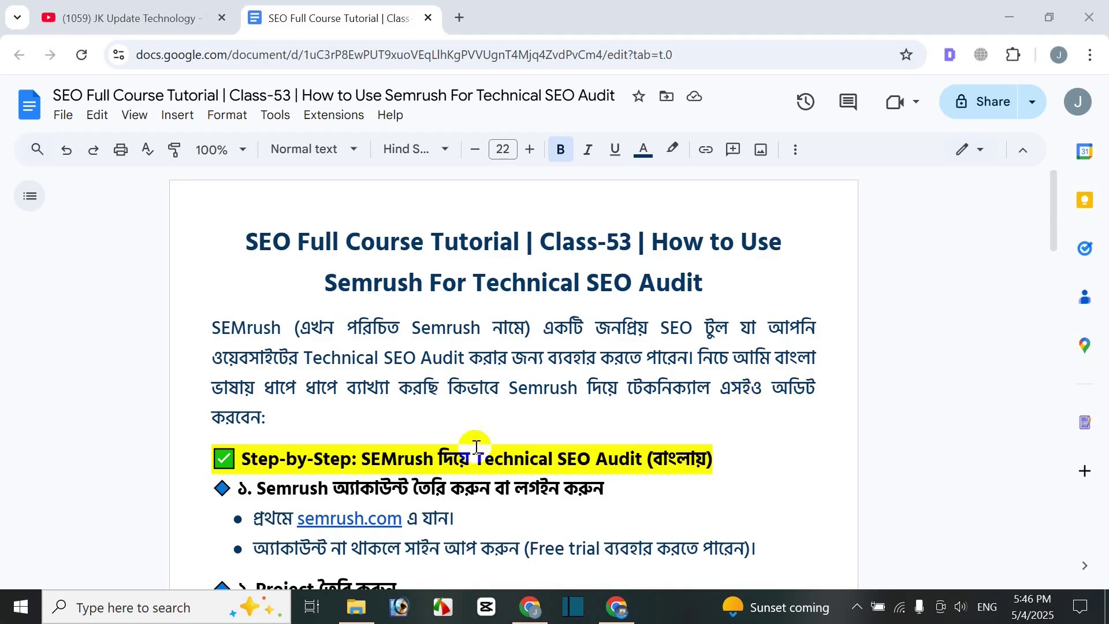
# - Switch to the JK Update Technology channel on YouTube and look through its latest SEO course videos
pyautogui.click(126, 19)
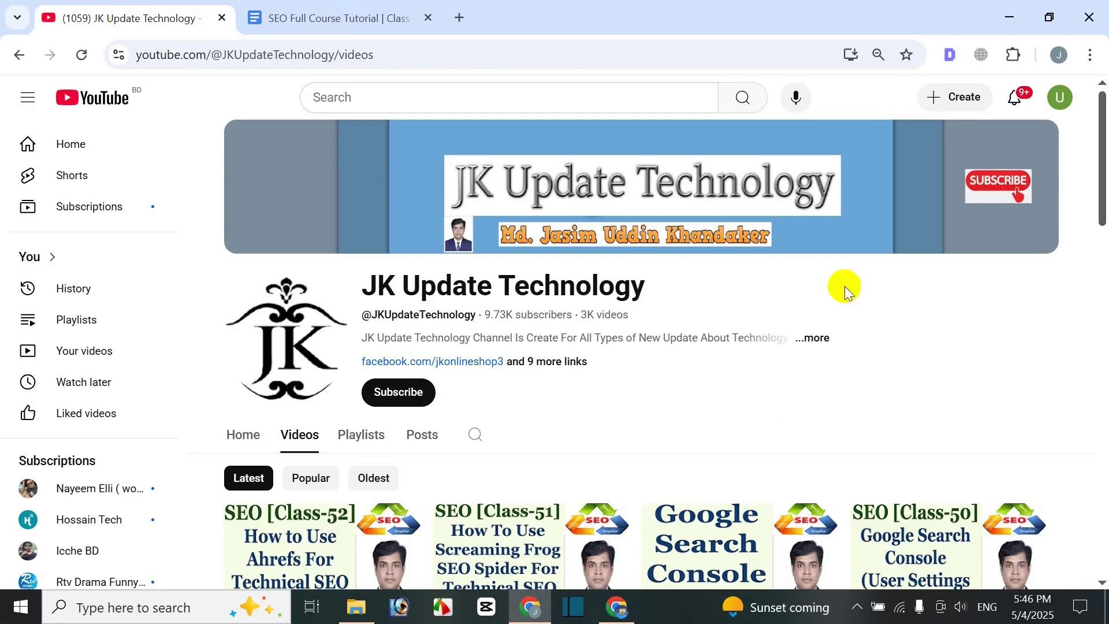
pyautogui.scroll(-2, 655, 384)
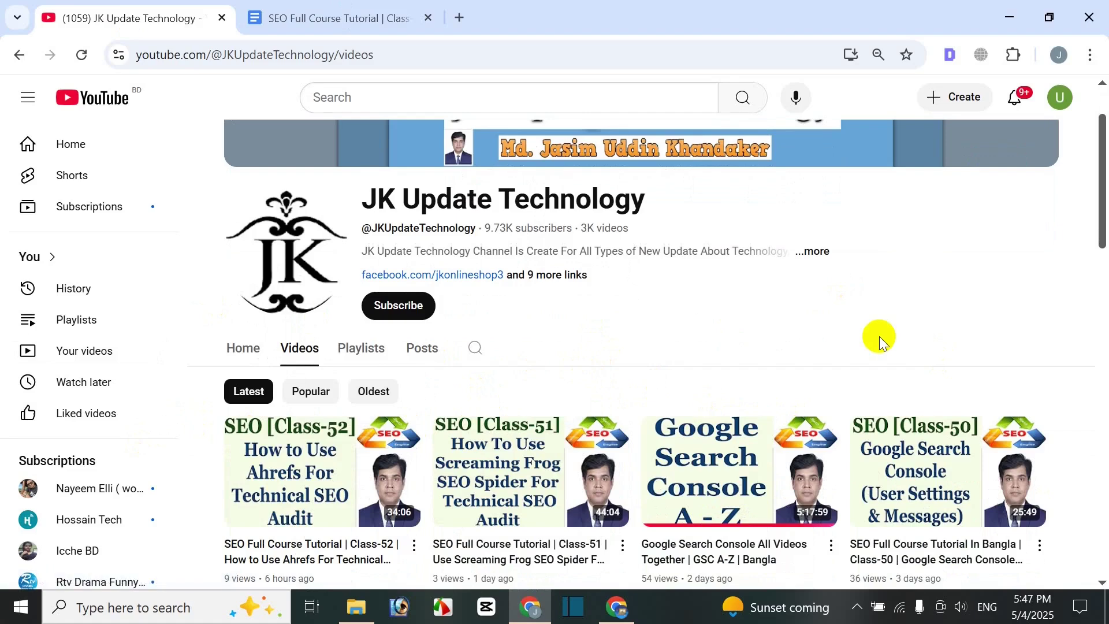
pyautogui.scroll(-2, 1094, 373)
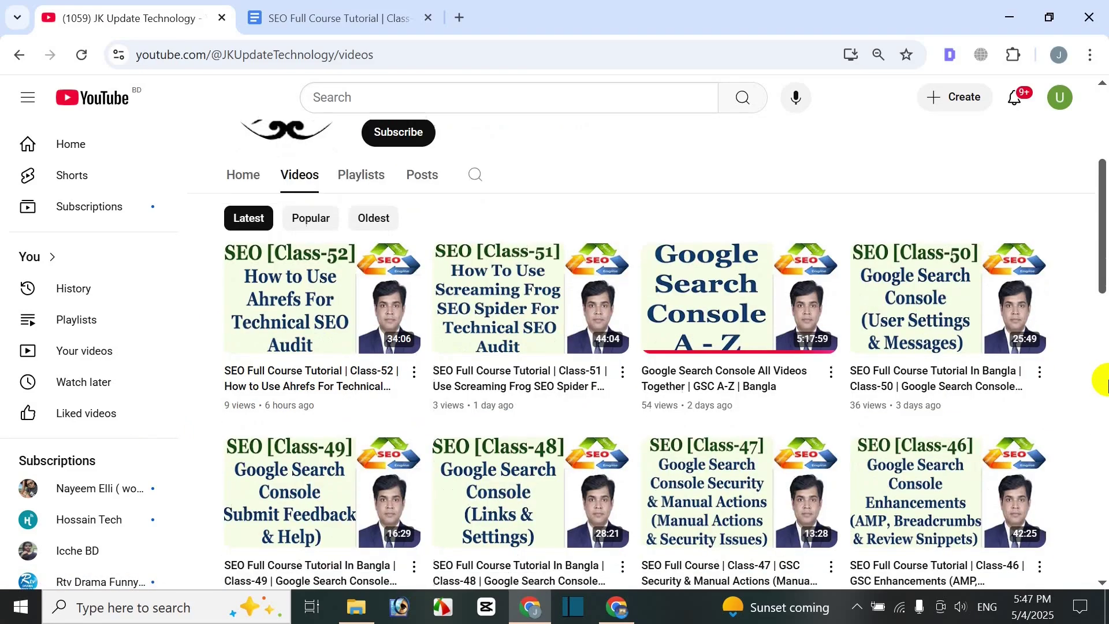
pyautogui.scroll(1, 1082, 350)
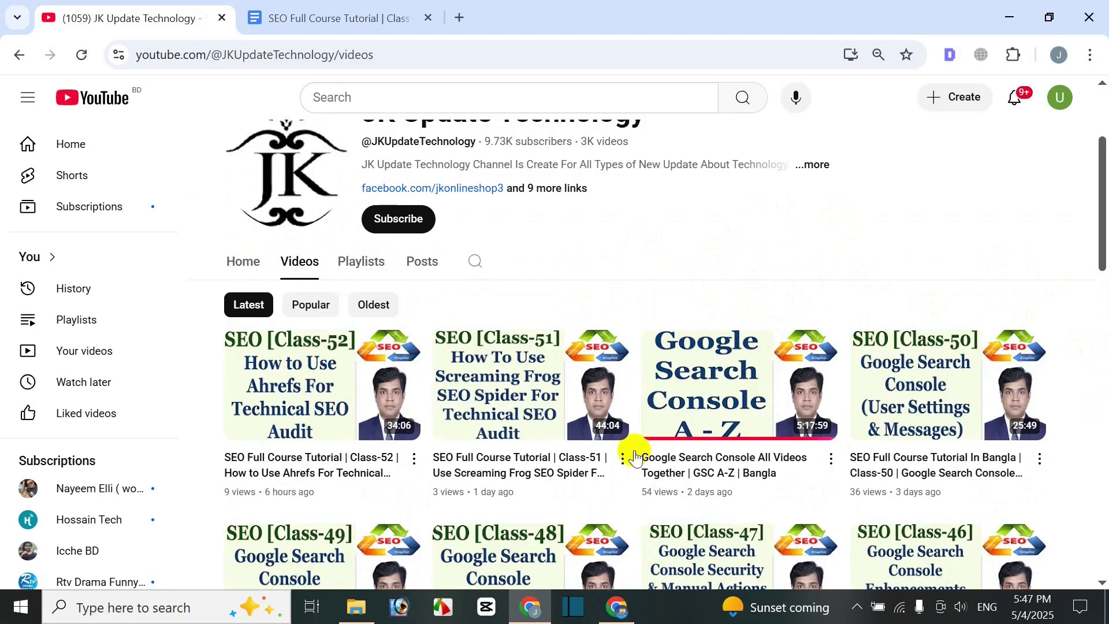
pyautogui.moveTo(701, 400)
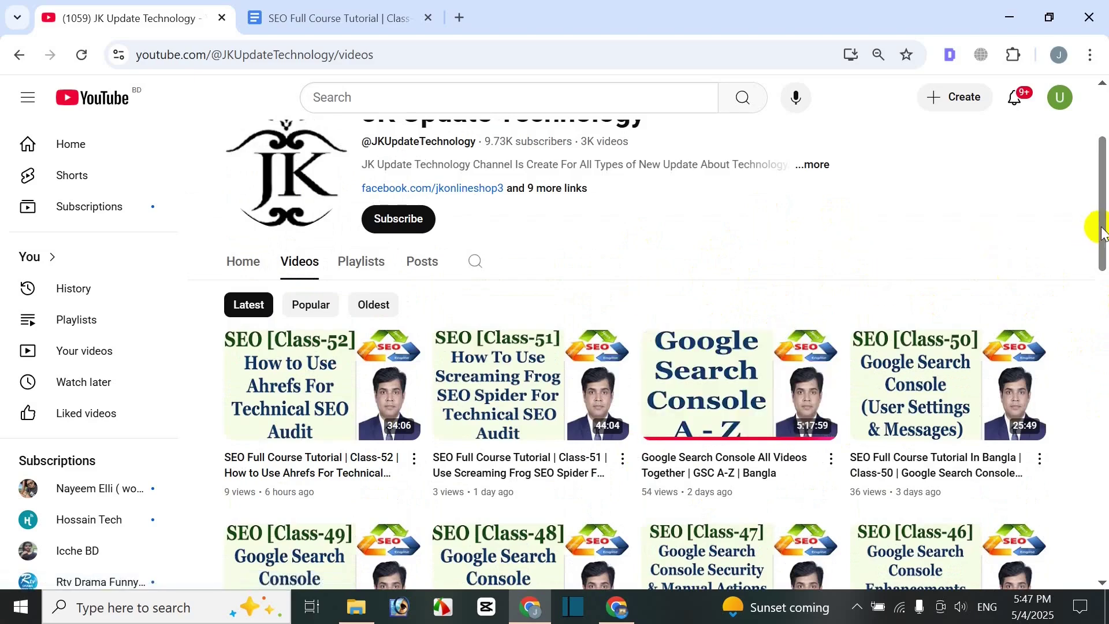
pyautogui.scroll(-2, 1100, 271)
pyautogui.scroll(-6, 1103, 276)
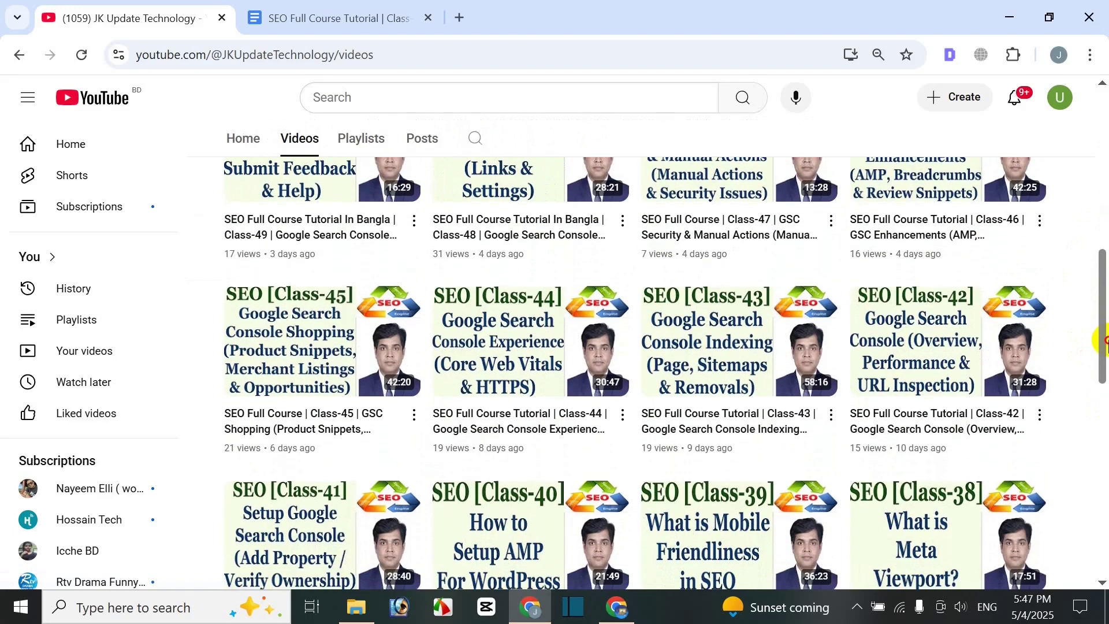
pyautogui.scroll(-4, 1104, 341)
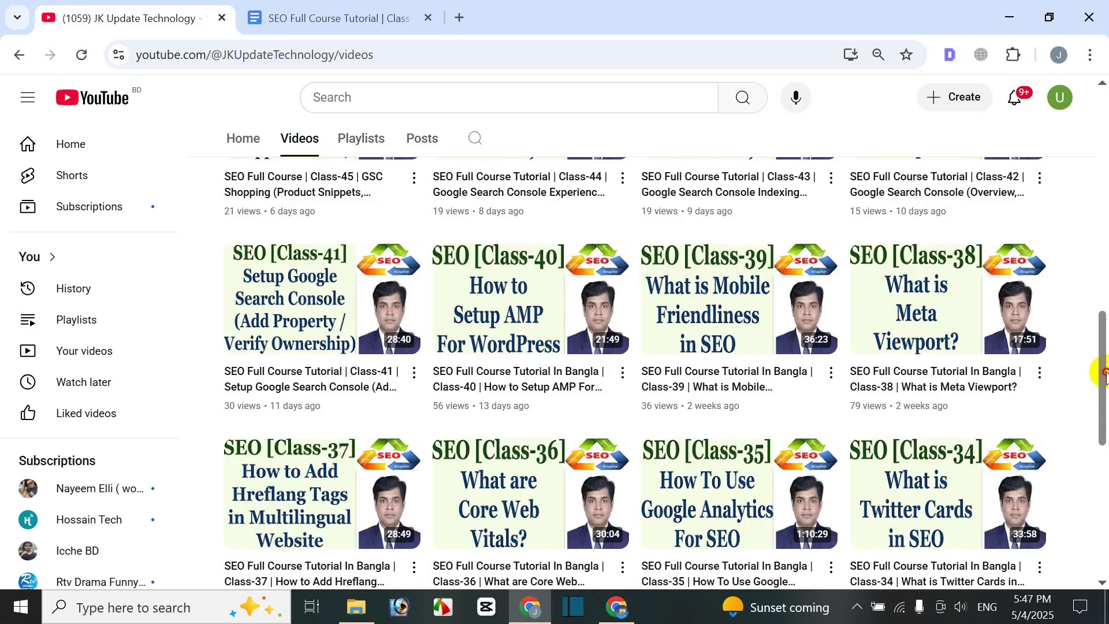
pyautogui.scroll(-2, 1106, 398)
pyautogui.scroll(-3, 1104, 393)
pyautogui.scroll(12, 1102, 260)
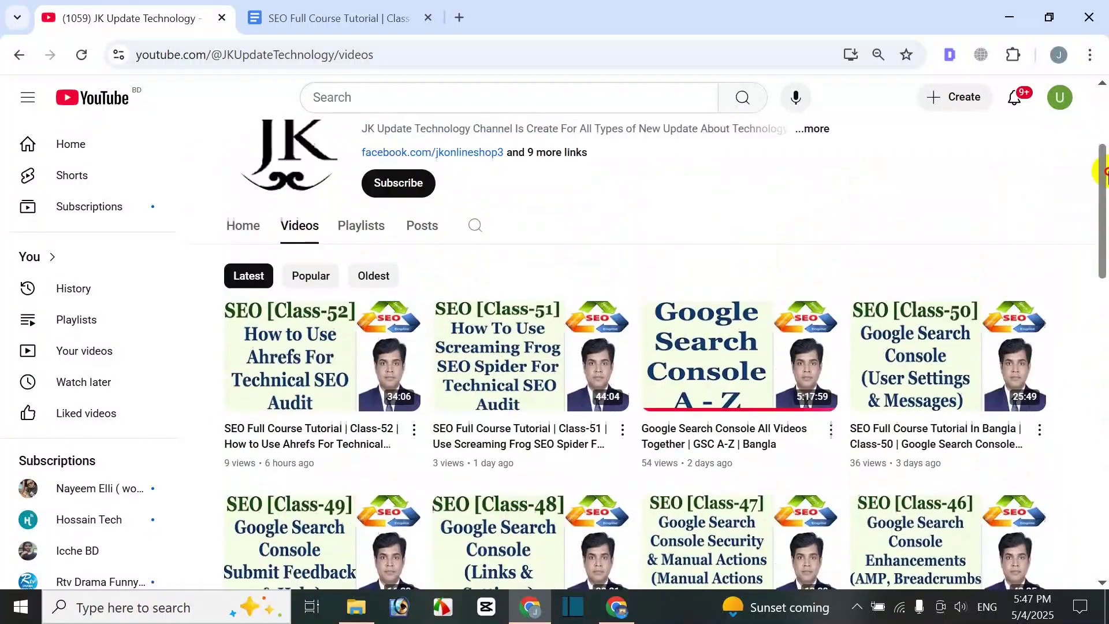
# - Browse the channel's created playlists, then return to its video list
pyautogui.click(358, 376)
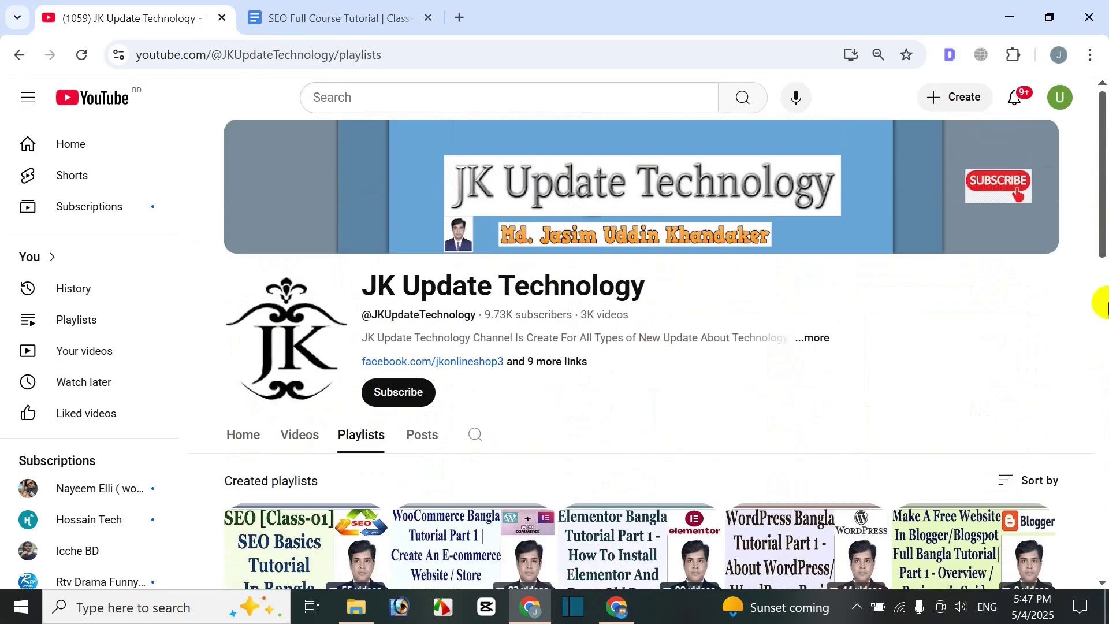
pyautogui.moveTo(1103, 231); pyautogui.dragTo(1104, 572)
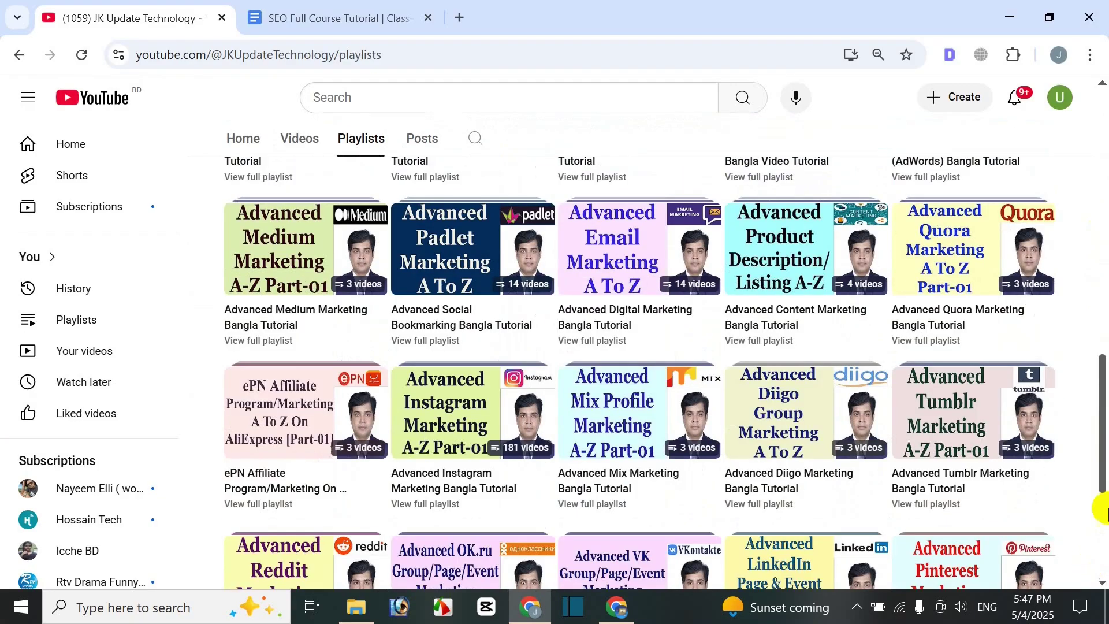
pyautogui.moveTo(1101, 453); pyautogui.dragTo(1103, 236)
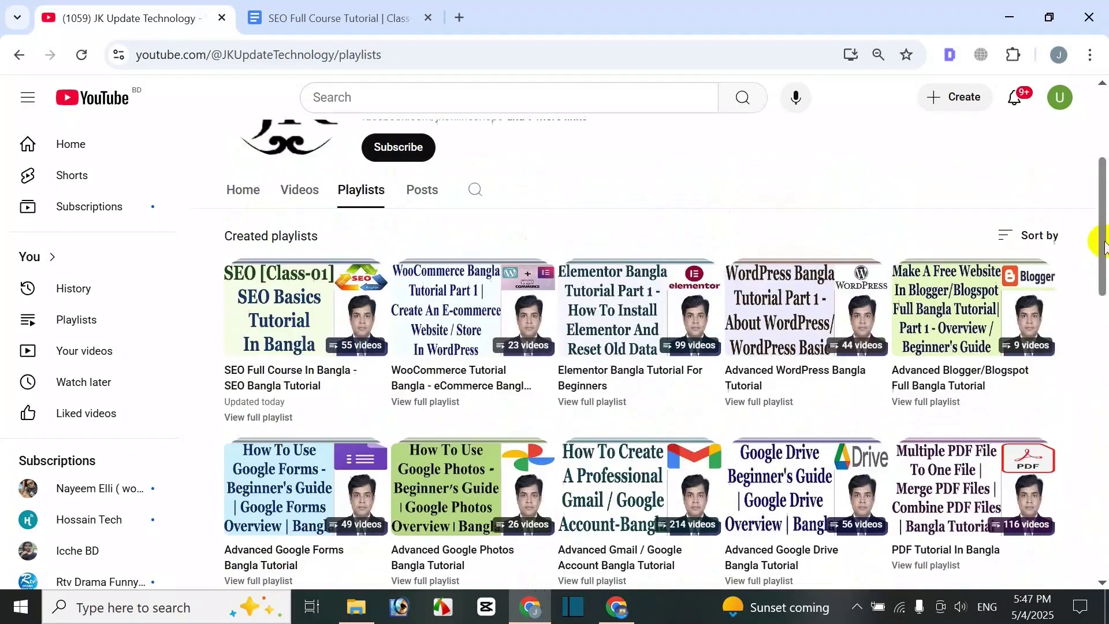
pyautogui.click(299, 194)
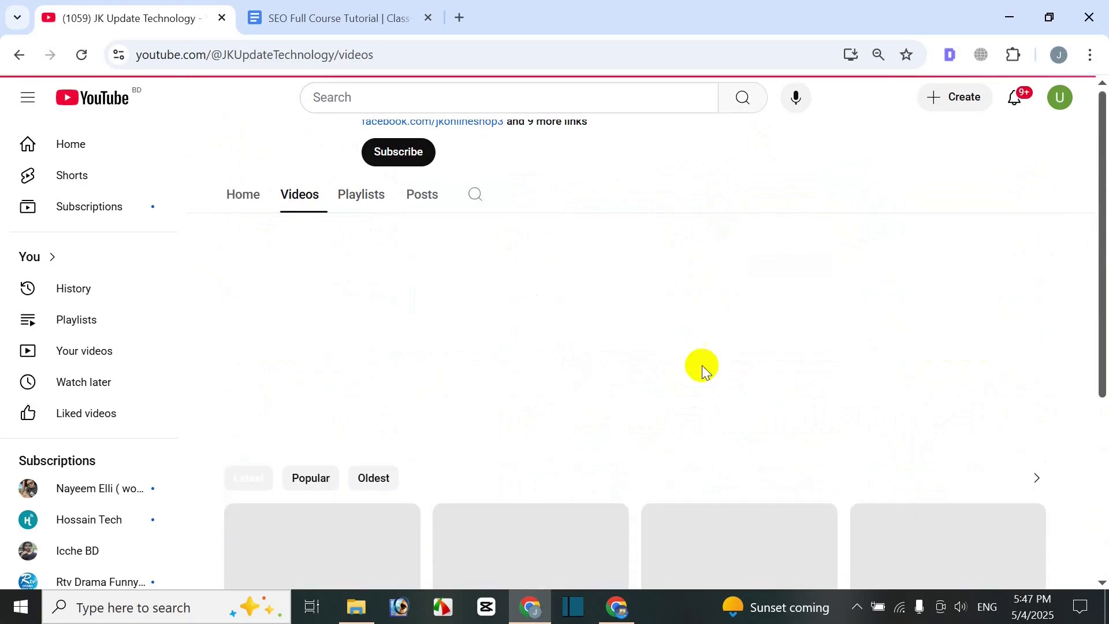
# - Switch back to the Class-53 Google Docs document and read the introductory paragraph about Semrush
pyautogui.click(363, 17)
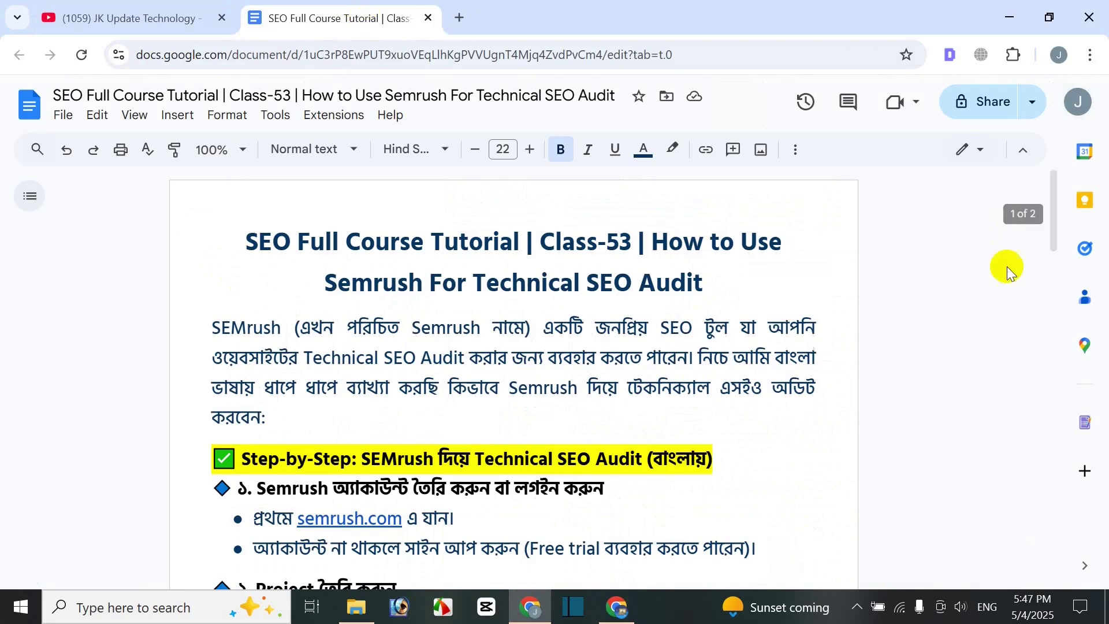
pyautogui.click(1003, 242)
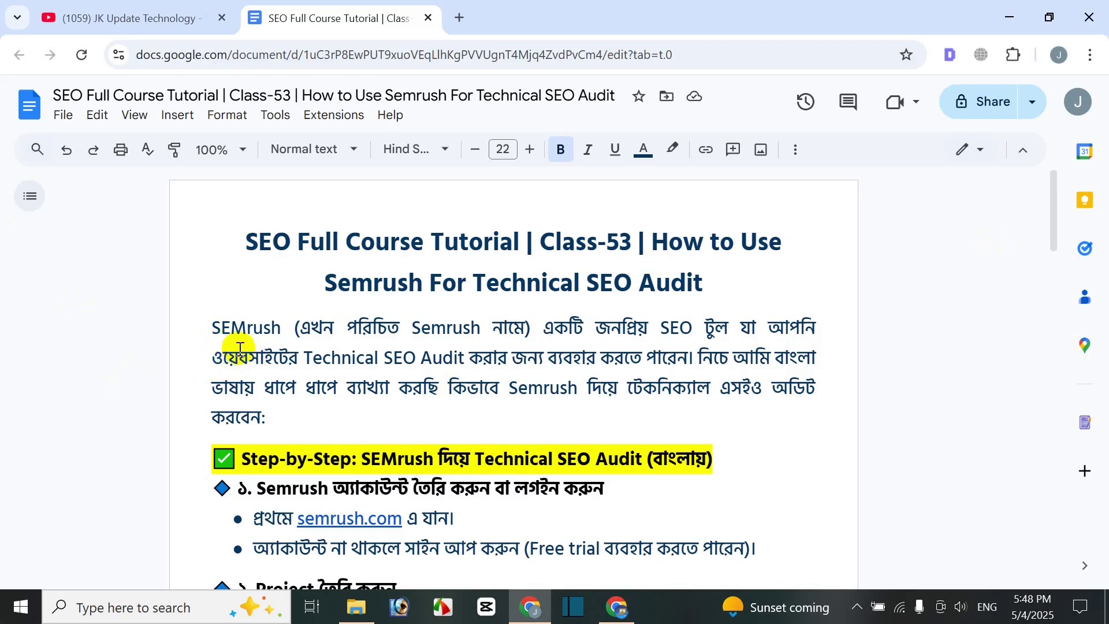
pyautogui.moveTo(212, 327); pyautogui.dragTo(235, 327)
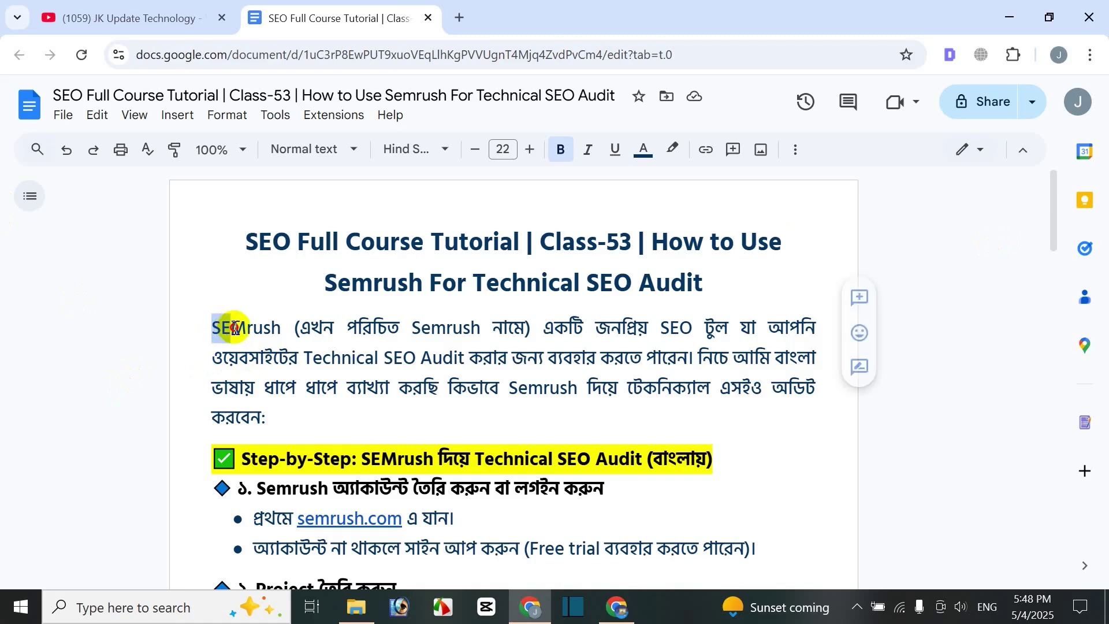
pyautogui.click(362, 331)
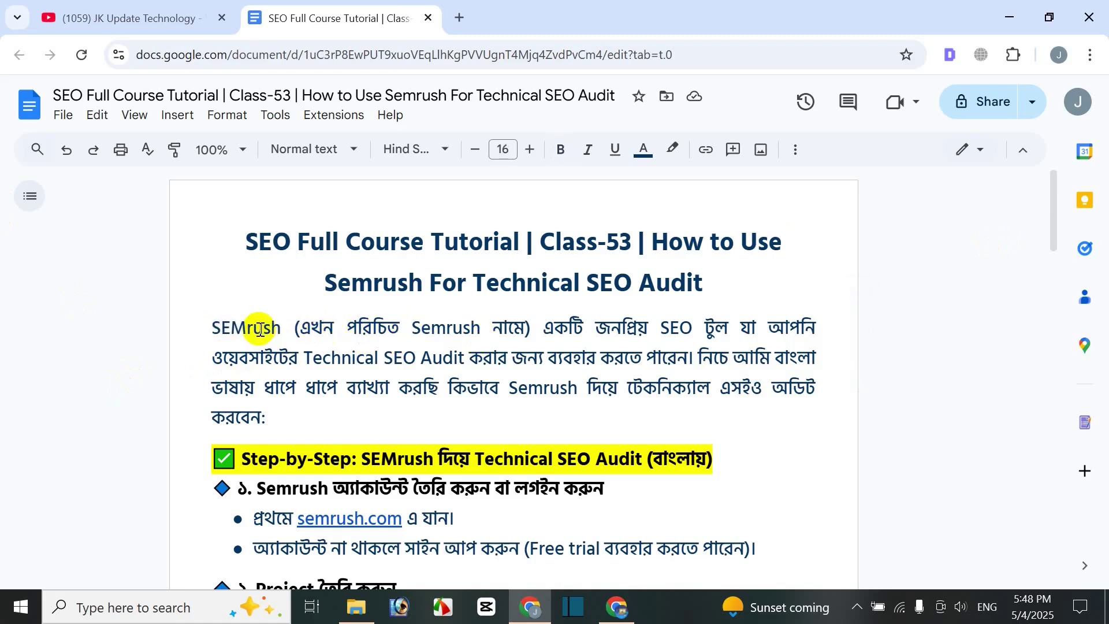
pyautogui.moveTo(452, 328); pyautogui.dragTo(493, 327)
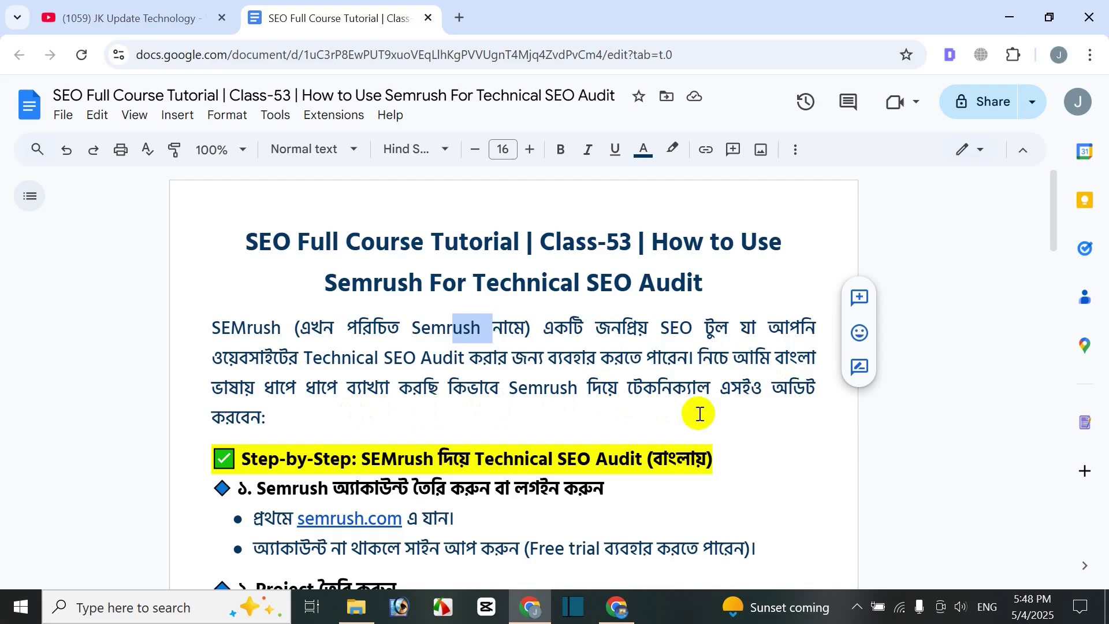
# - Read sections 1 to 4 of the guide, covering account creation, project creation, Site Audit setup and running the audit
pyautogui.scroll(-3, 701, 414)
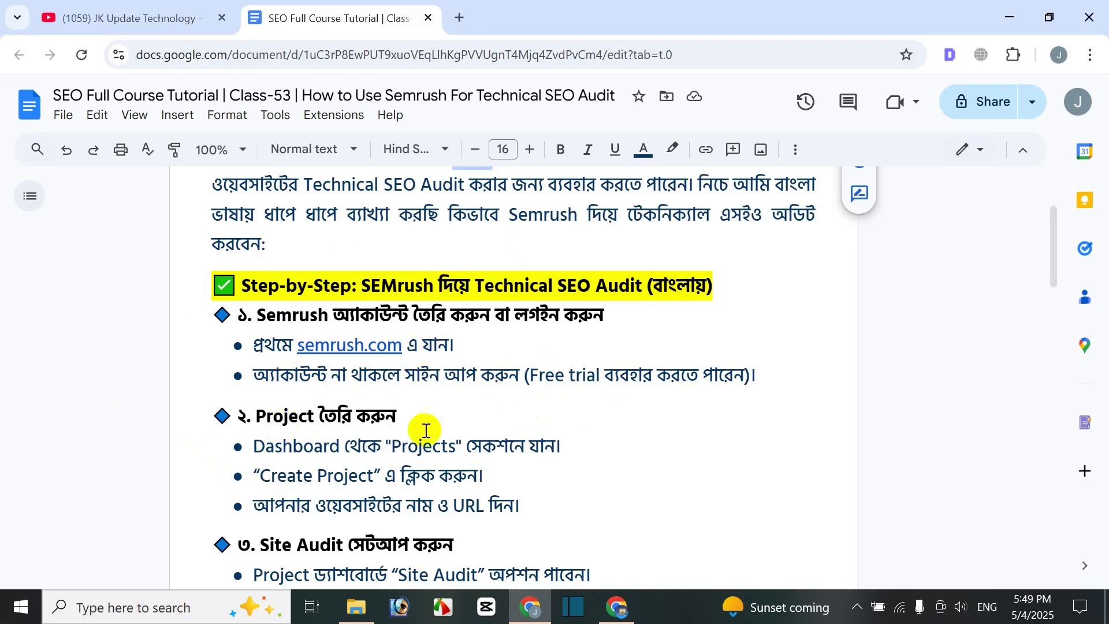
pyautogui.scroll(-2, 424, 431)
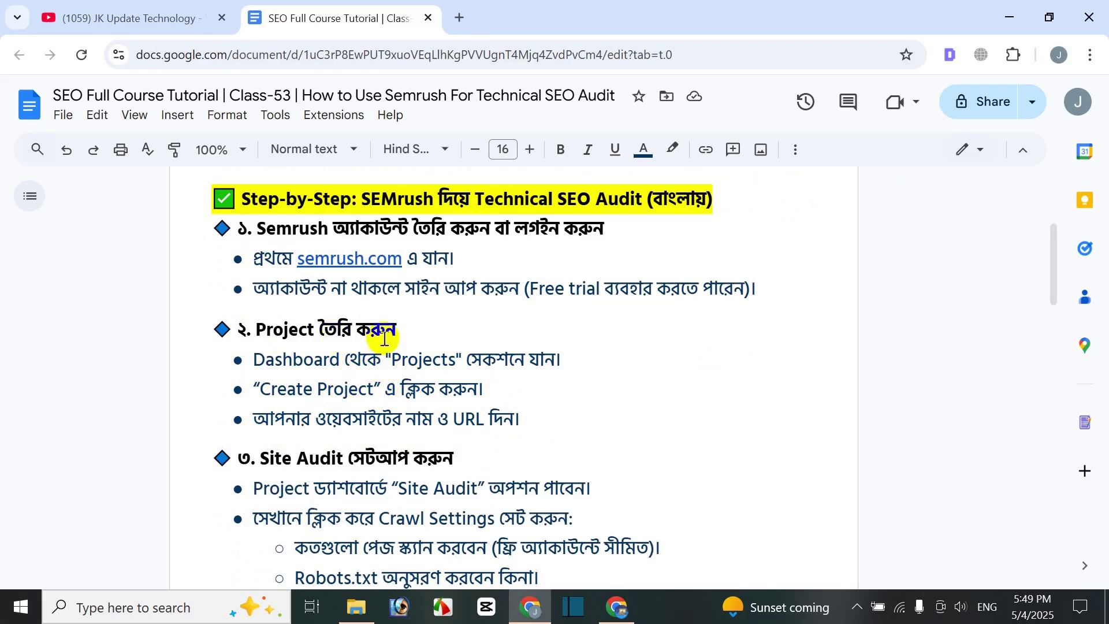
pyautogui.scroll(-2, 492, 450)
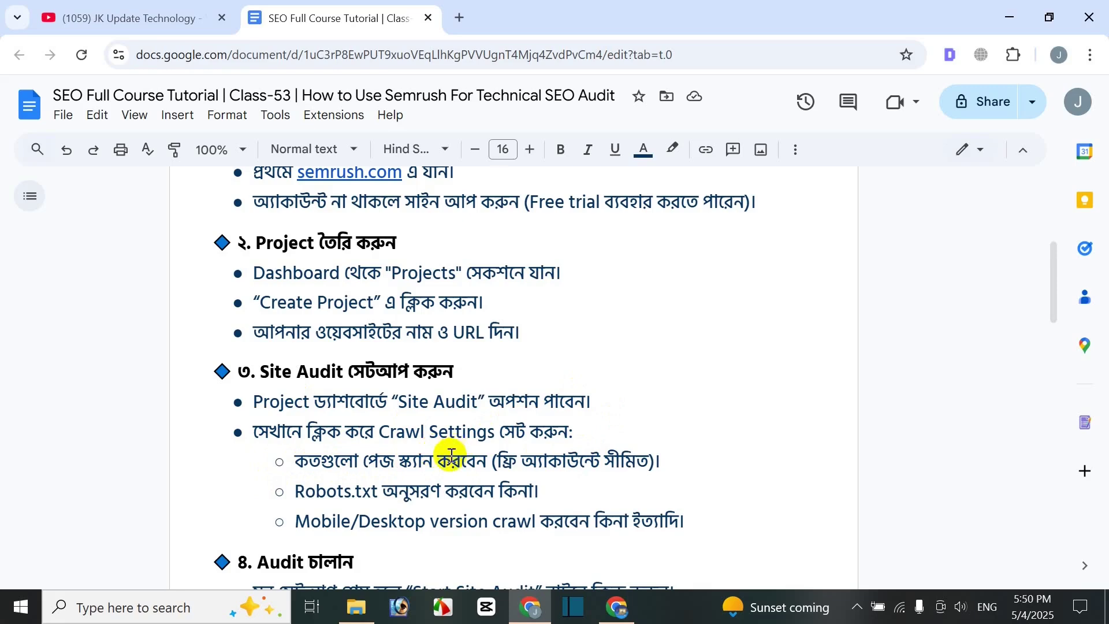
pyautogui.scroll(-1, 452, 454)
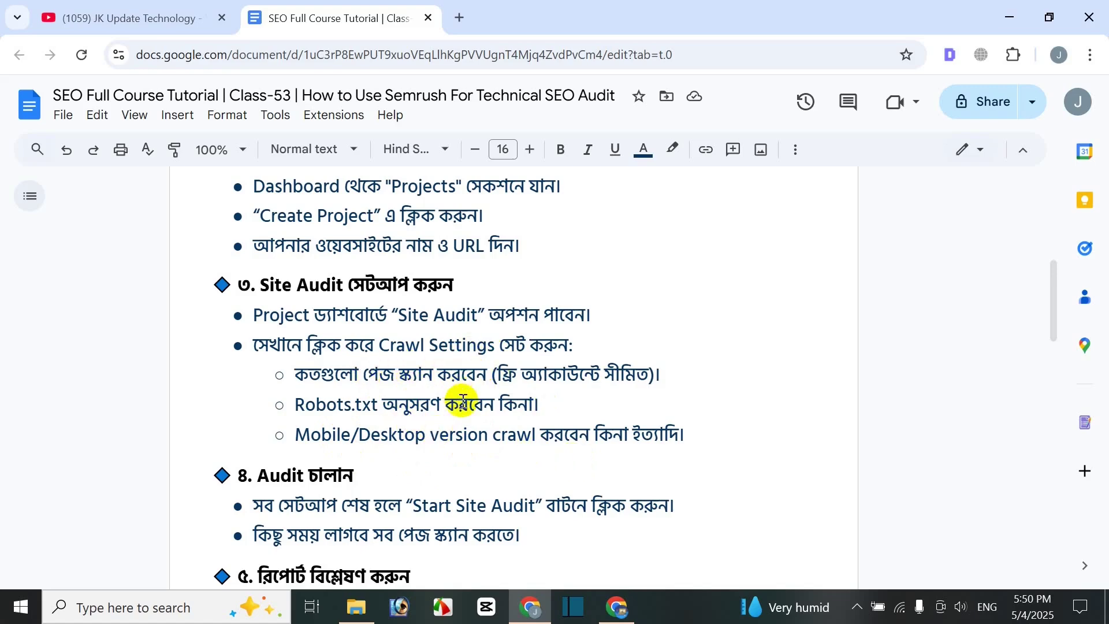
pyautogui.scroll(-2, 463, 400)
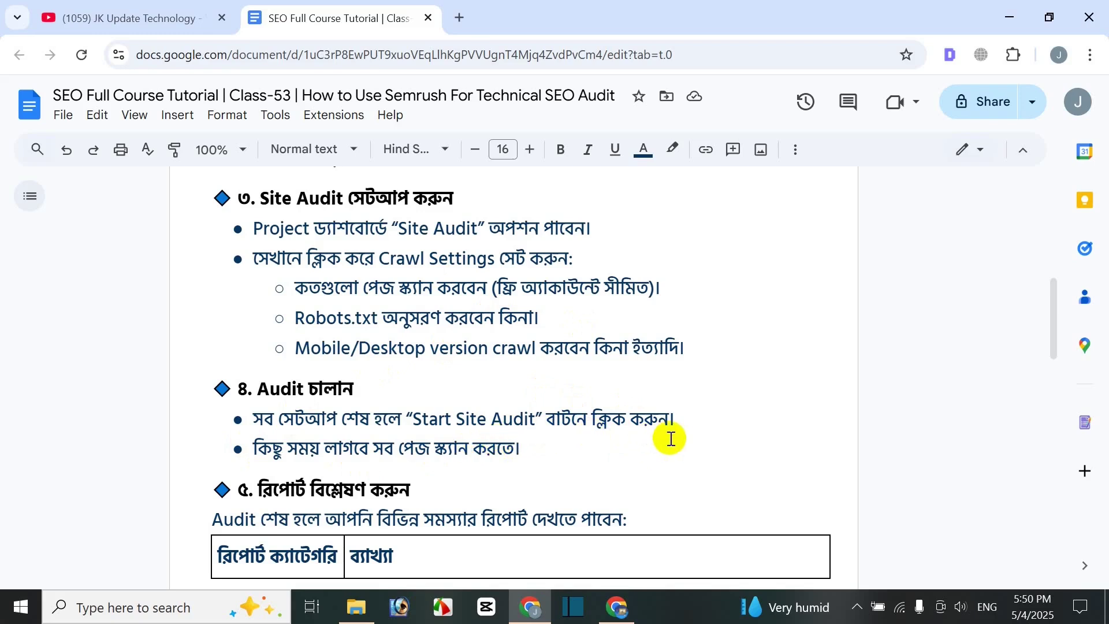
pyautogui.scroll(-1, 658, 441)
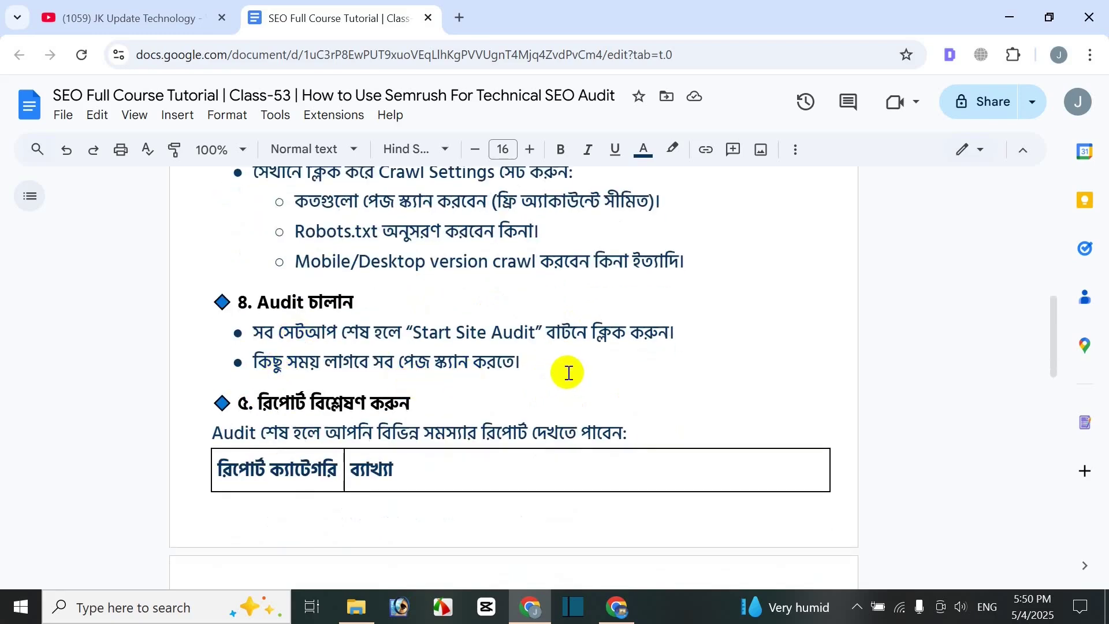
# - Read sections 5 to 7 on analysing the report, fixing issues and re-running the audit, plus the additional tips
pyautogui.scroll(-2, 444, 401)
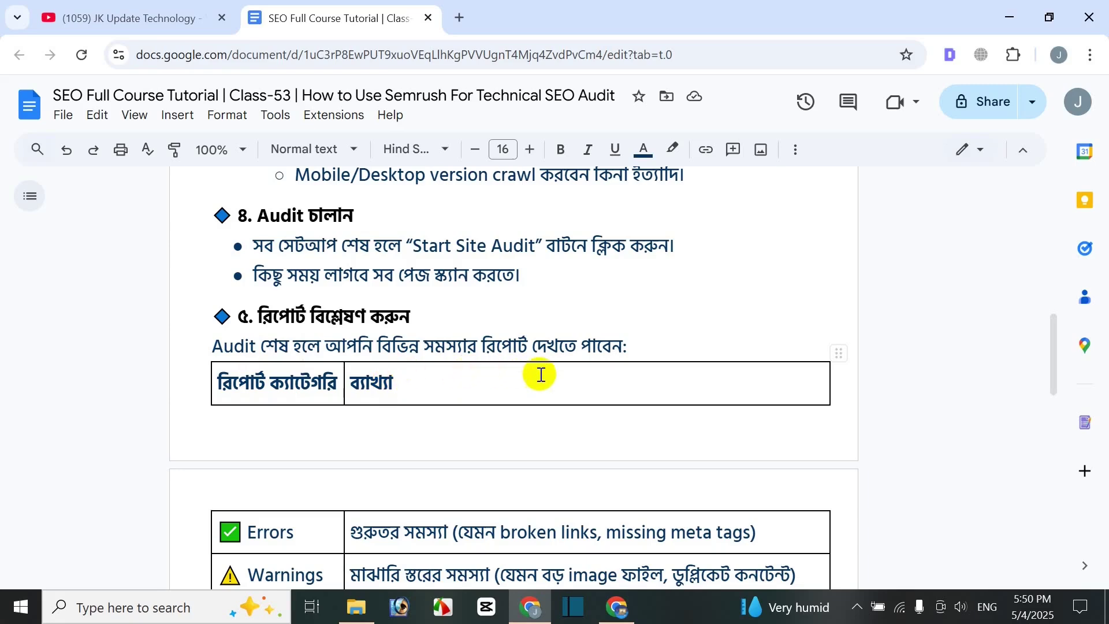
pyautogui.scroll(-2, 508, 408)
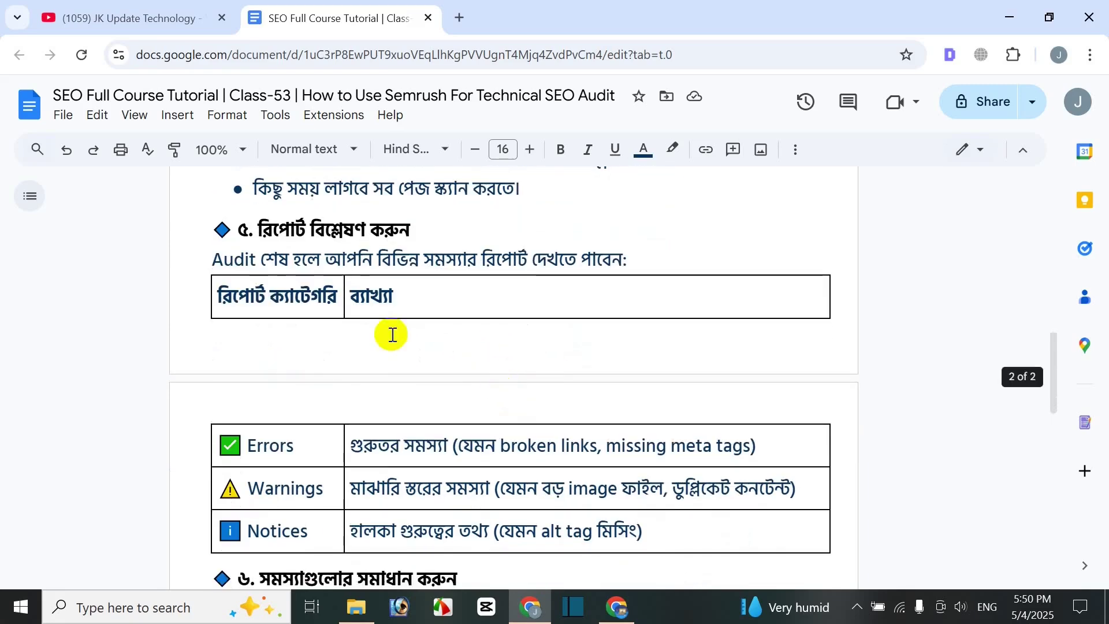
pyautogui.scroll(-2, 634, 347)
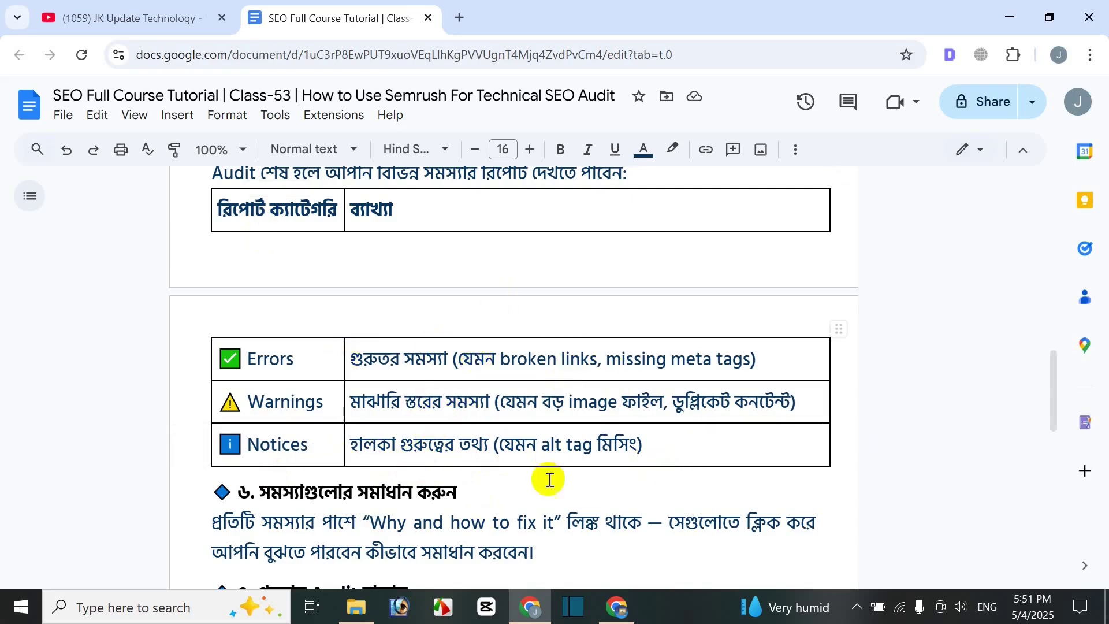
pyautogui.scroll(-3, 420, 322)
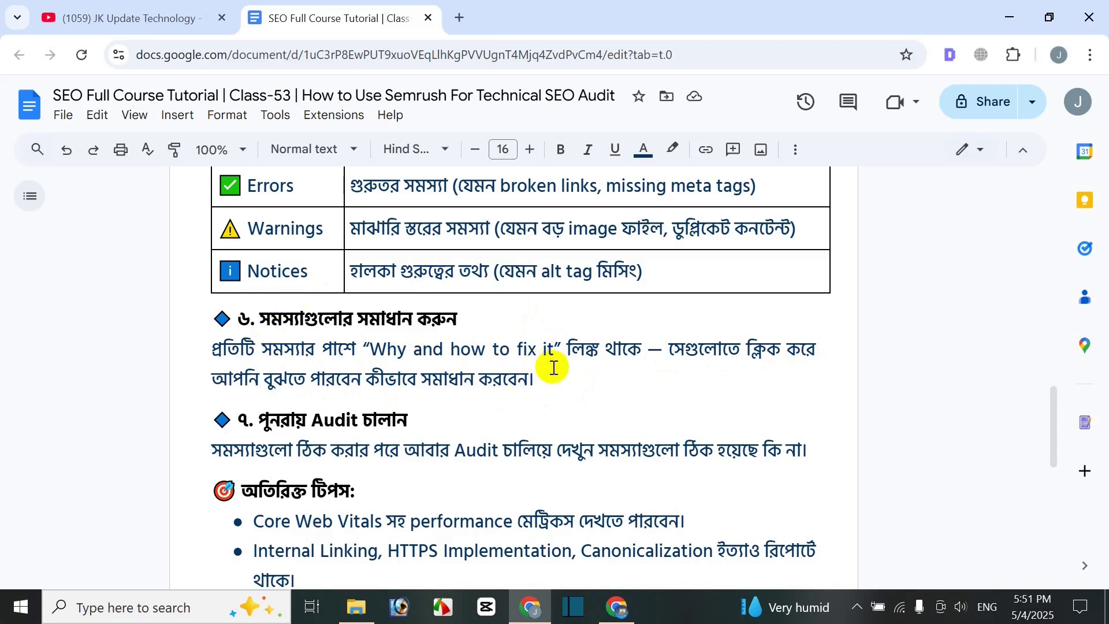
pyautogui.scroll(-2, 520, 405)
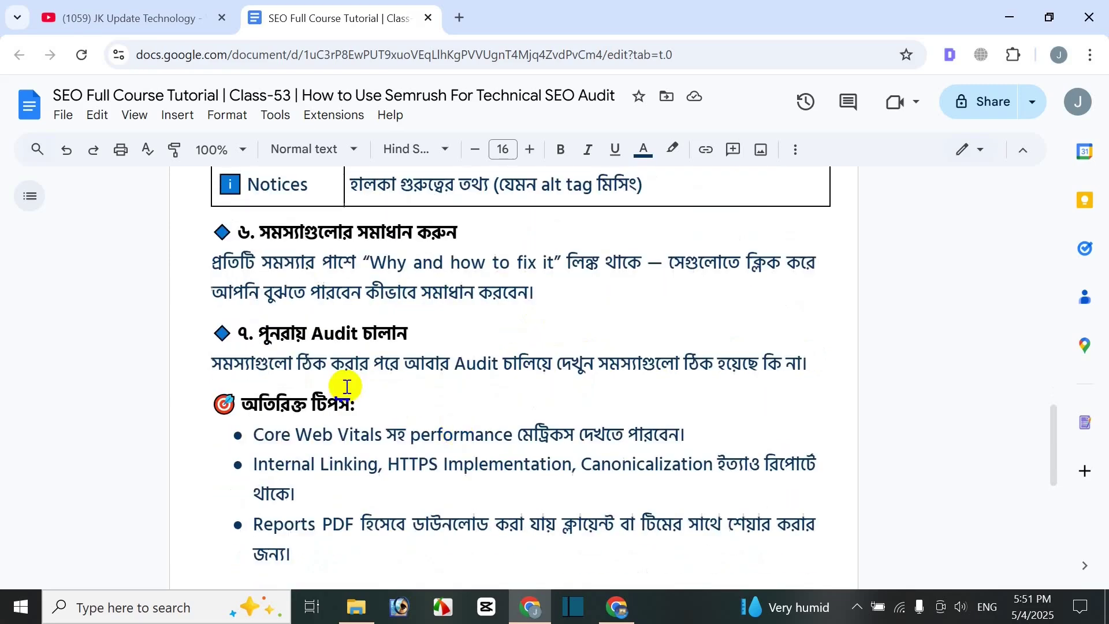
pyautogui.scroll(2, 423, 362)
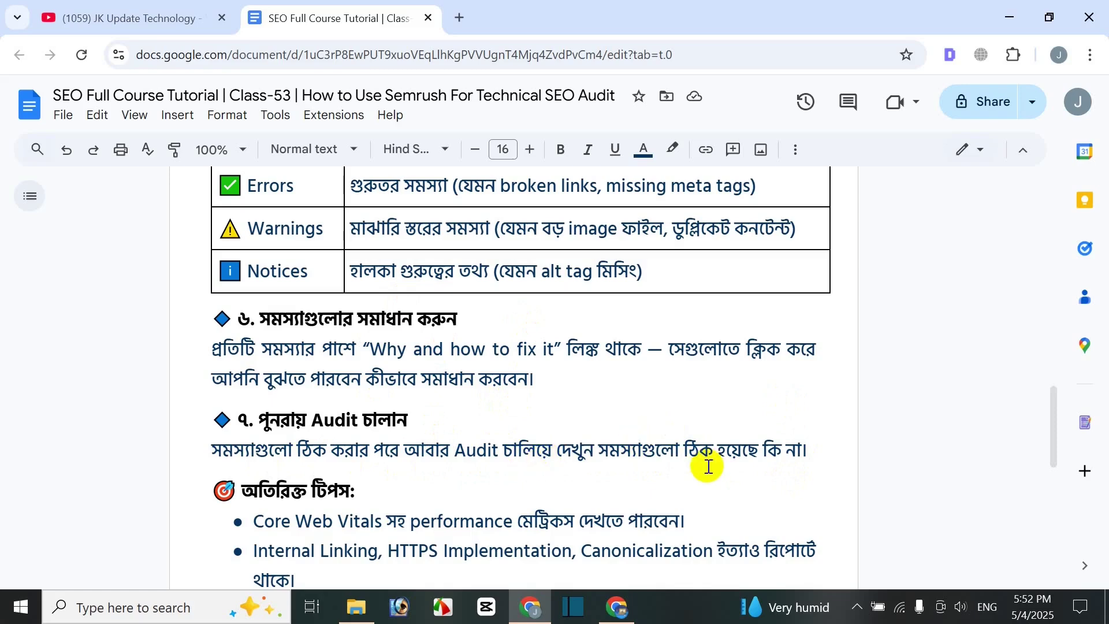
pyautogui.scroll(-2, 702, 475)
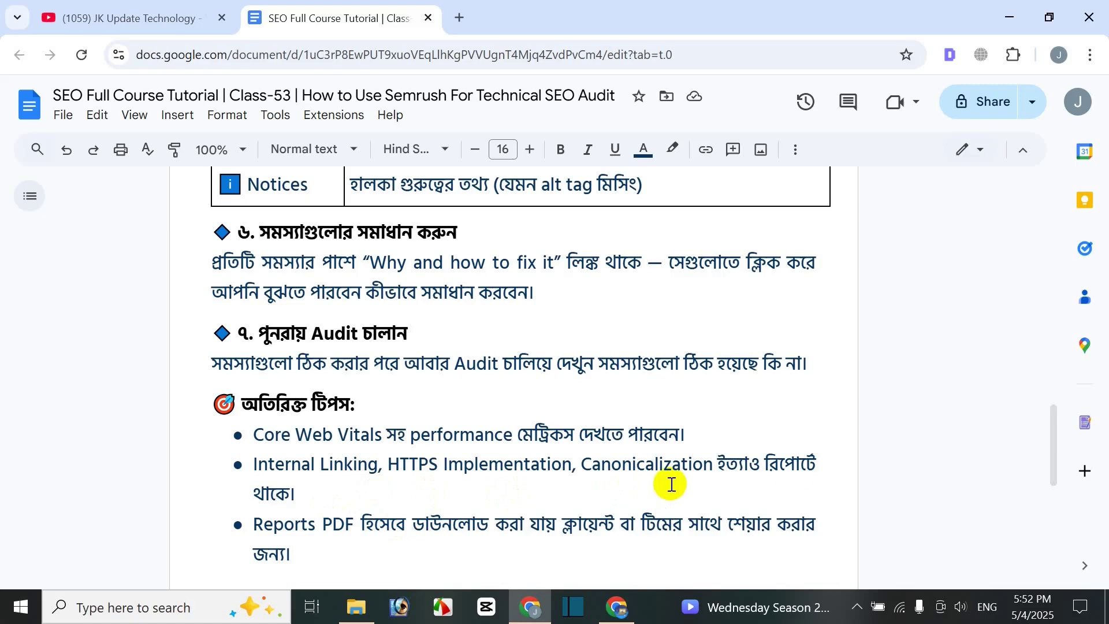
pyautogui.scroll(-1, 402, 498)
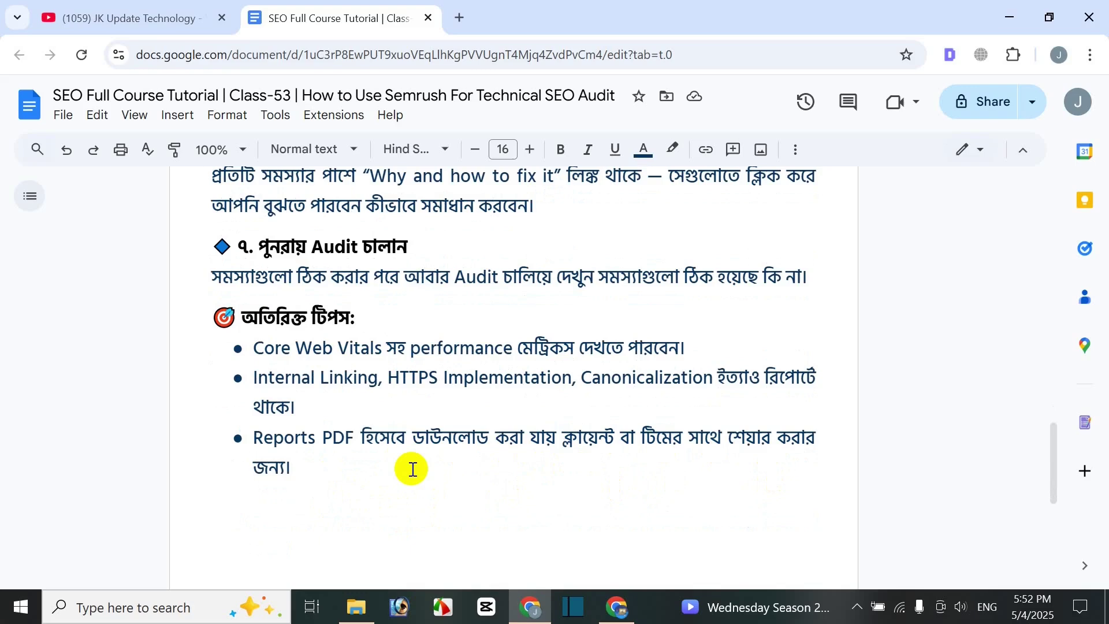
pyautogui.scroll(-8, 505, 404)
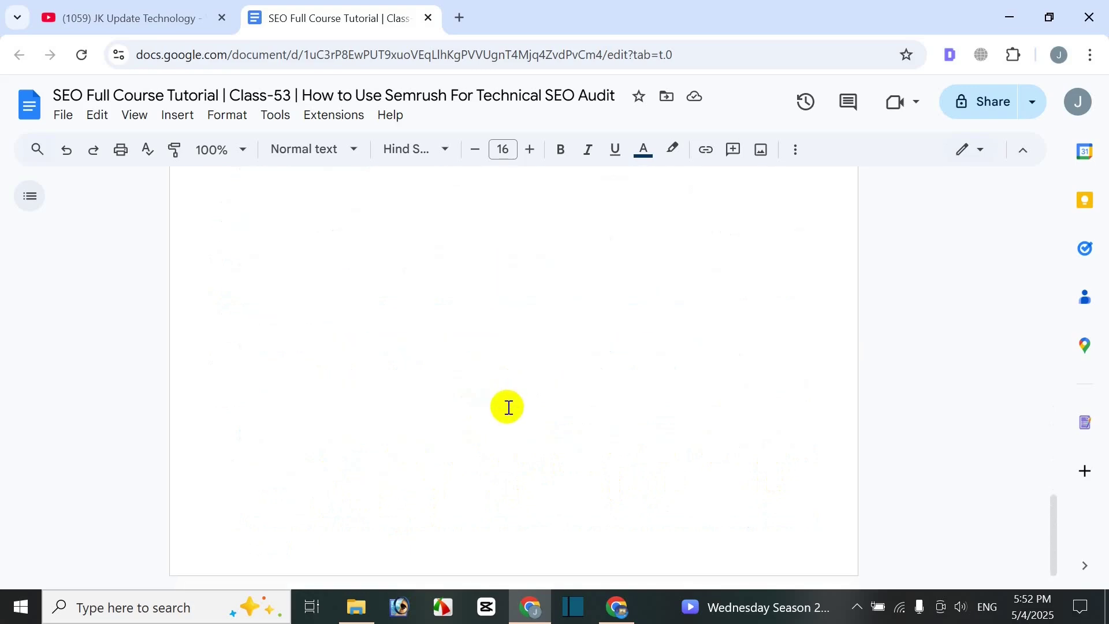
# - Skim the guide again from its title to the table of report categories
pyautogui.scroll(20, 505, 392)
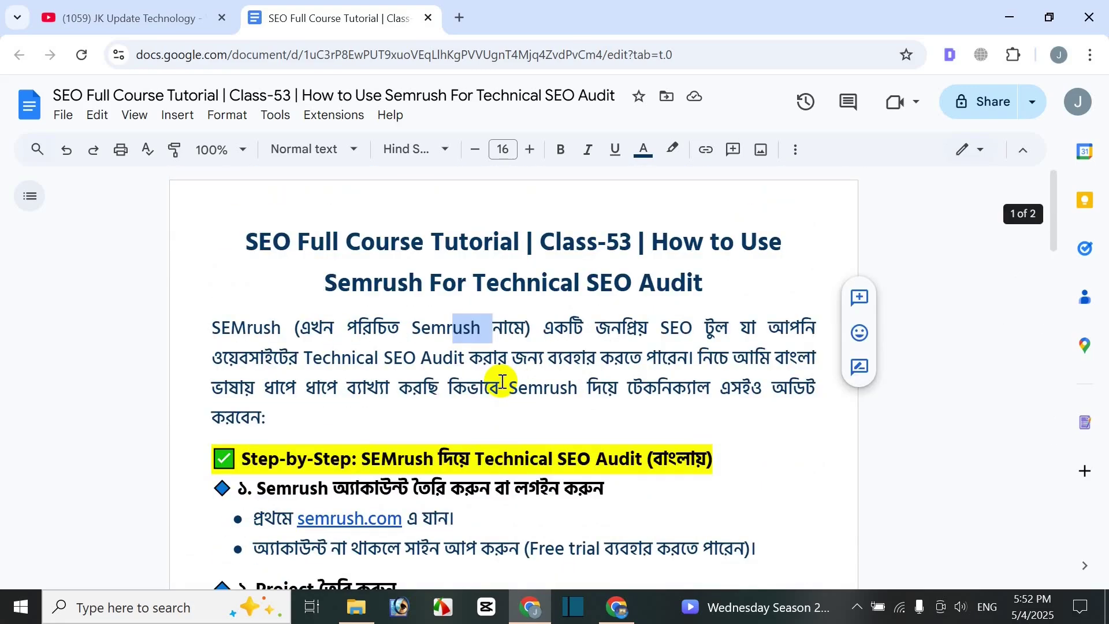
pyautogui.scroll(-3, 591, 411)
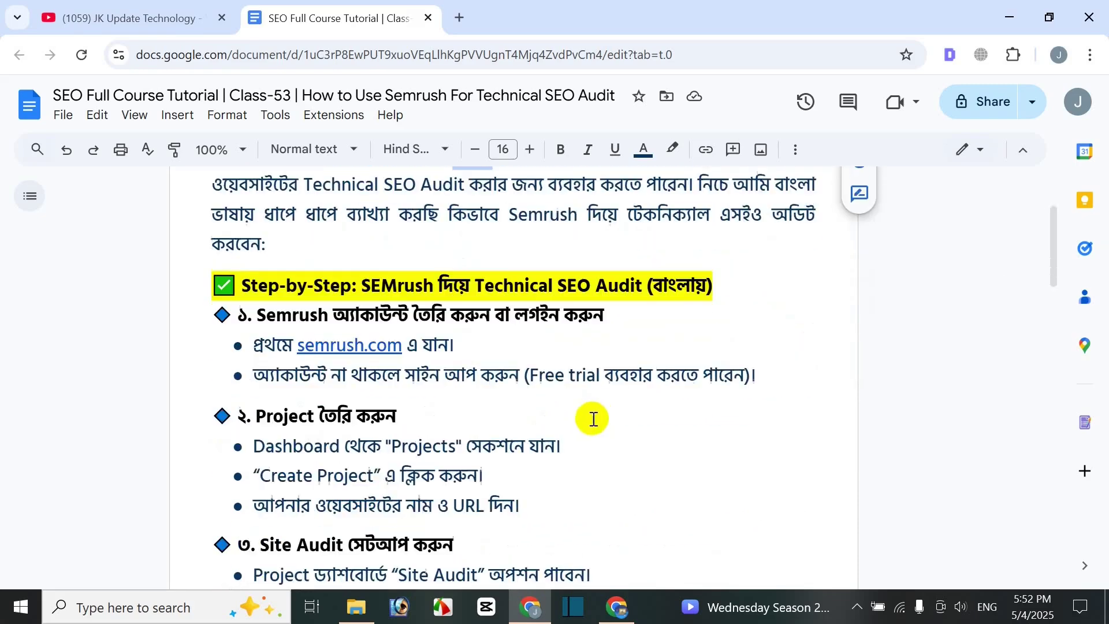
pyautogui.scroll(-11, 587, 421)
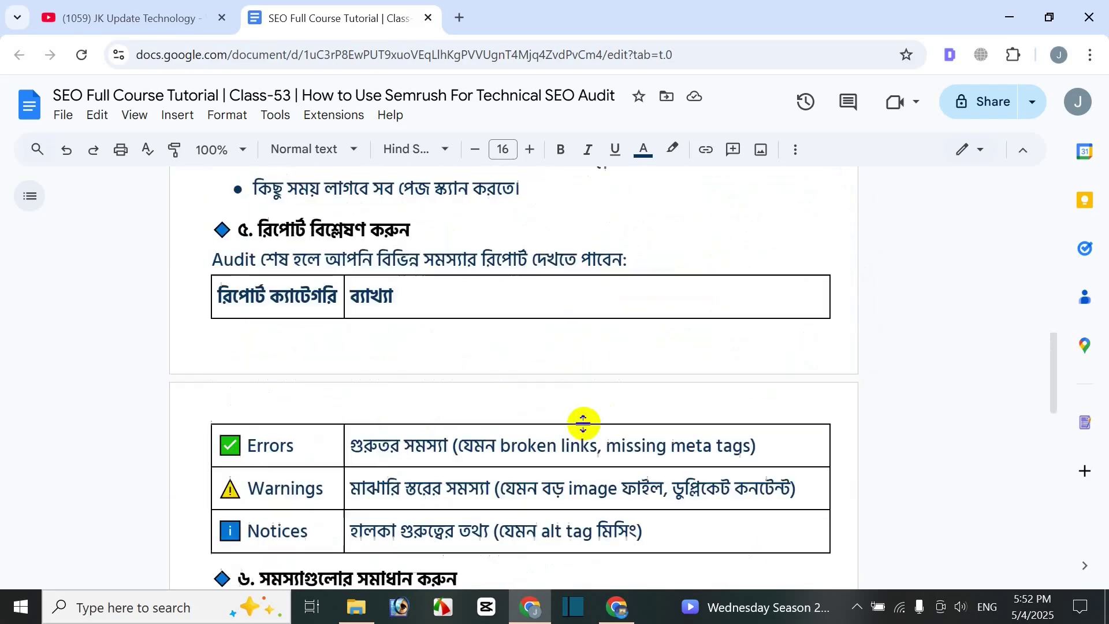
# - Switch to the other Chrome window, search Google for semrush and open the Semrush home page
pyautogui.scroll(5, 584, 413)
pyautogui.scroll(10, 584, 414)
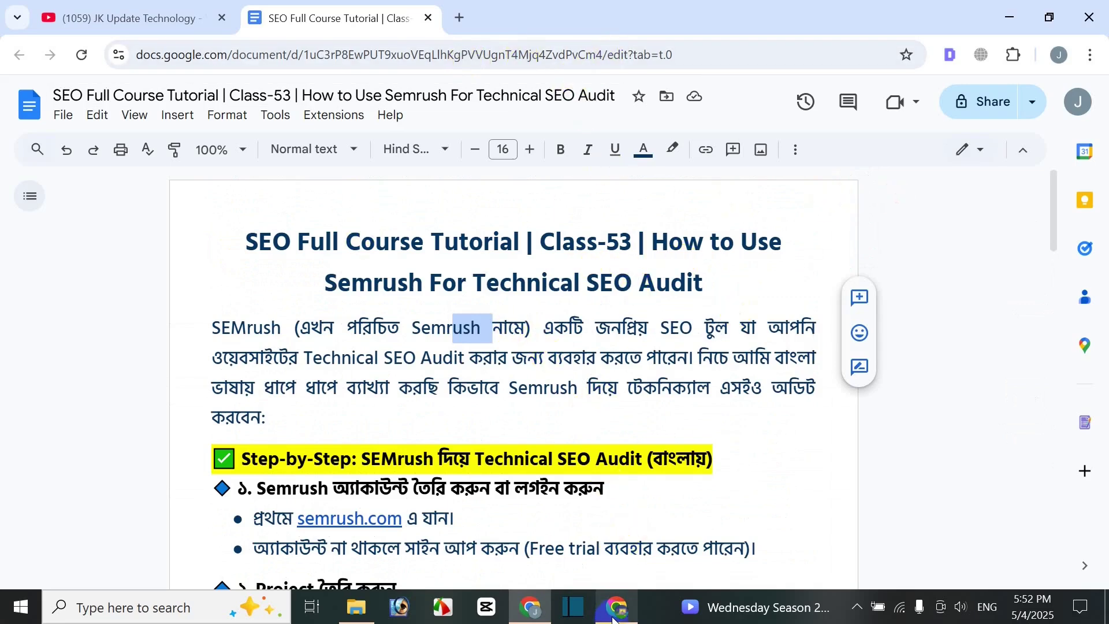
pyautogui.click(615, 610)
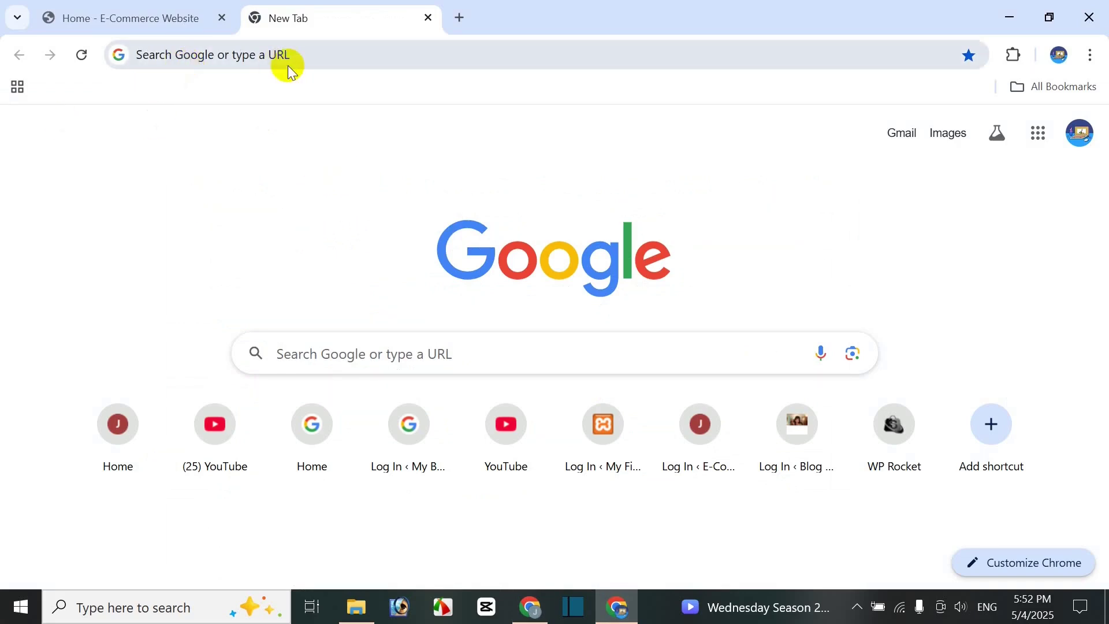
pyautogui.click(335, 356)
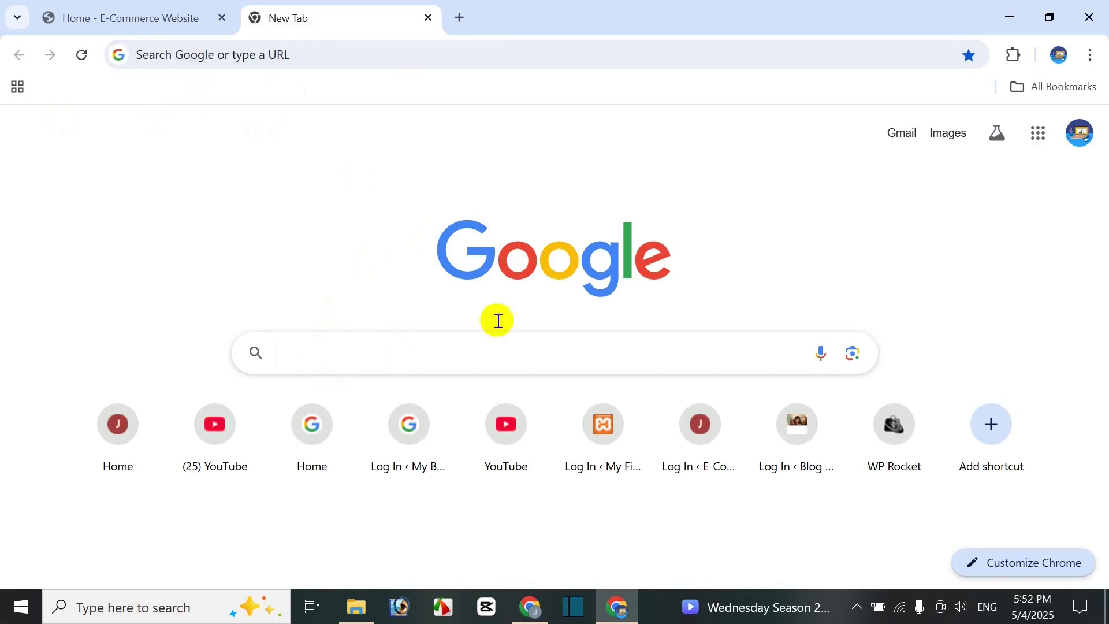
pyautogui.write('semrush')
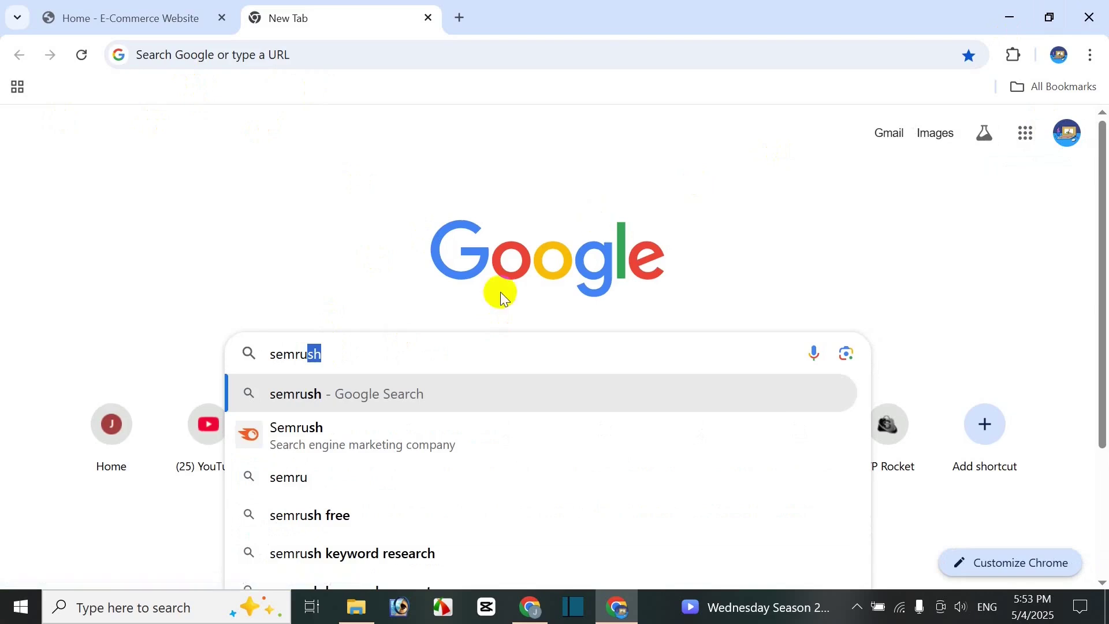
pyautogui.click(312, 428)
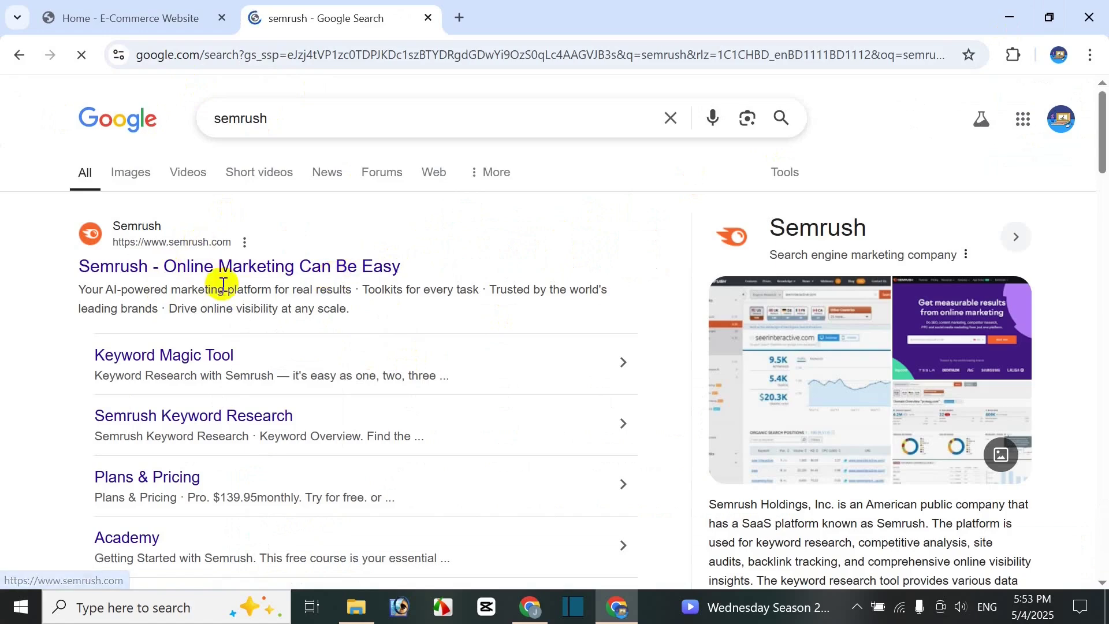
pyautogui.click(227, 267)
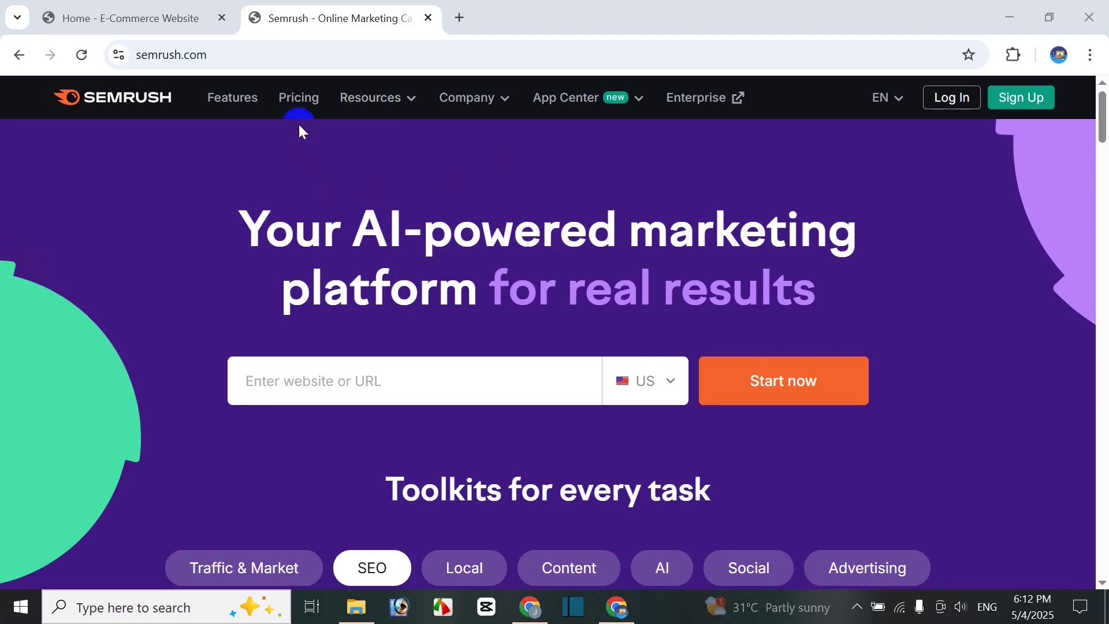
# - Open the Semrush pricing page and compare the Pro, Guru and Business plans, including their monthly prices and features
pyautogui.click(301, 107)
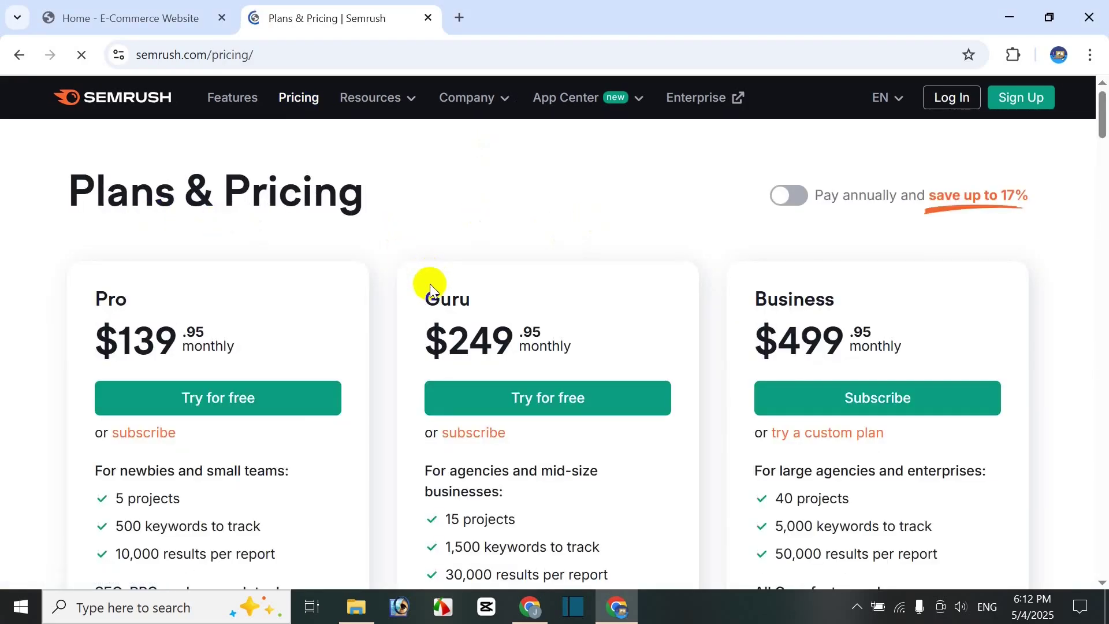
pyautogui.scroll(-1, 266, 309)
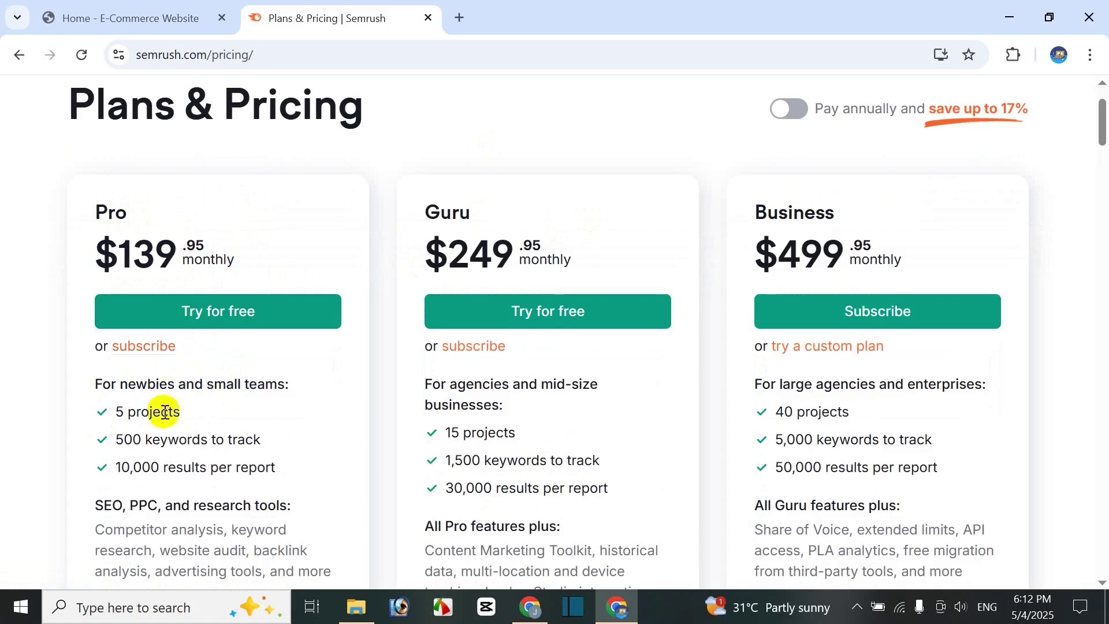
pyautogui.scroll(-1, 148, 407)
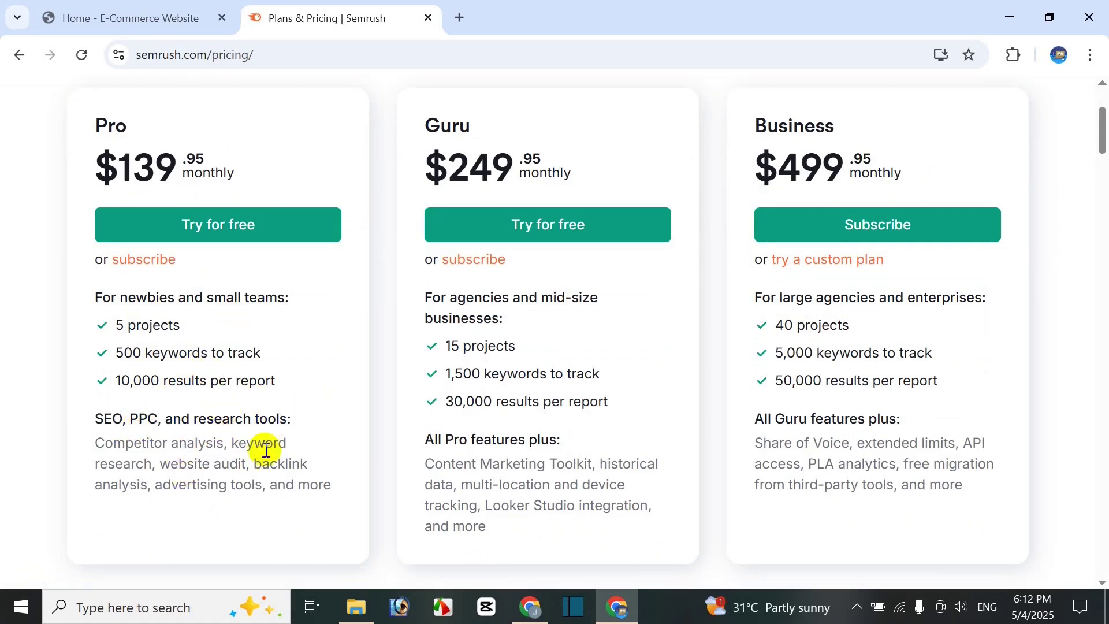
pyautogui.scroll(2, 540, 231)
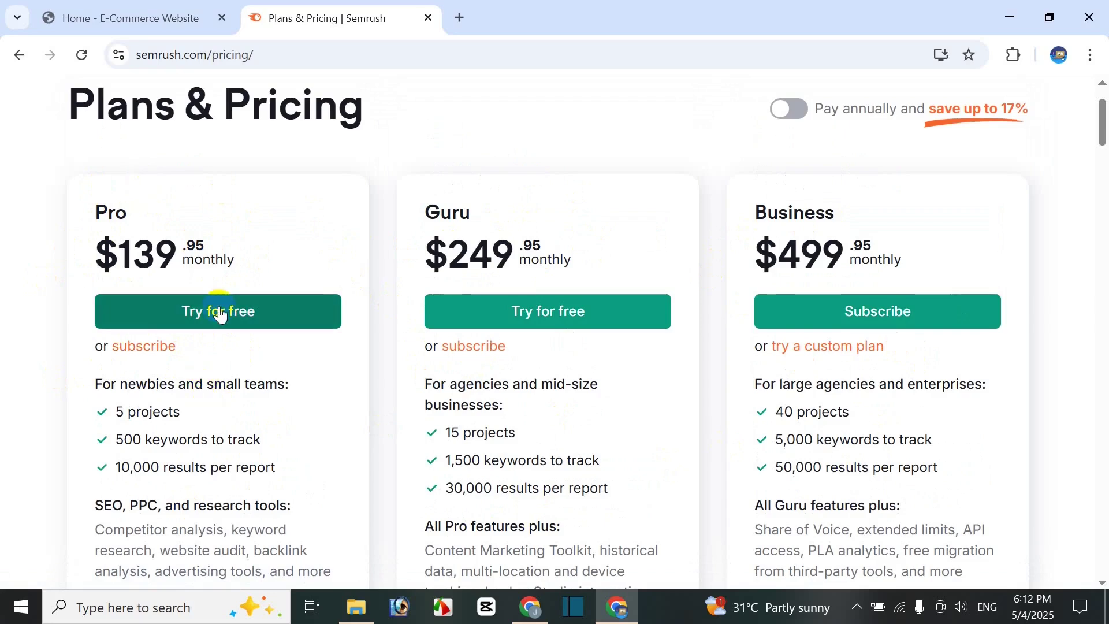
pyautogui.scroll(2, 249, 419)
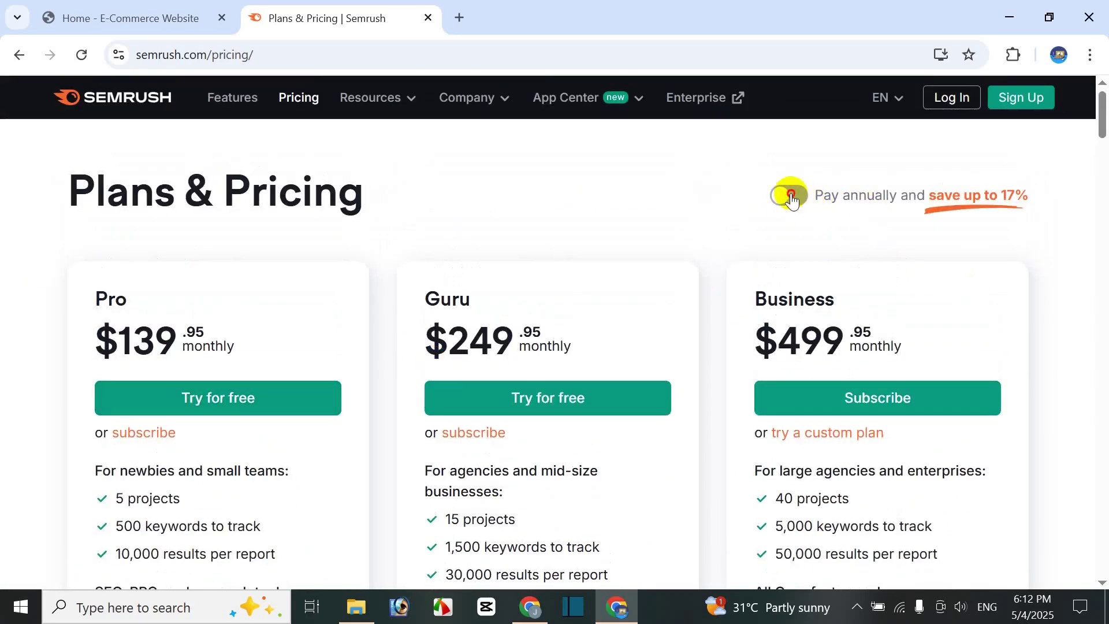
# - Preview the plan prices with annual payment, return to monthly payment and review the plan cards again
pyautogui.click(788, 195)
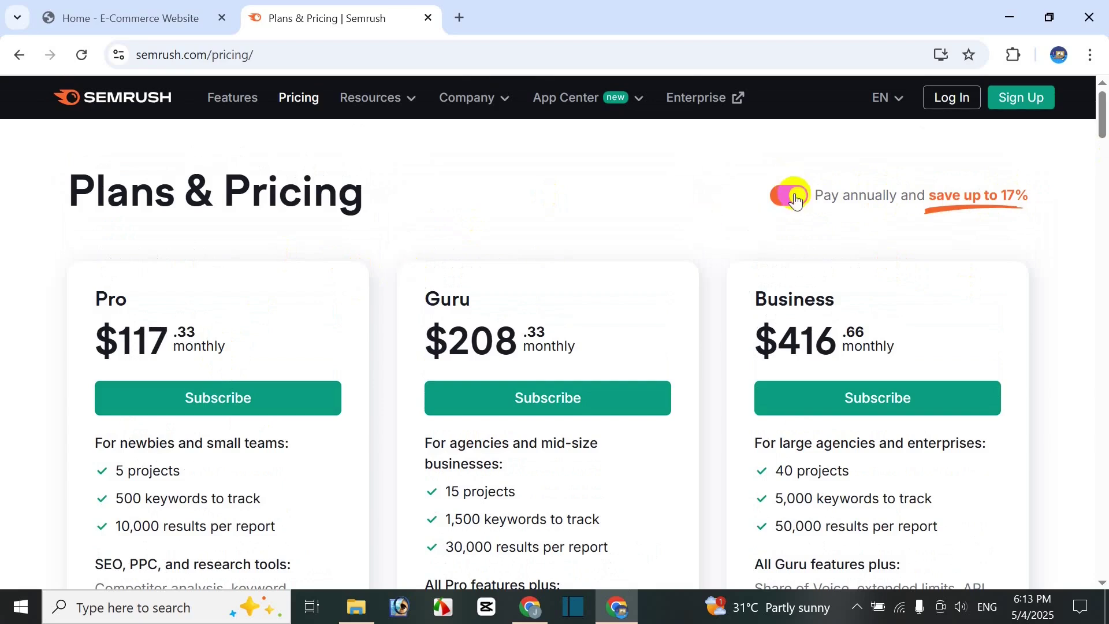
pyautogui.click(797, 198)
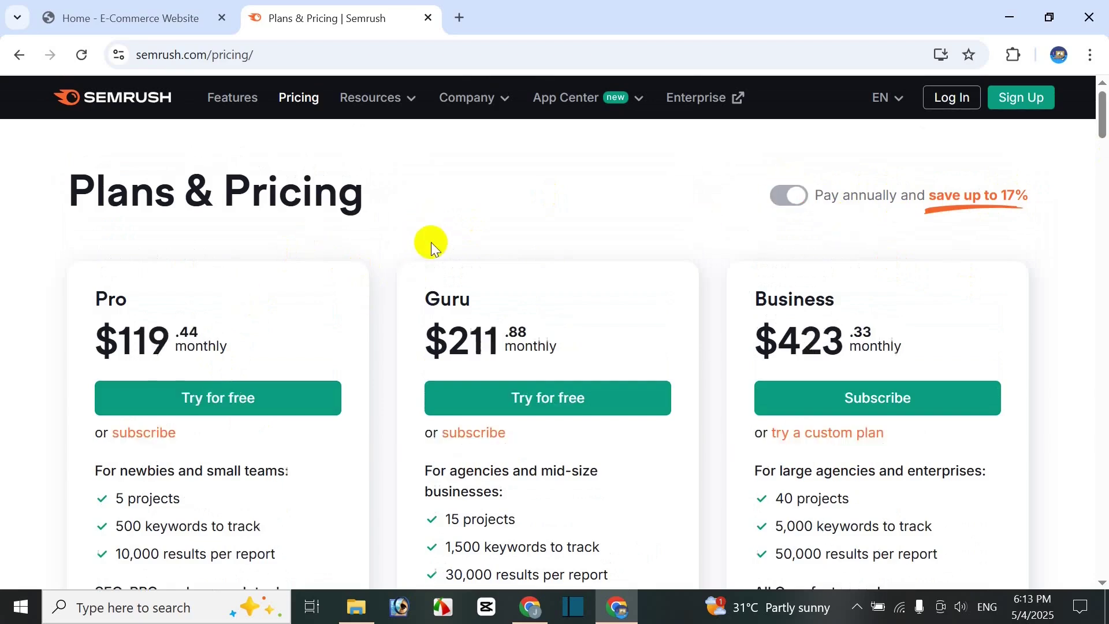
pyautogui.scroll(-3, 312, 317)
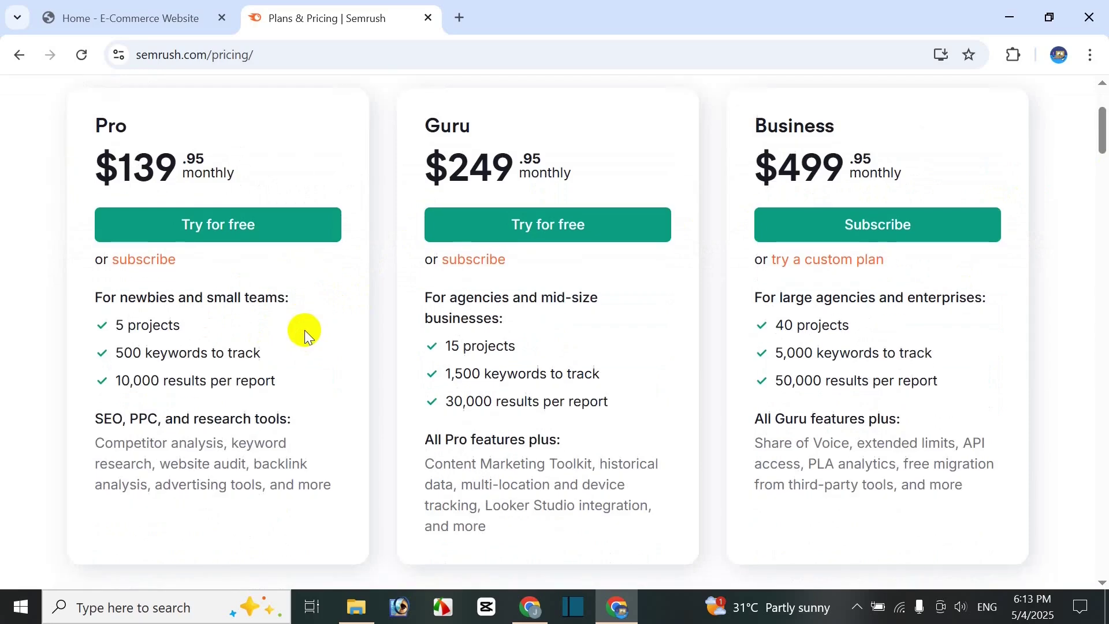
pyautogui.scroll(3, 304, 331)
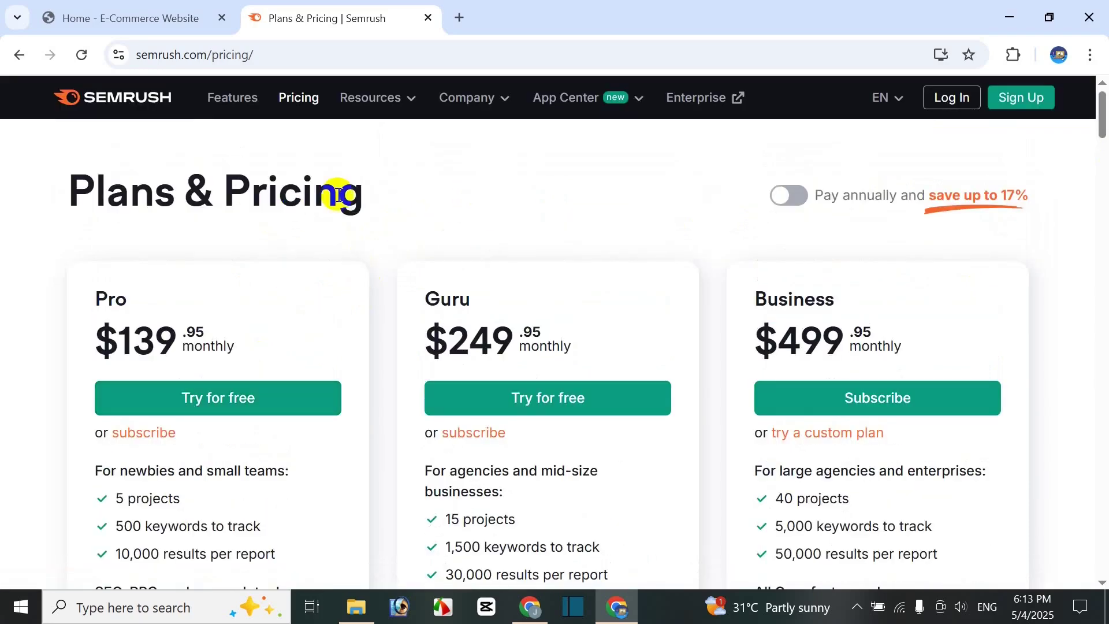
# - Switch the website's language to Italian
pyautogui.click(416, 105)
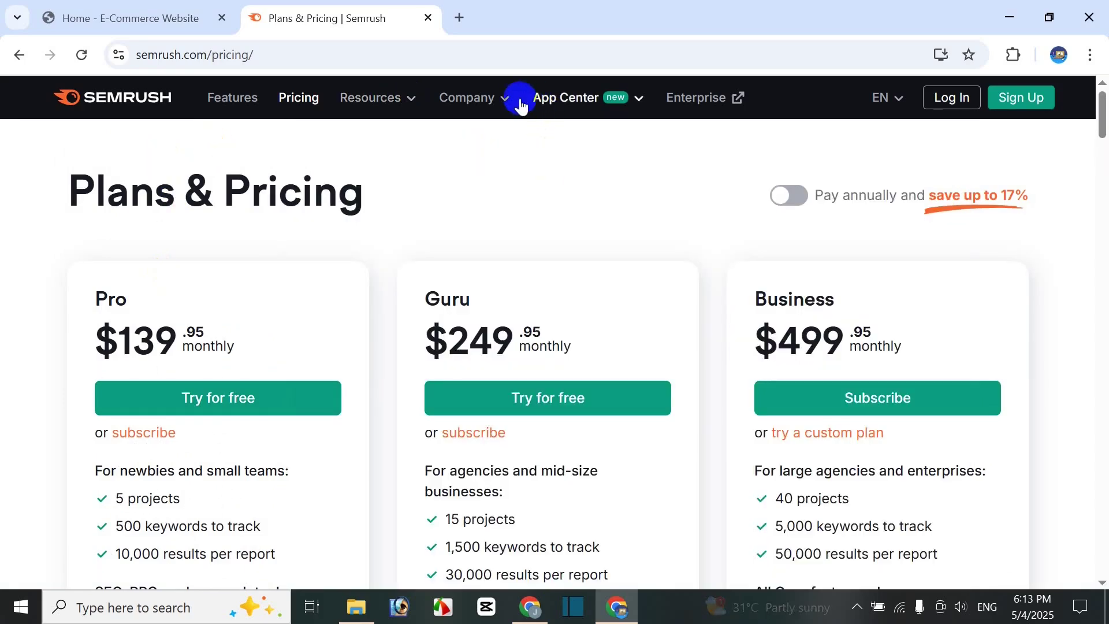
pyautogui.click(508, 99)
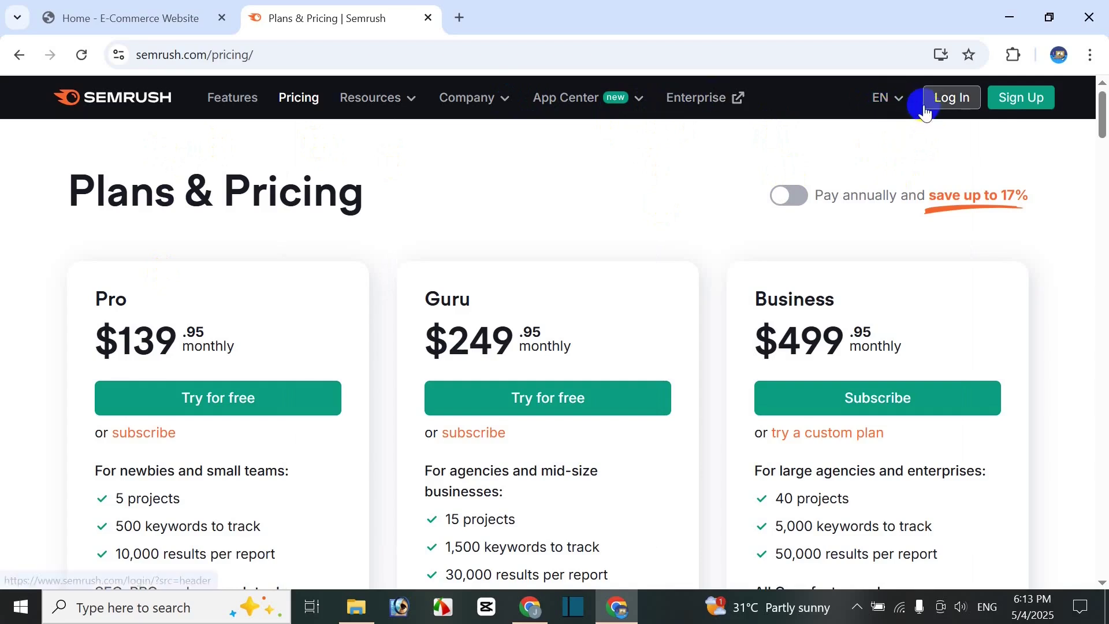
pyautogui.click(902, 99)
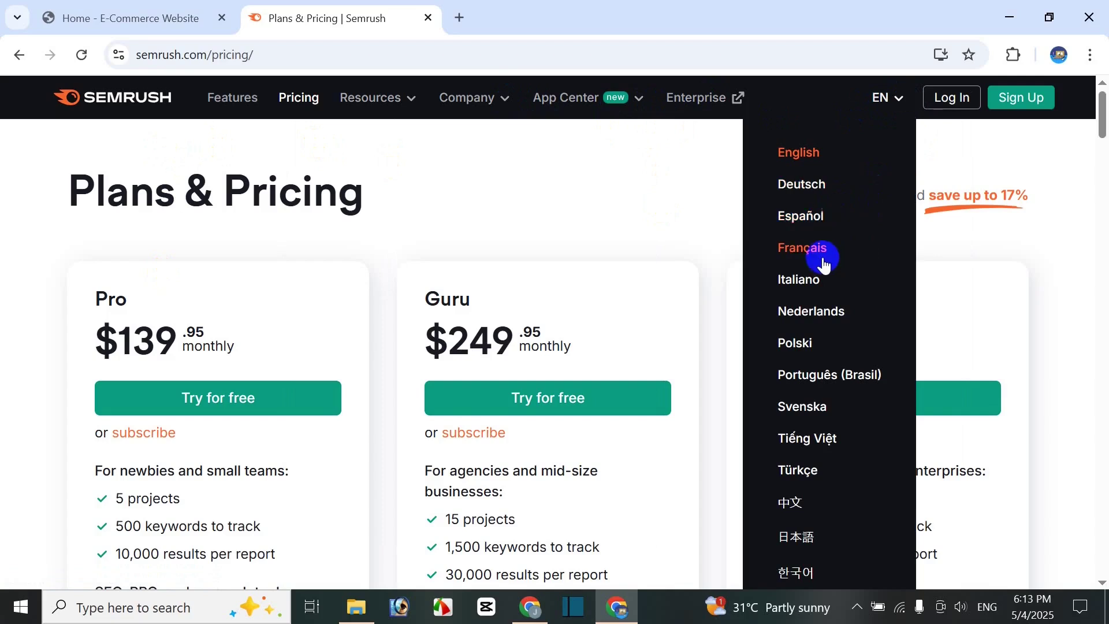
pyautogui.click(809, 281)
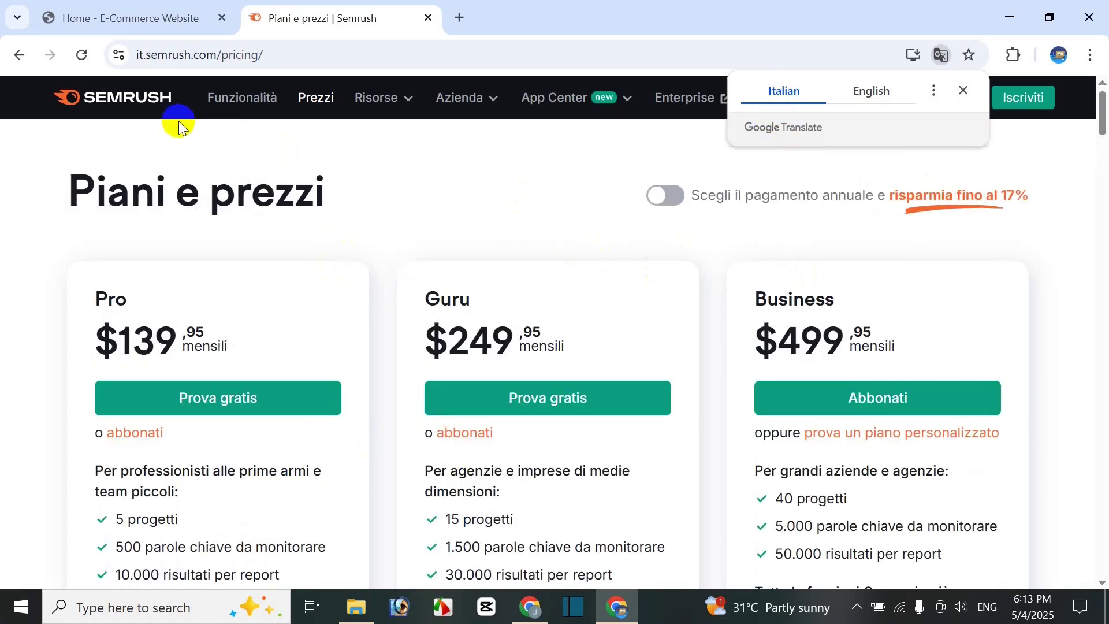
# - Open the Italian version of the home page and examine its web address
pyautogui.click(119, 98)
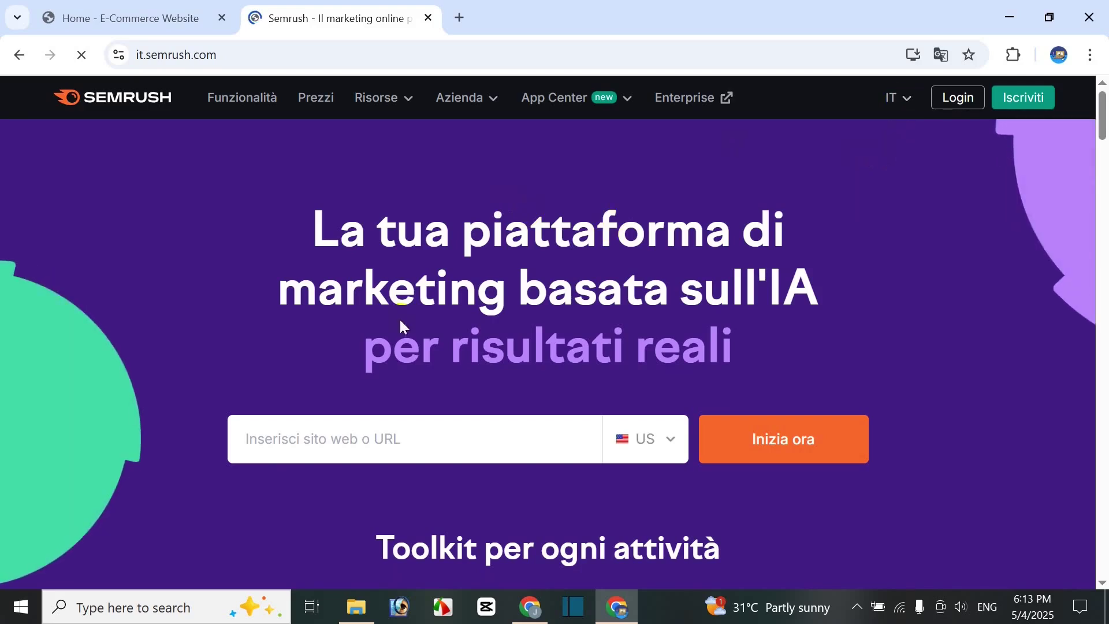
pyautogui.click(156, 54)
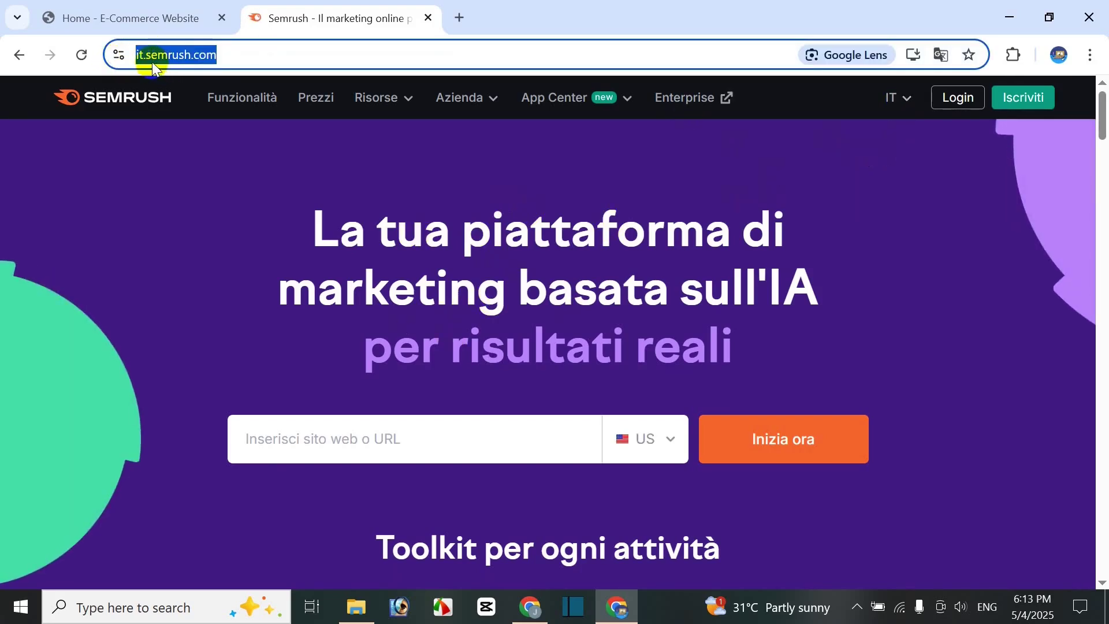
pyautogui.click(227, 181)
pyautogui.click(315, 218)
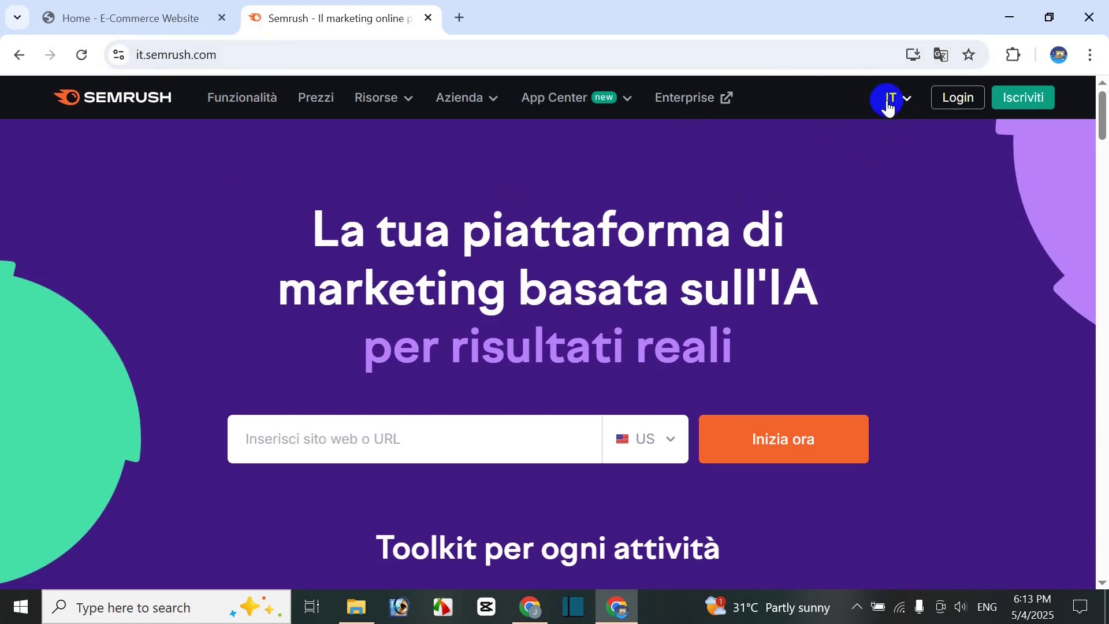
# - Switch the website's language to French, check its web address and dismiss the translation offer
pyautogui.moveTo(896, 103)
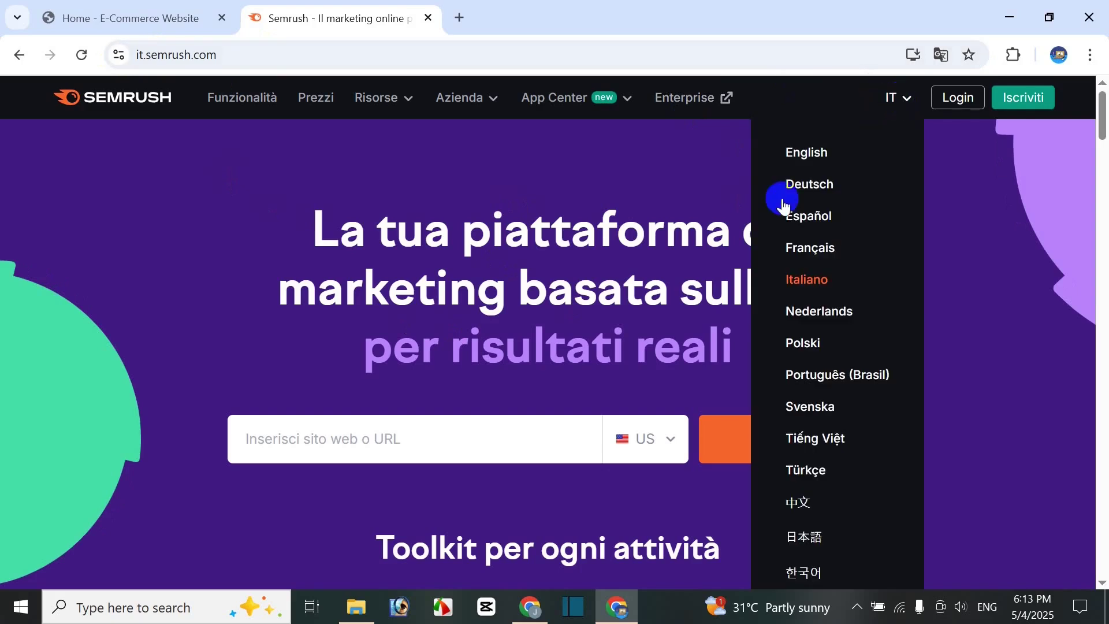
pyautogui.click(815, 254)
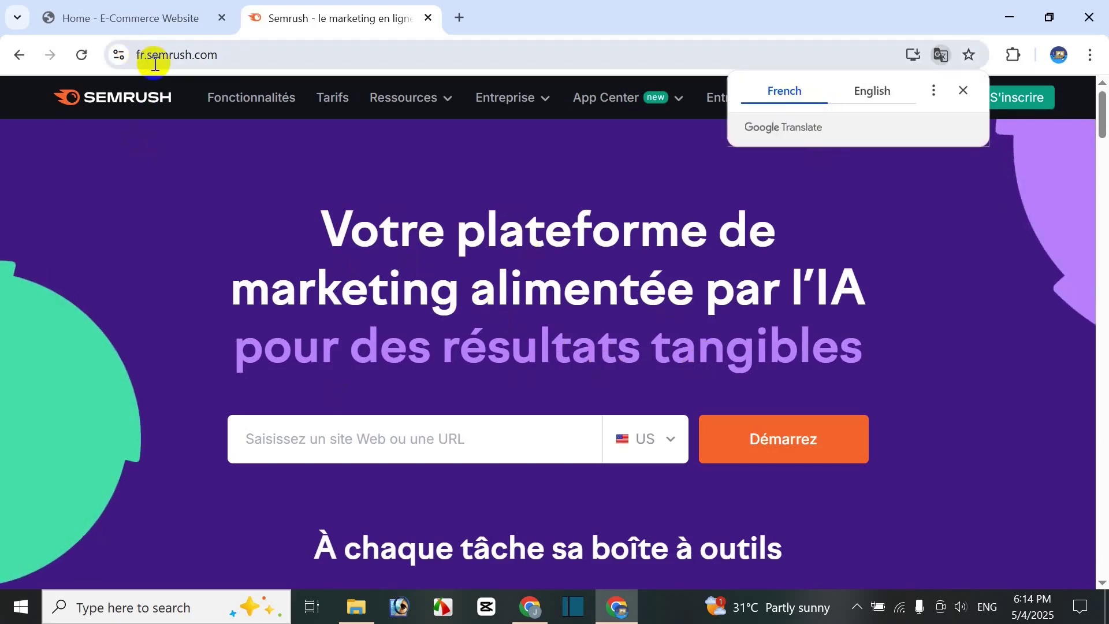
pyautogui.click(345, 111)
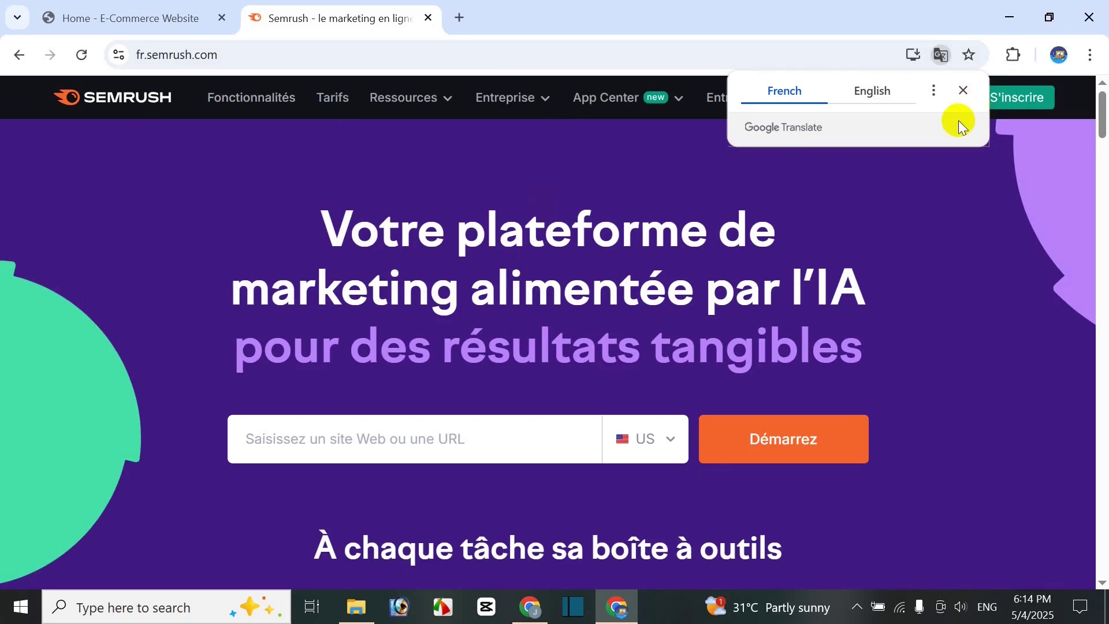
pyautogui.click(963, 90)
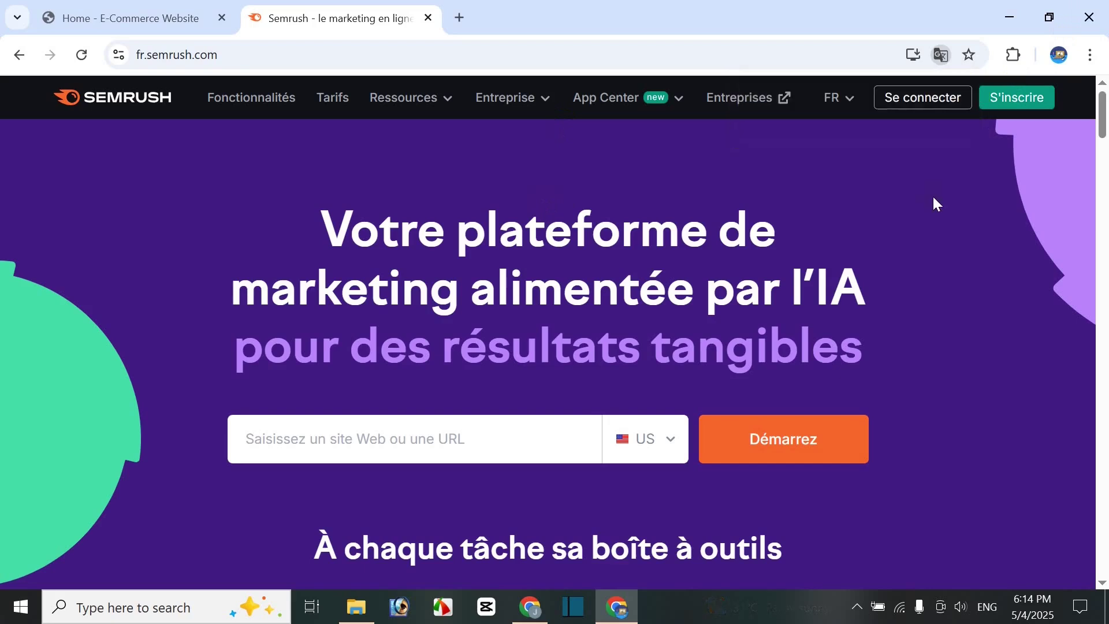
# - Set the website's language back to English and dismiss the translation offer
pyautogui.click(844, 108)
pyautogui.click(767, 152)
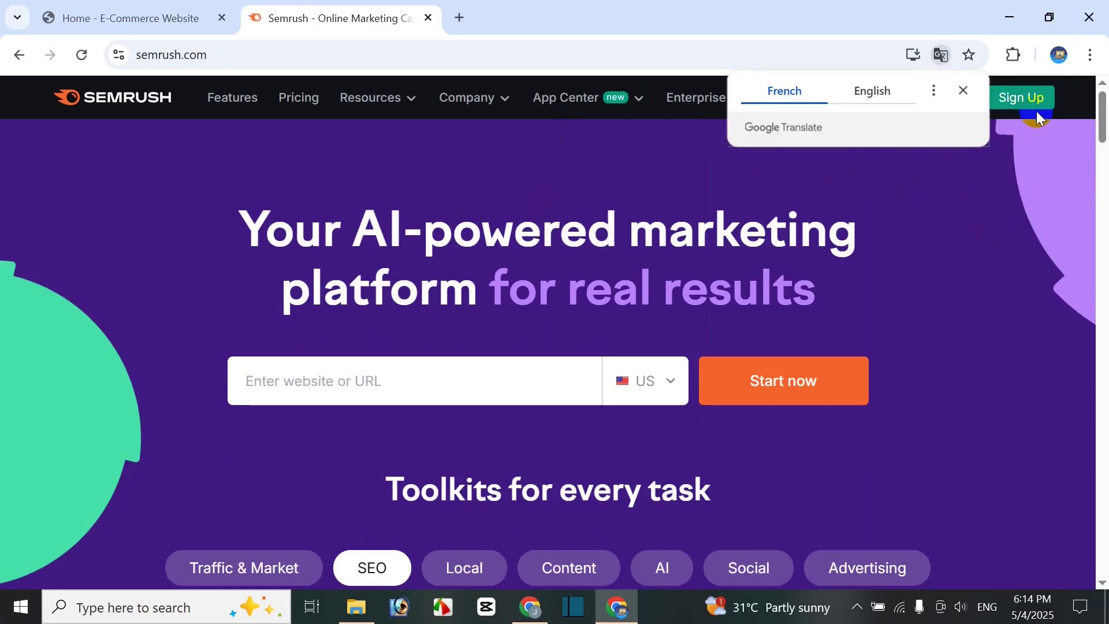
pyautogui.click(963, 92)
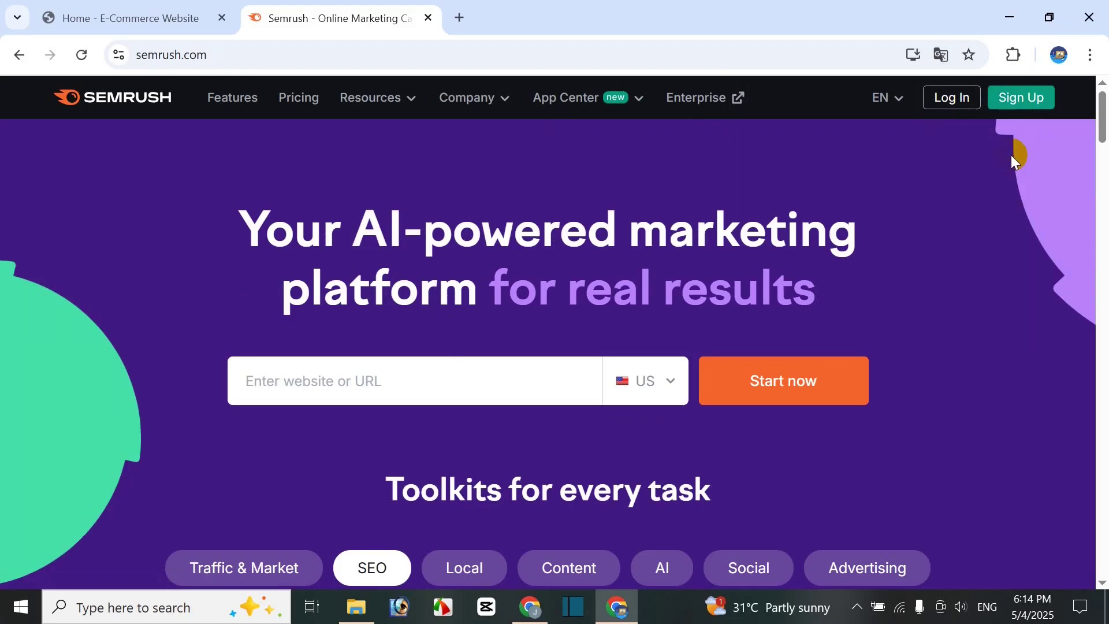
pyautogui.click(1053, 233)
# - Look over the home page's website entry field and the SEO toolkit overview with its Site Audit preview
pyautogui.scroll(-1, 595, 391)
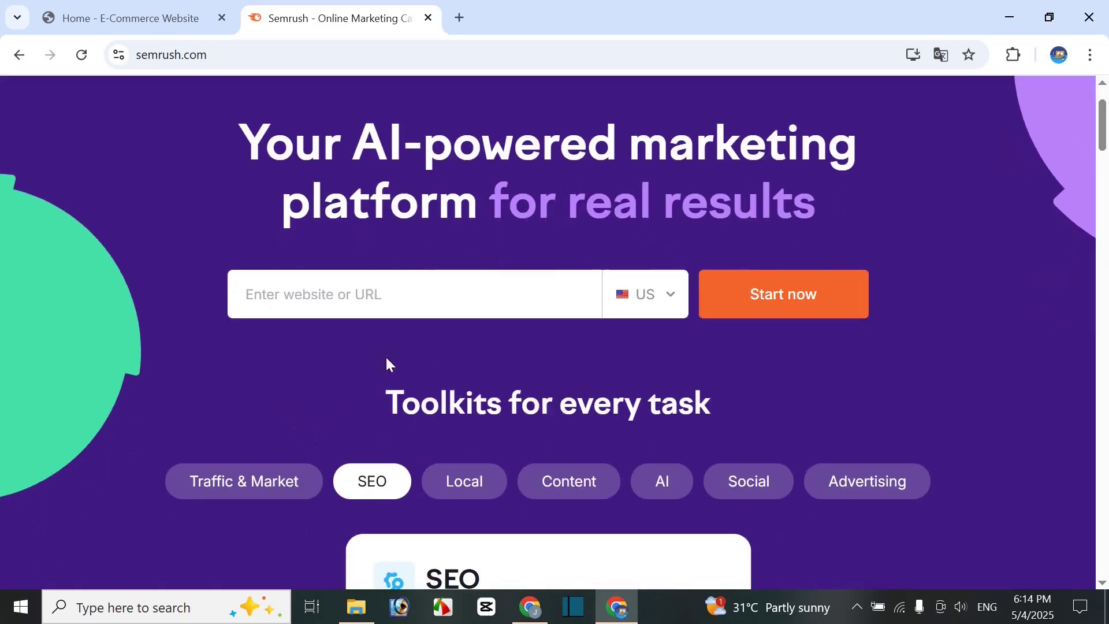
pyautogui.click(499, 315)
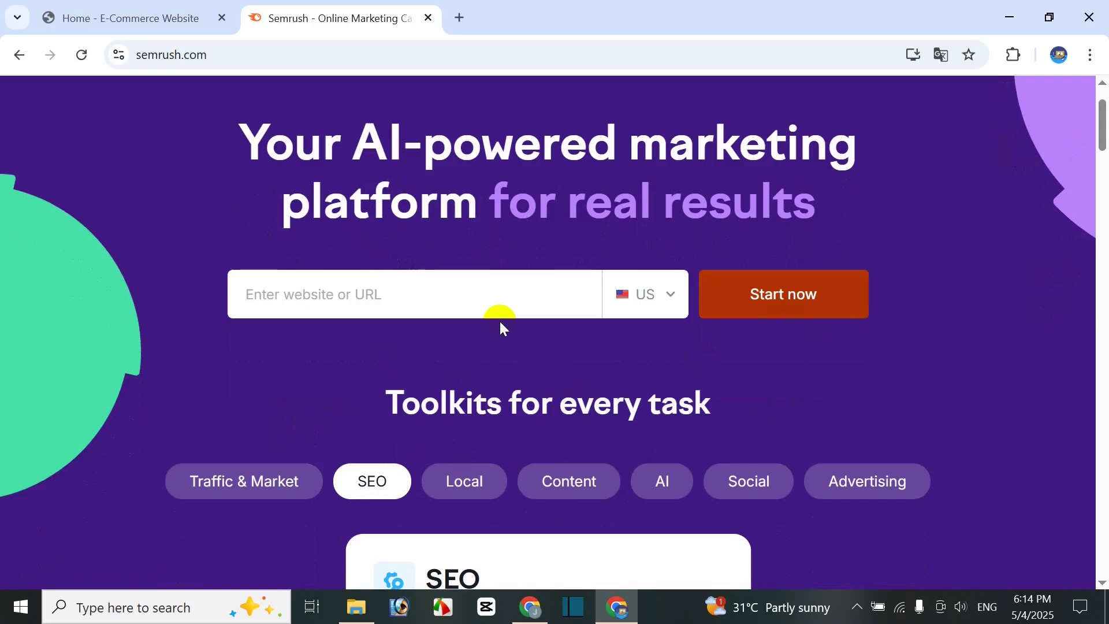
pyautogui.scroll(1, 598, 363)
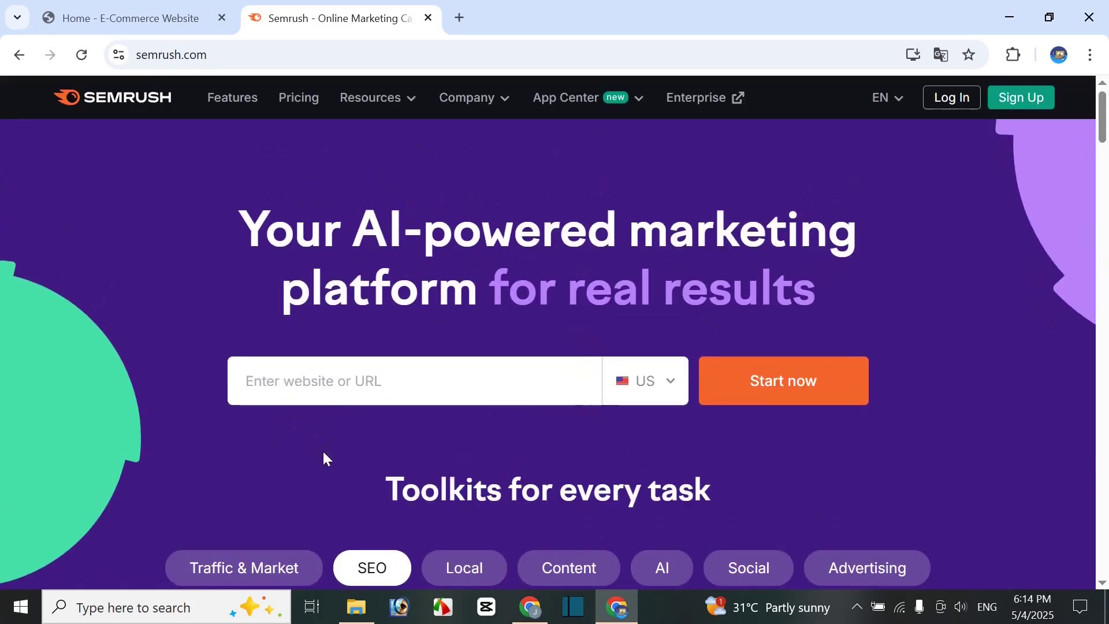
pyautogui.scroll(-2, 584, 461)
pyautogui.scroll(-5, 538, 486)
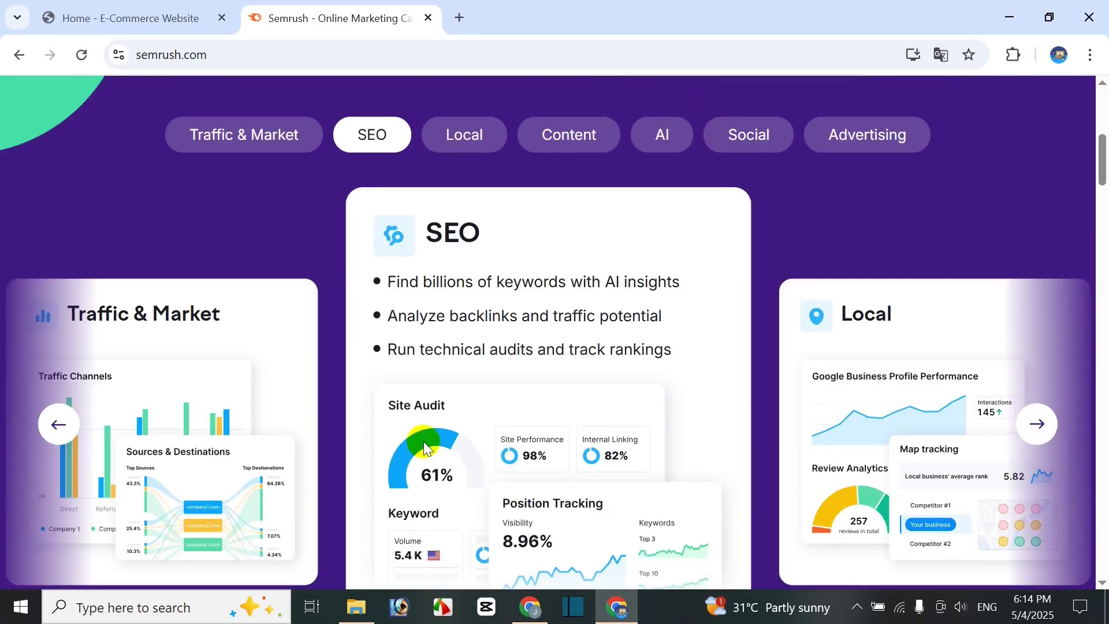
pyautogui.scroll(6, 424, 441)
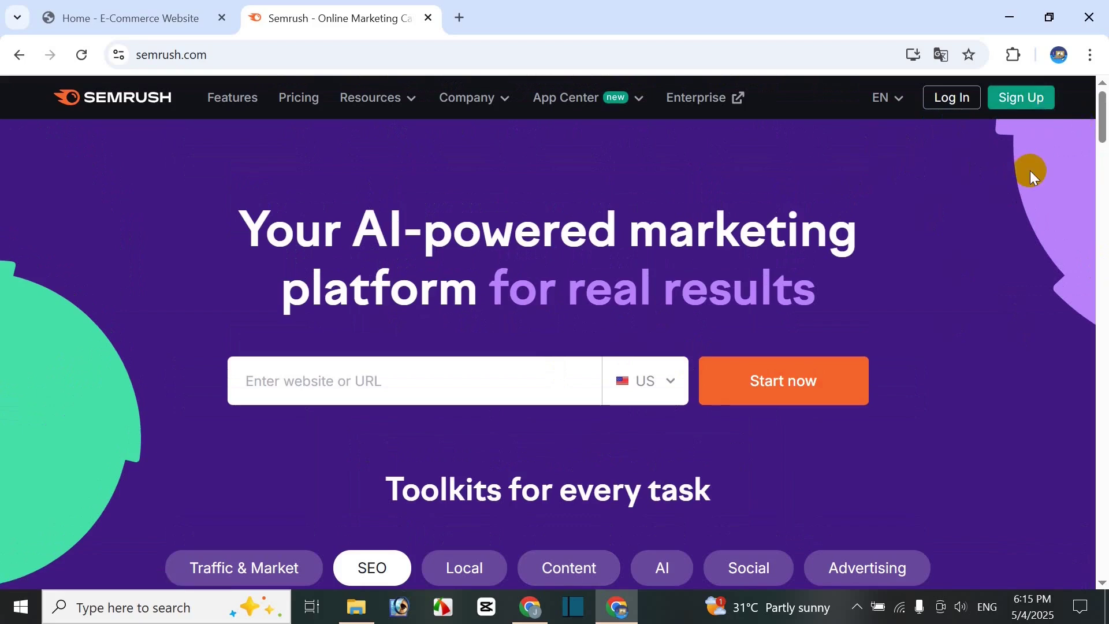
# - Open the account sign-up form and examine its e-mail and password registration option
pyautogui.click(1029, 98)
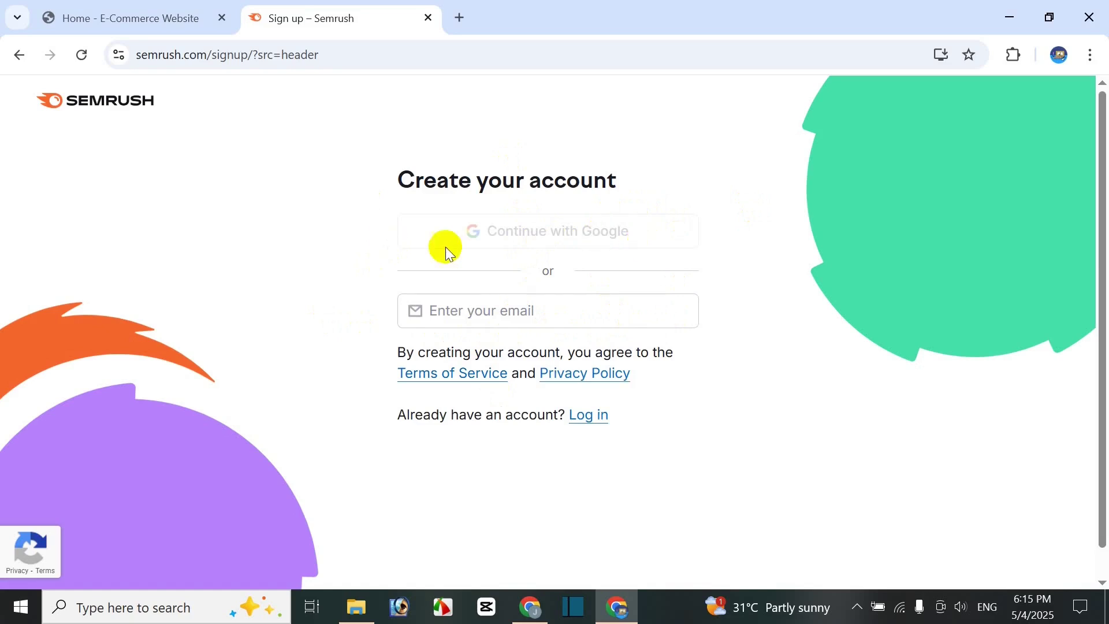
pyautogui.scroll(-1, 601, 262)
pyautogui.scroll(1, 599, 284)
pyautogui.click(536, 324)
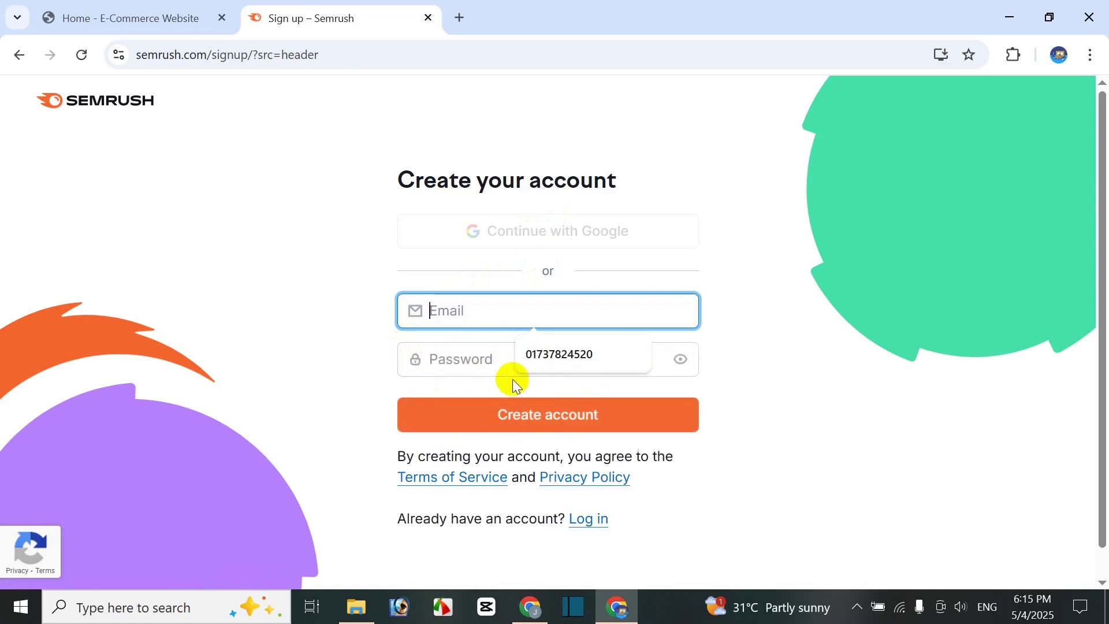
pyautogui.click(548, 415)
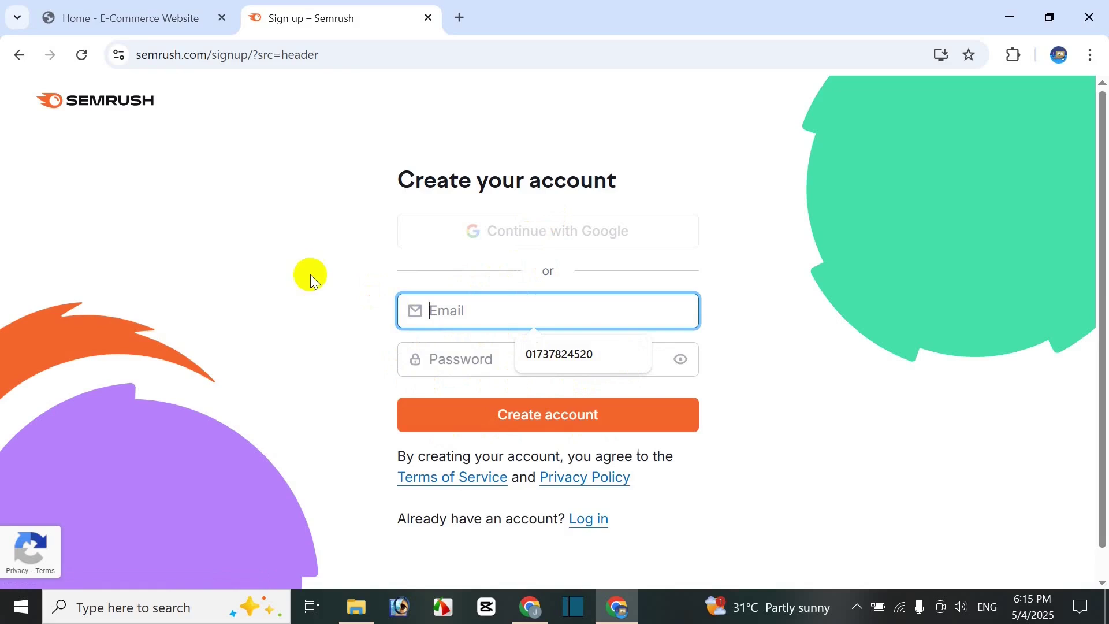
pyautogui.click(305, 258)
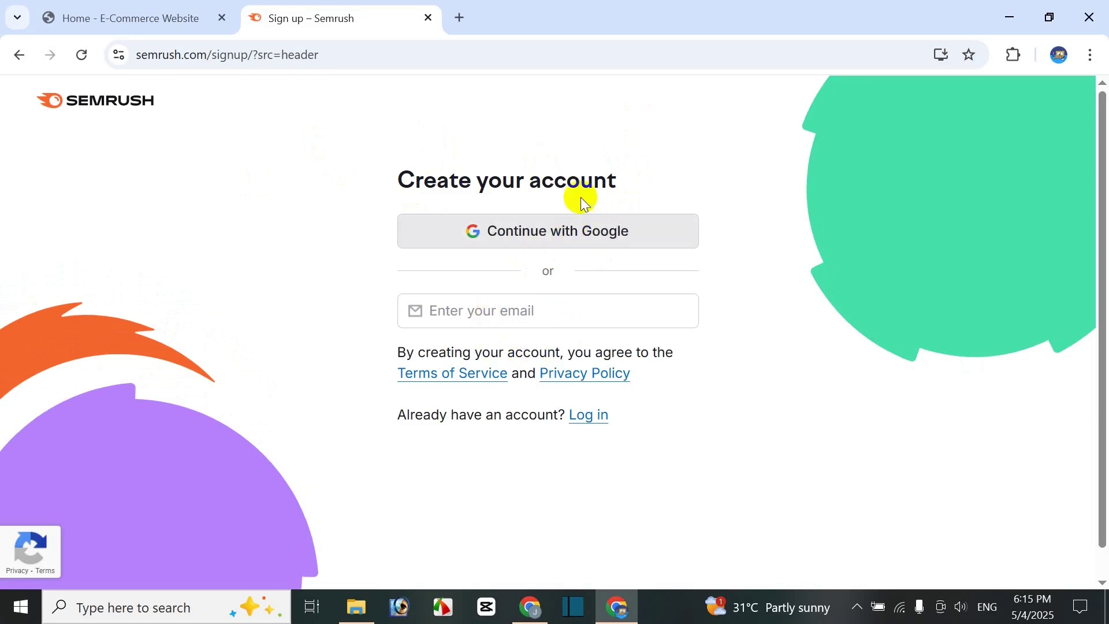
# - Sign up with the existing Google account, dismissing the translation offer and agreeing to share its details with Semrush
pyautogui.click(579, 228)
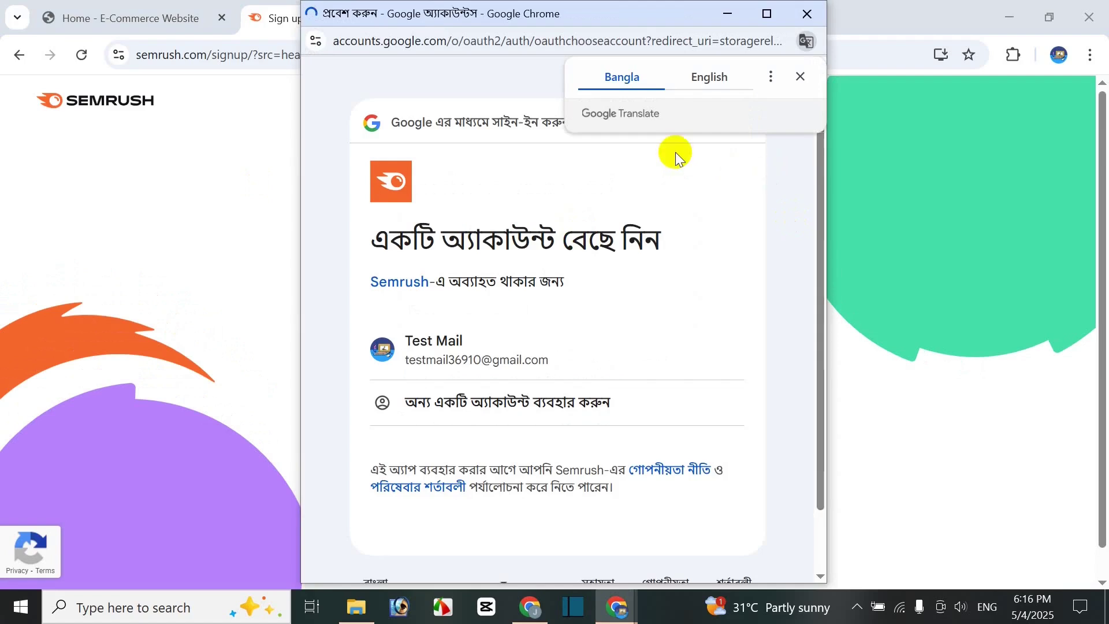
pyautogui.click(801, 78)
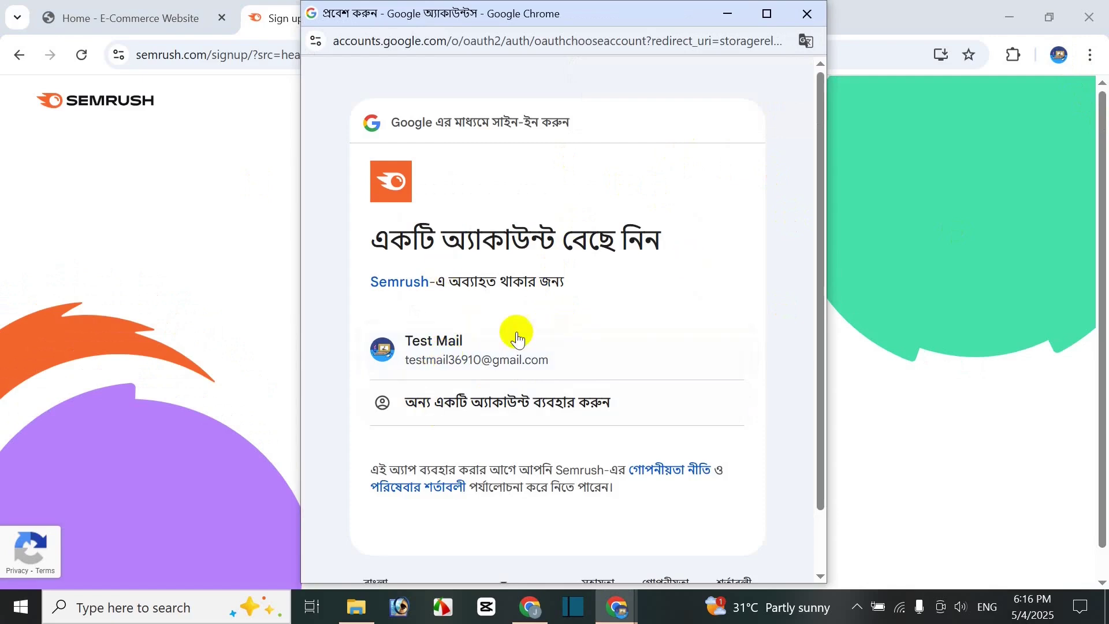
pyautogui.click(446, 349)
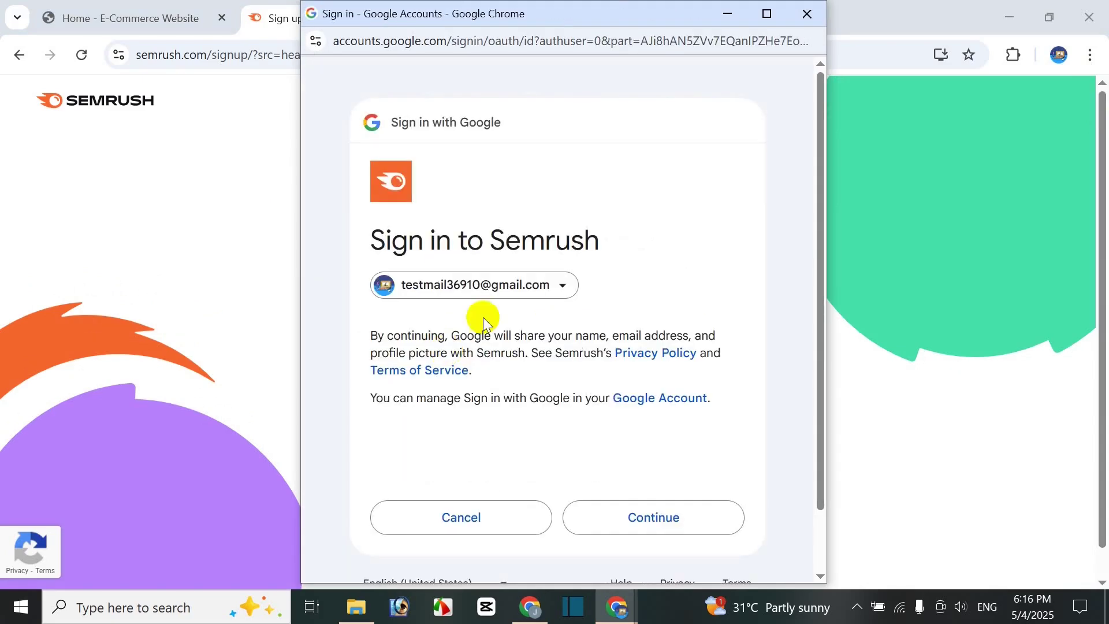
pyautogui.click(680, 521)
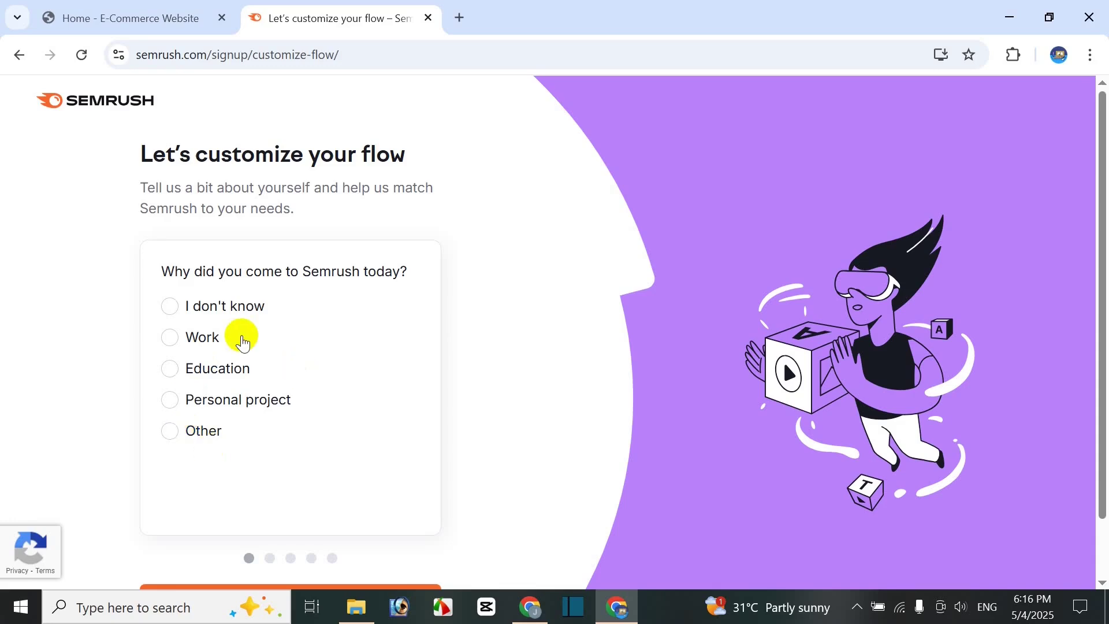
# - Answer the onboarding survey with Work as the reason and "I've started performing some" as the marketing experience
pyautogui.click(171, 338)
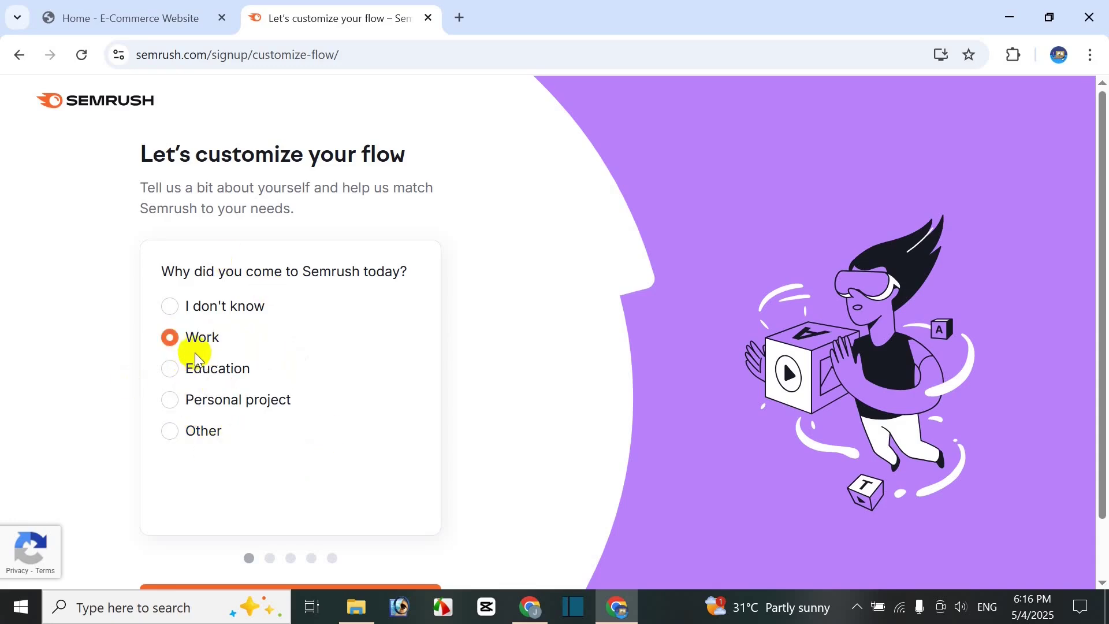
pyautogui.scroll(-1, 338, 381)
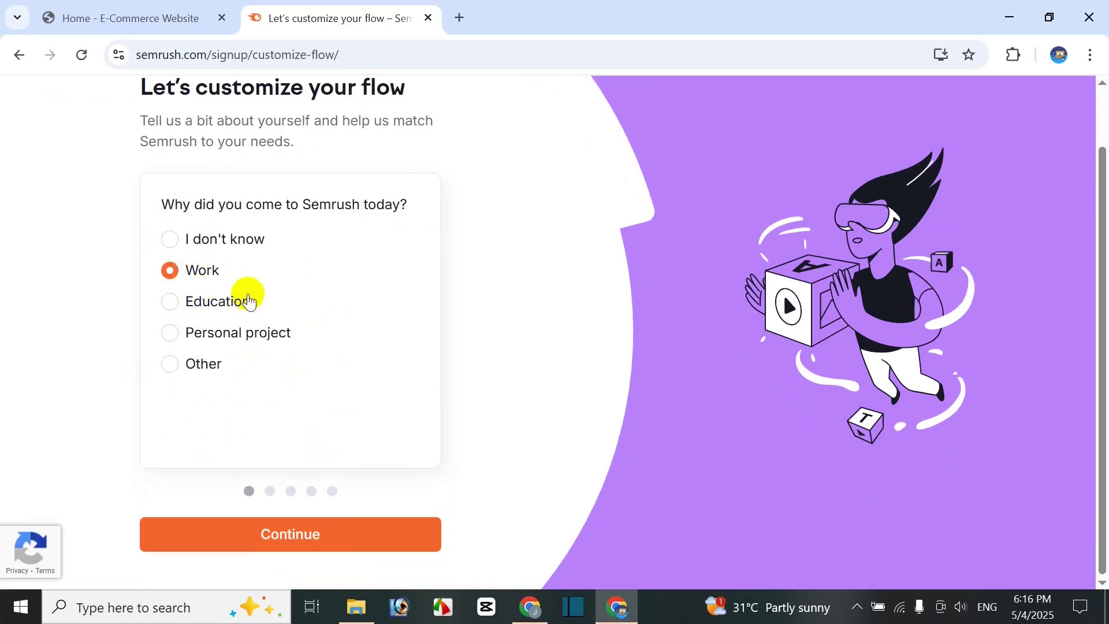
pyautogui.click(290, 550)
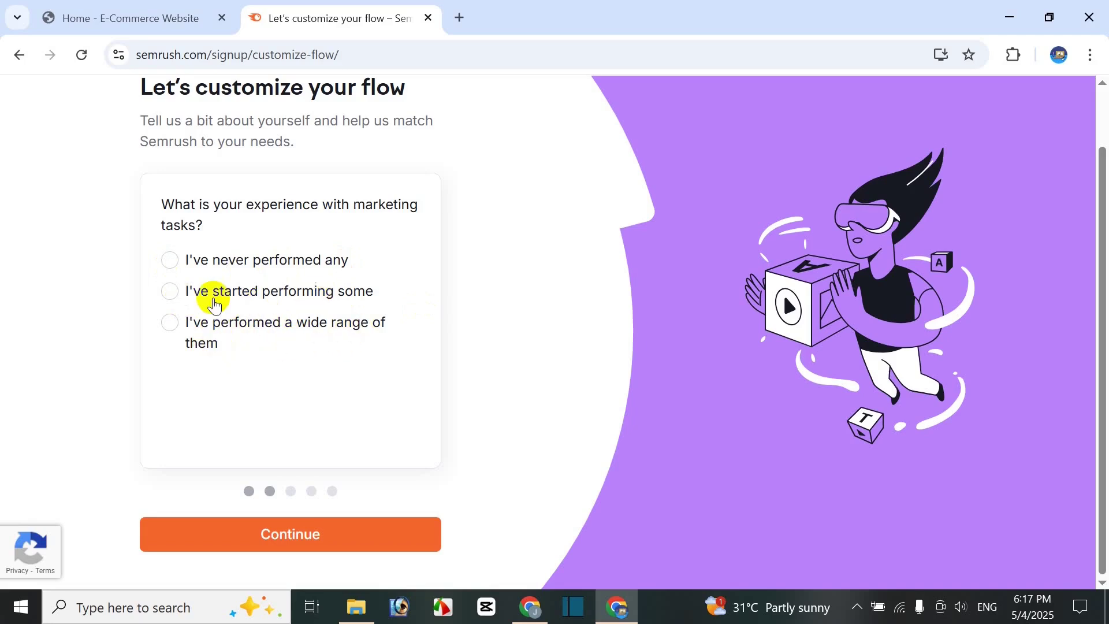
pyautogui.click(171, 291)
pyautogui.click(289, 532)
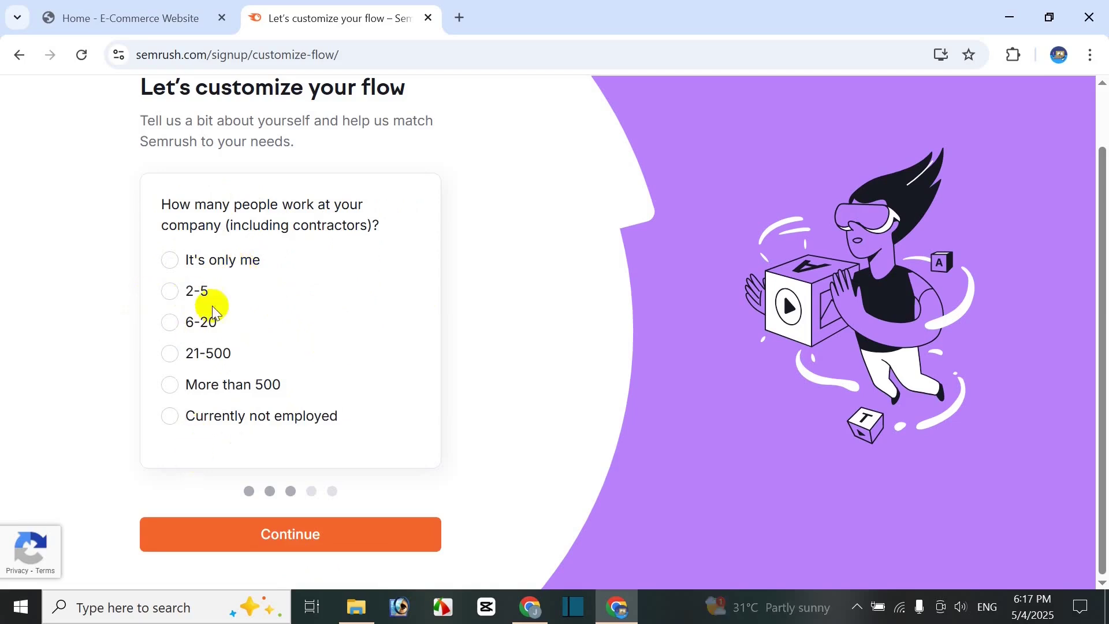
# - Set the company size to 2-5 people and the SEO experience to less than 6 months, continuing through the survey
pyautogui.click(171, 292)
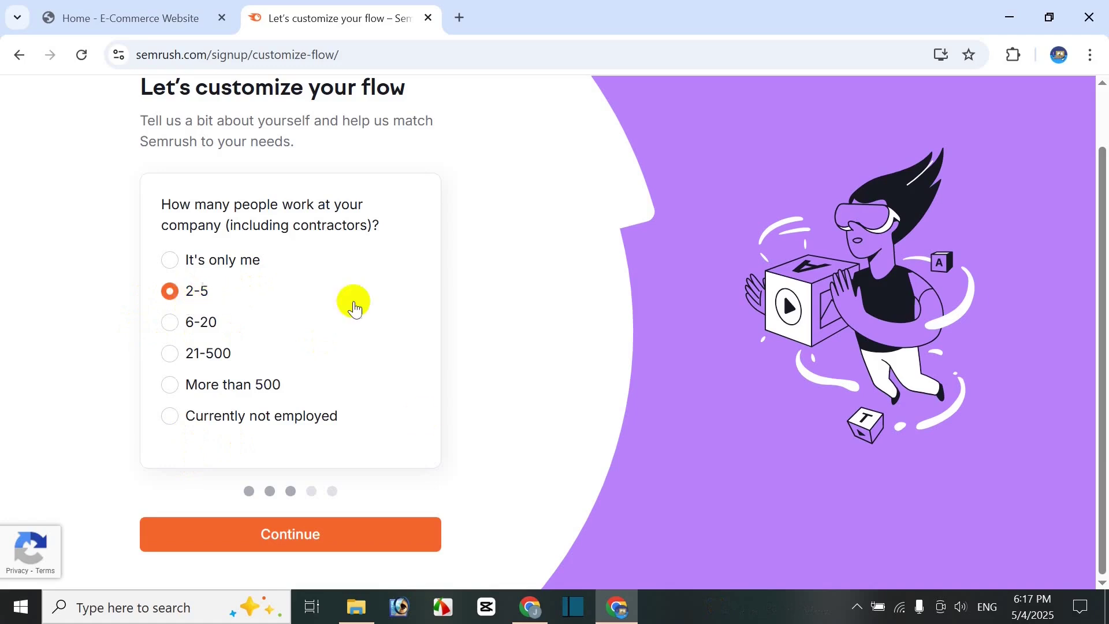
pyautogui.click(294, 540)
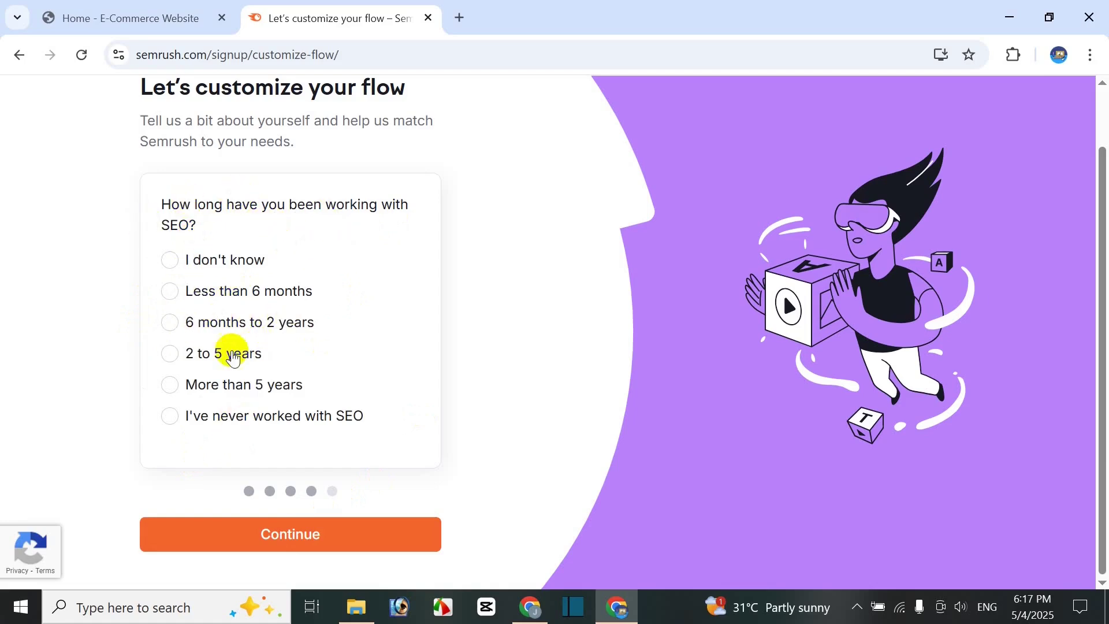
pyautogui.click(171, 294)
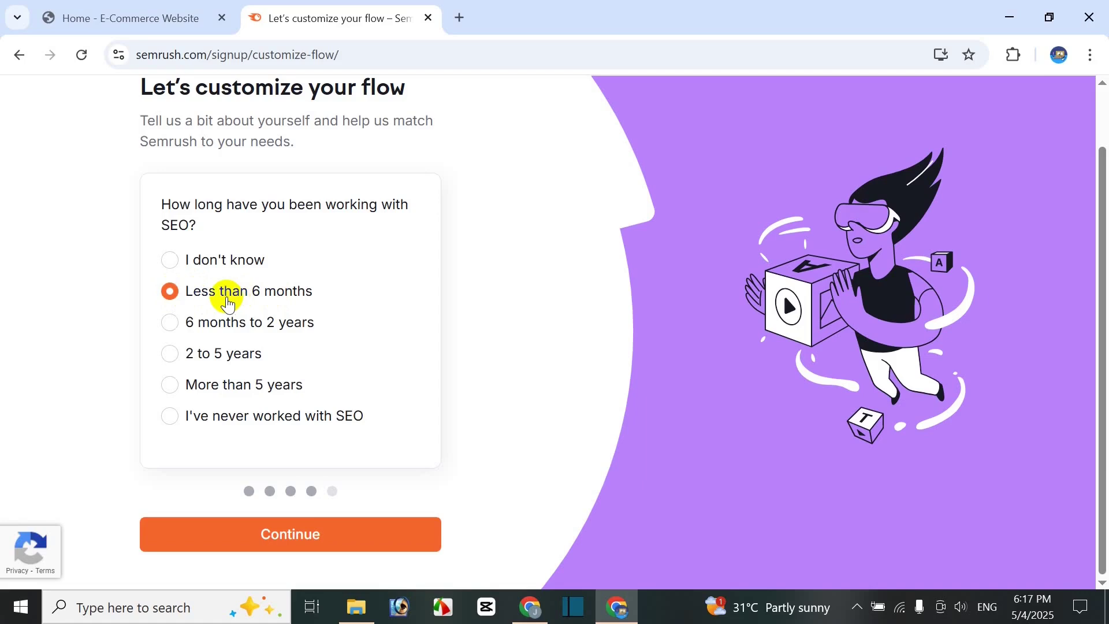
pyautogui.click(296, 542)
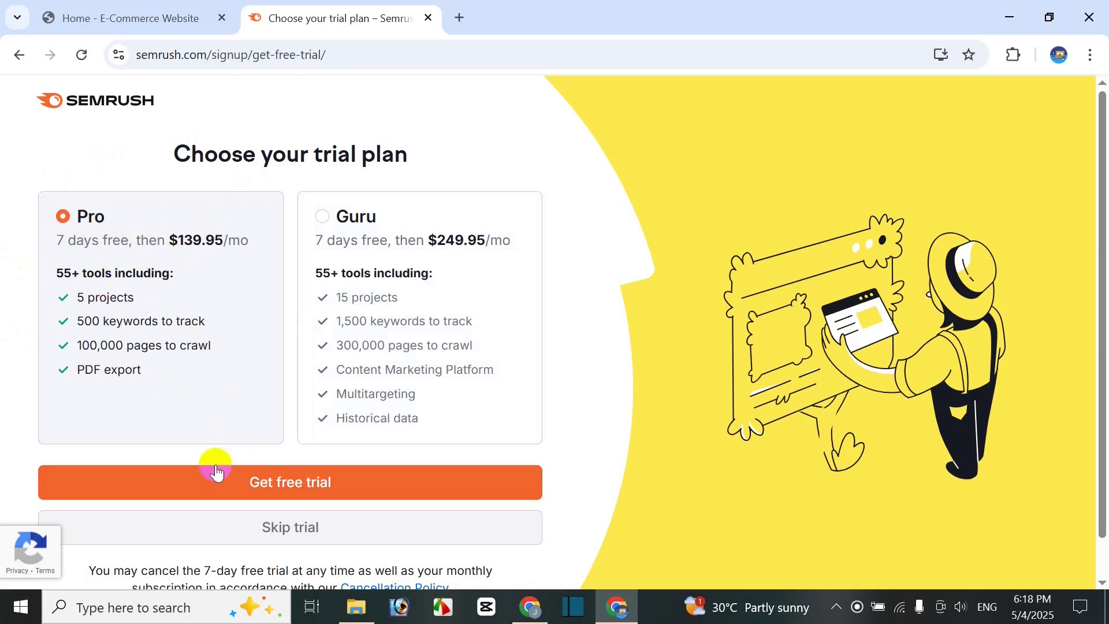
# - Compare the Pro and Guru trial plans, then review the Pro 7-day free trial's payment form and terms
pyautogui.click(260, 479)
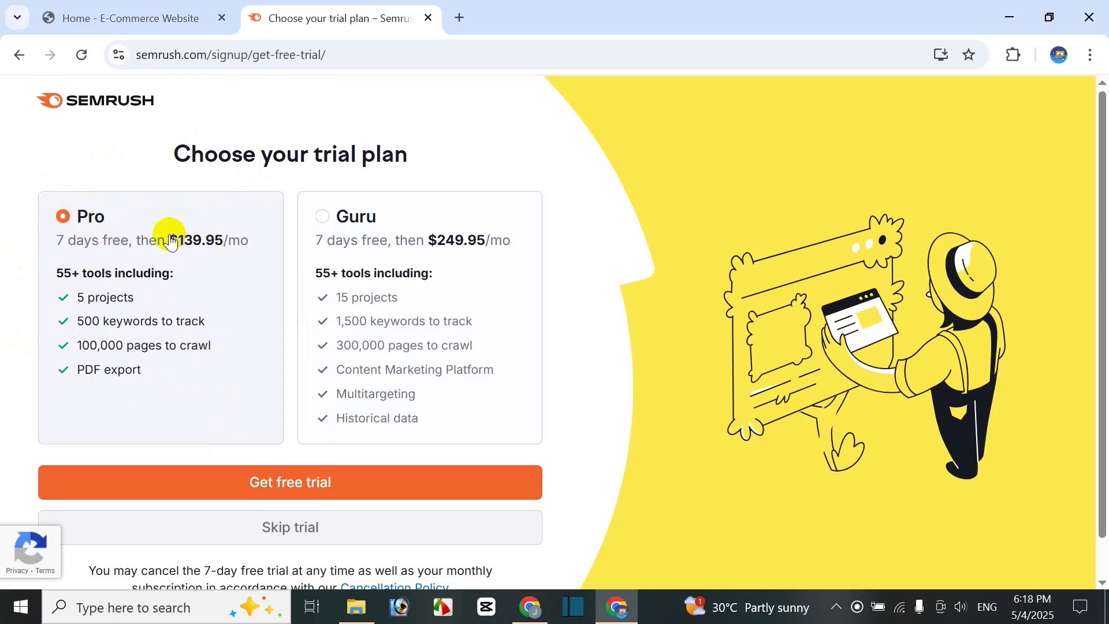
pyautogui.click(294, 485)
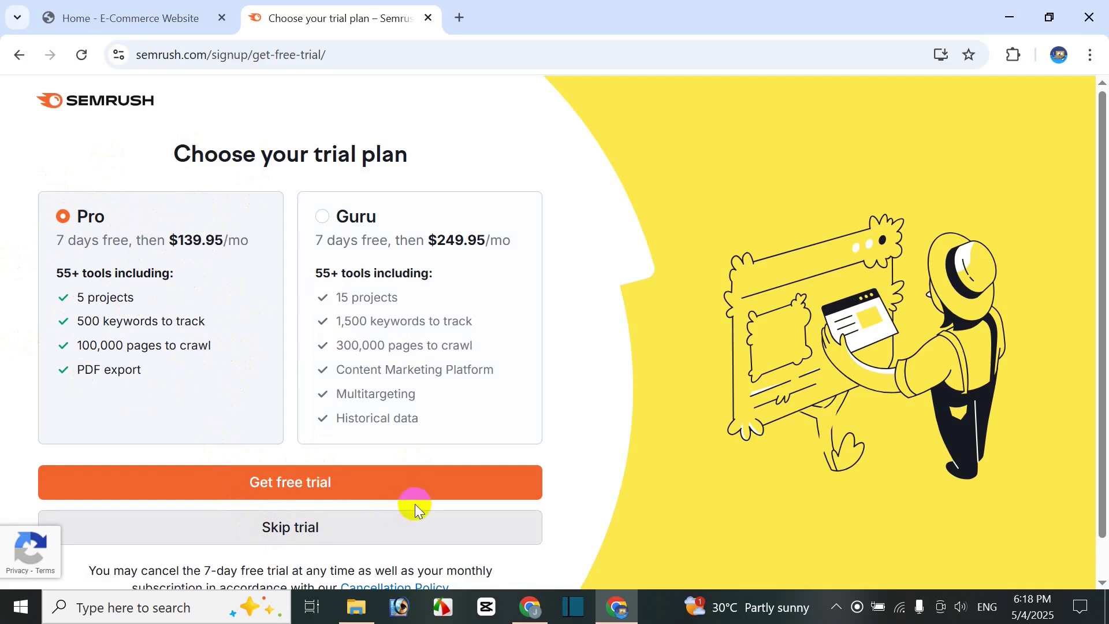
pyautogui.scroll(-1, 280, 485)
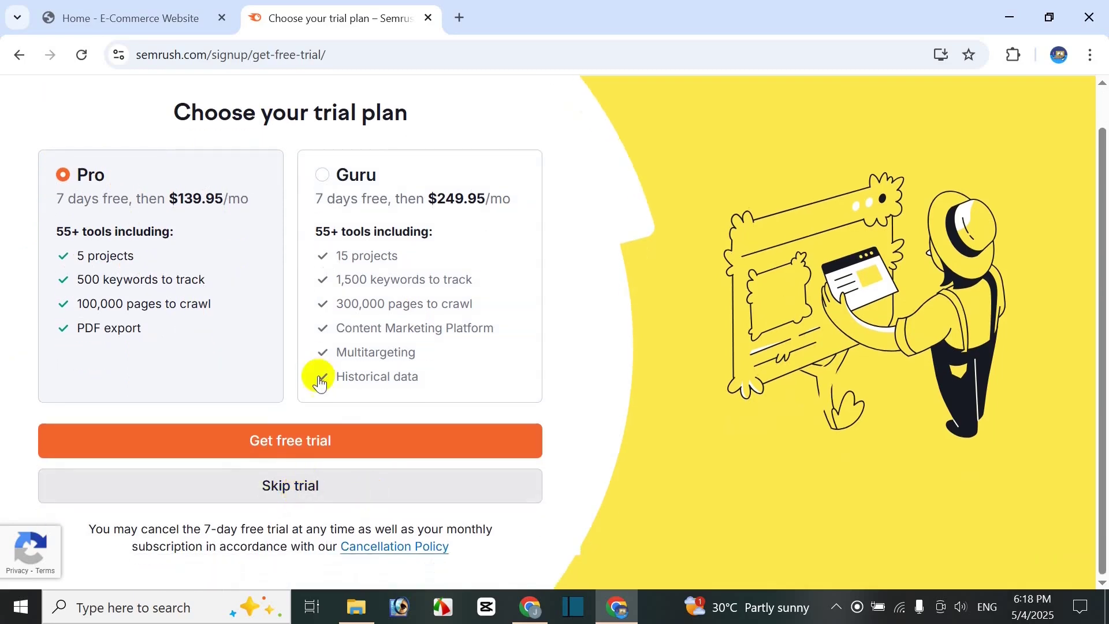
pyautogui.scroll(1, 324, 346)
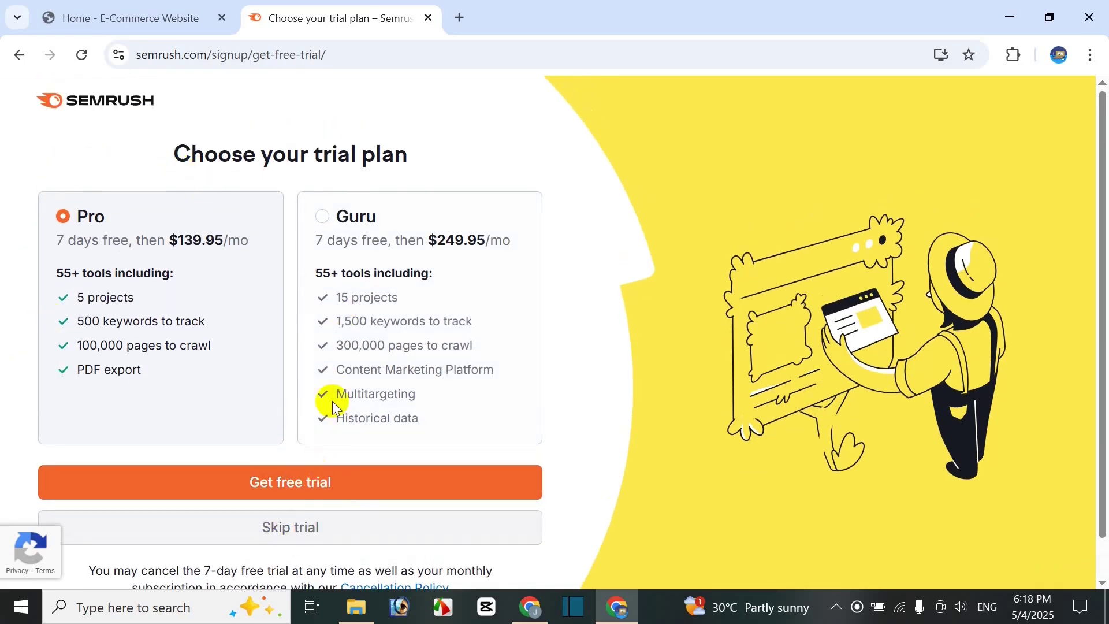
pyautogui.click(312, 487)
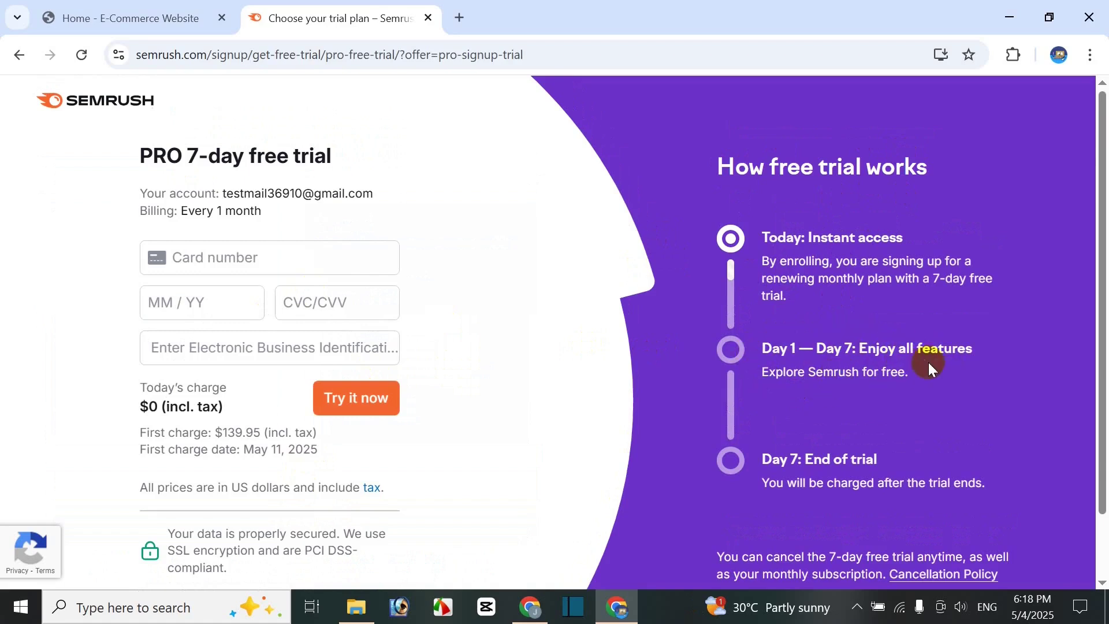
pyautogui.scroll(-1, 856, 382)
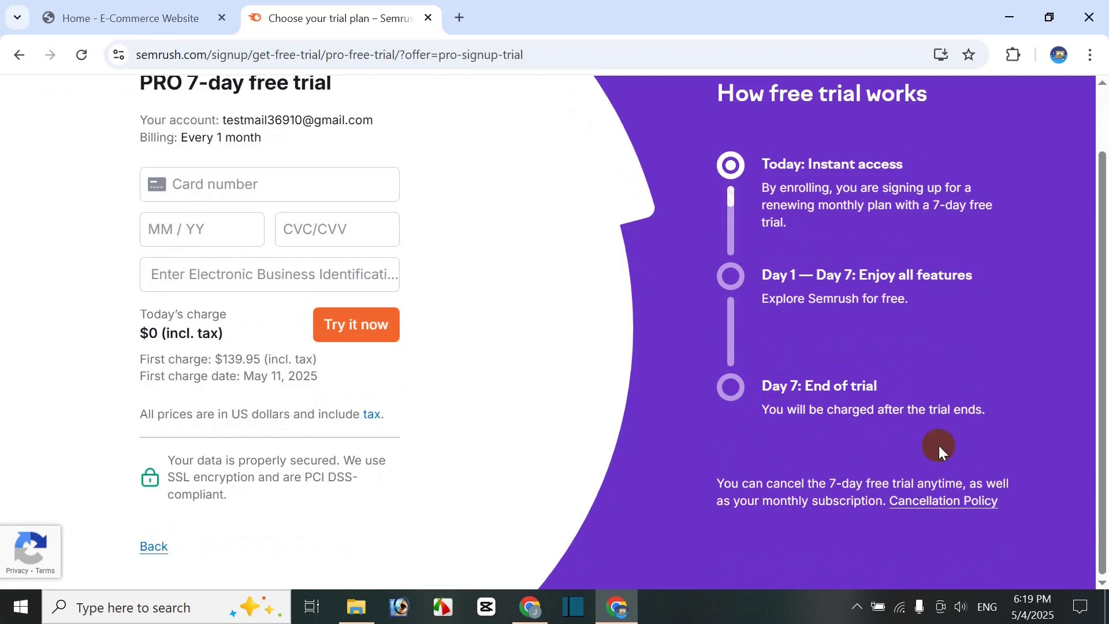
pyautogui.doubleClick(939, 408)
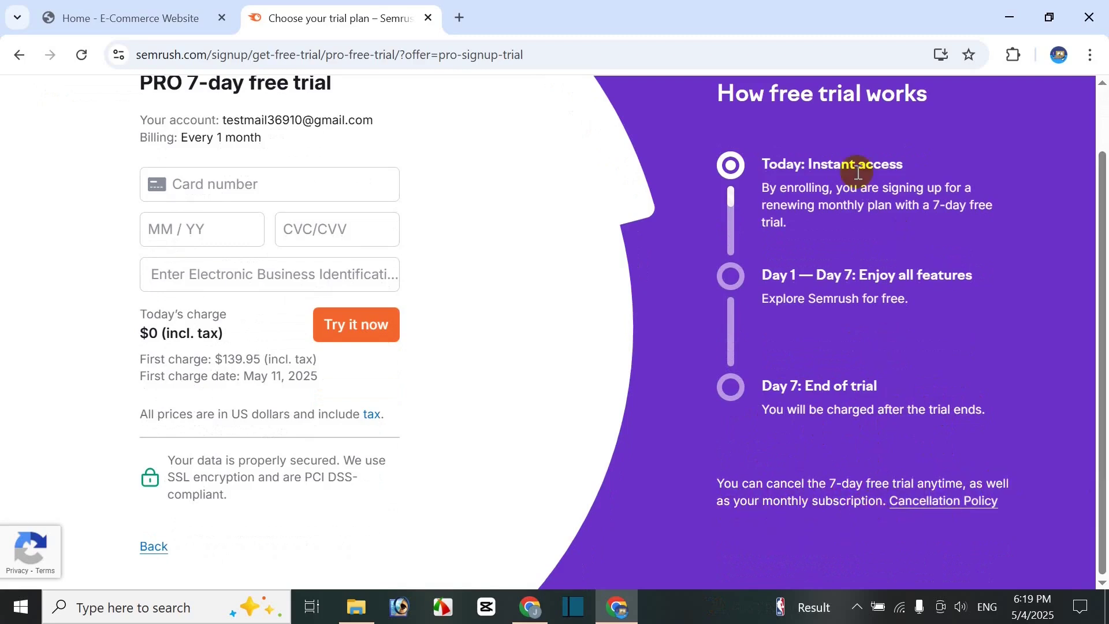
pyautogui.scroll(1, 854, 451)
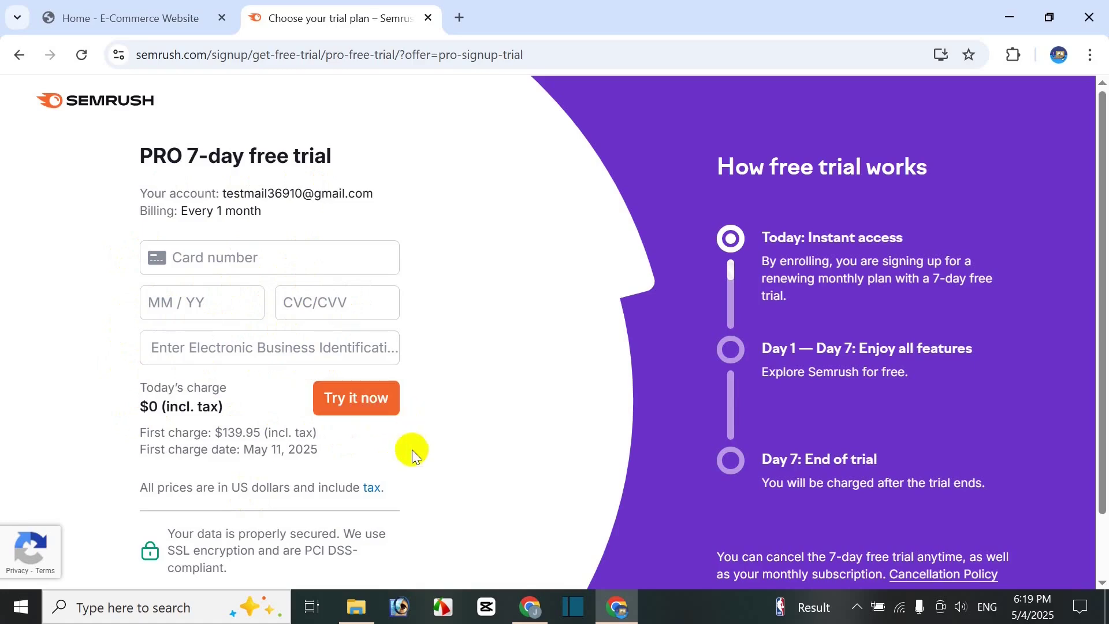
pyautogui.scroll(-1, 411, 450)
pyautogui.scroll(1, 127, 341)
# - Return to the trial plan choice and skip the trial
pyautogui.click(20, 65)
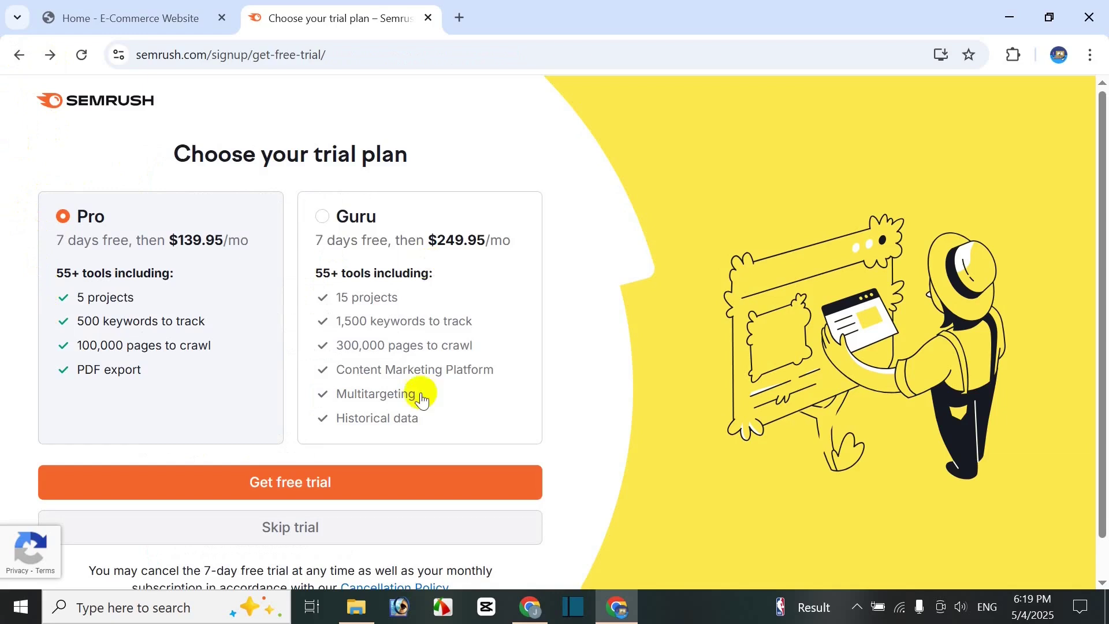
pyautogui.scroll(-1, 397, 476)
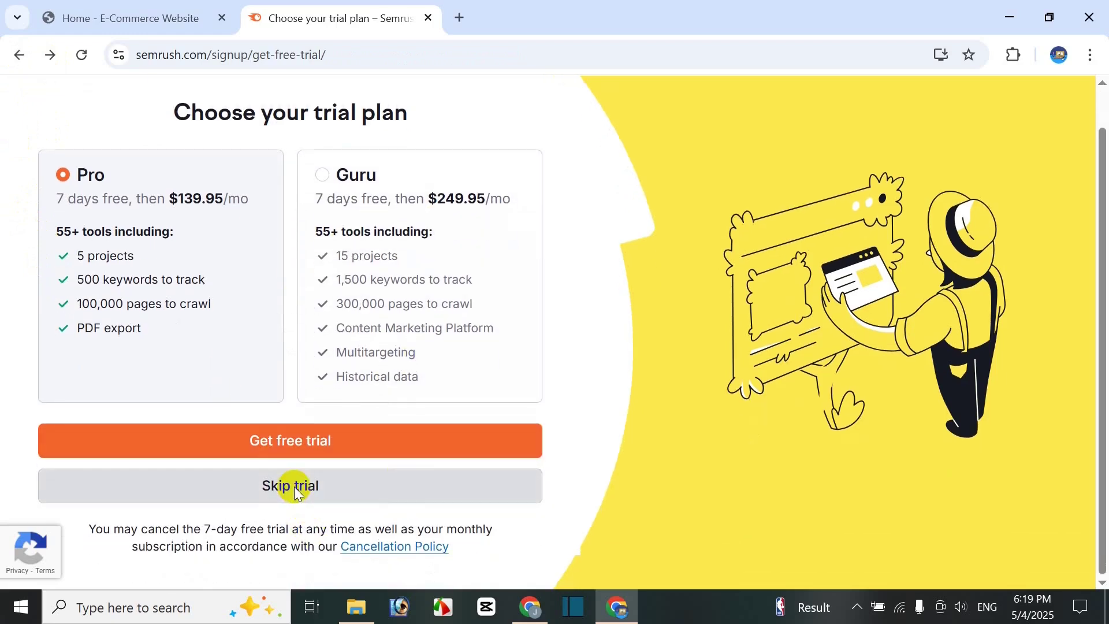
pyautogui.click(295, 488)
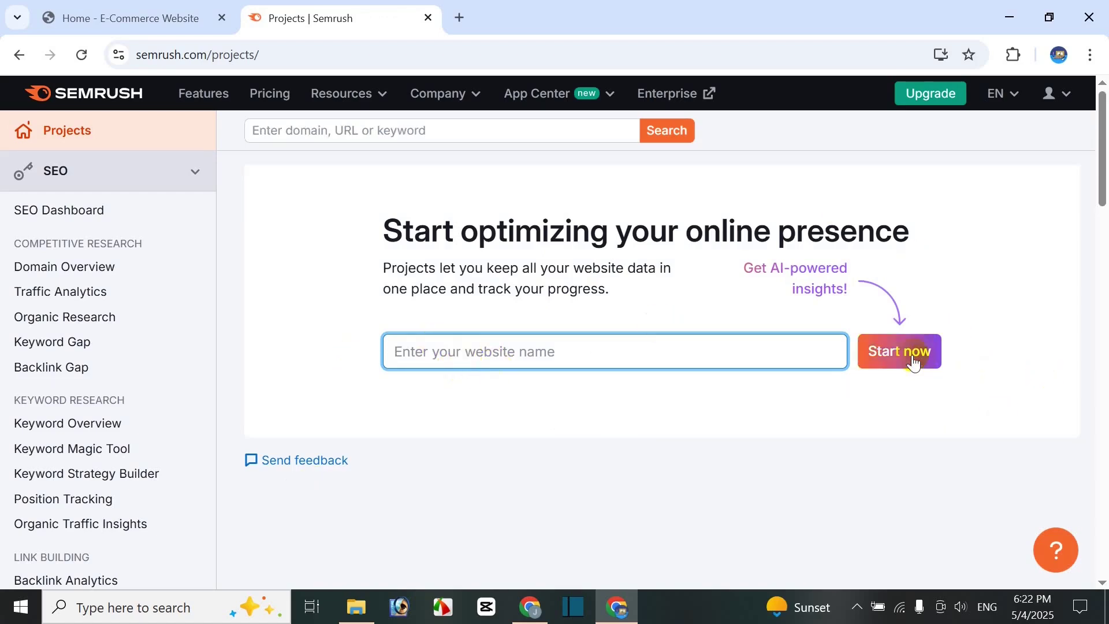
# - Copy the e-commerce website's address and start a project for jasimonline.com
pyautogui.click(179, 12)
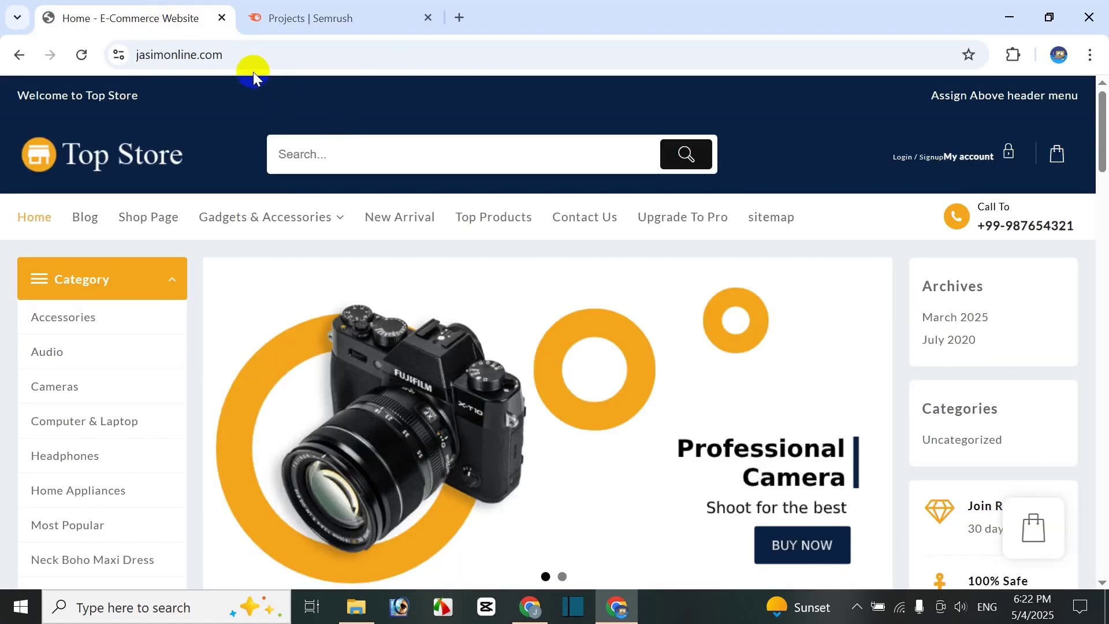
pyautogui.click(159, 47)
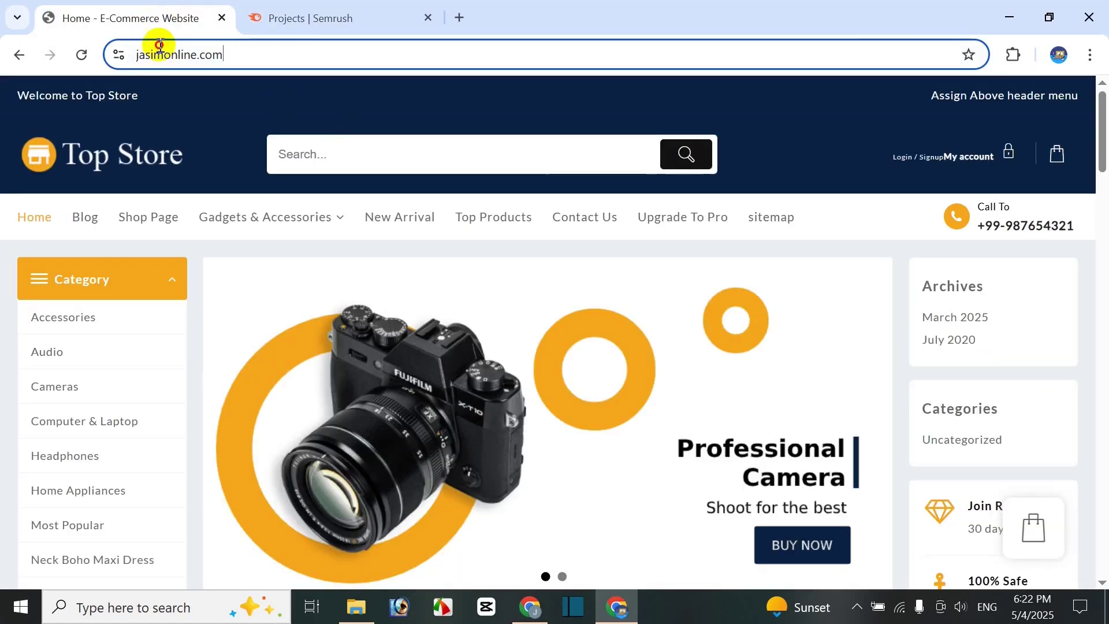
pyautogui.click(354, 23)
pyautogui.write('https://jasimonline.com/')
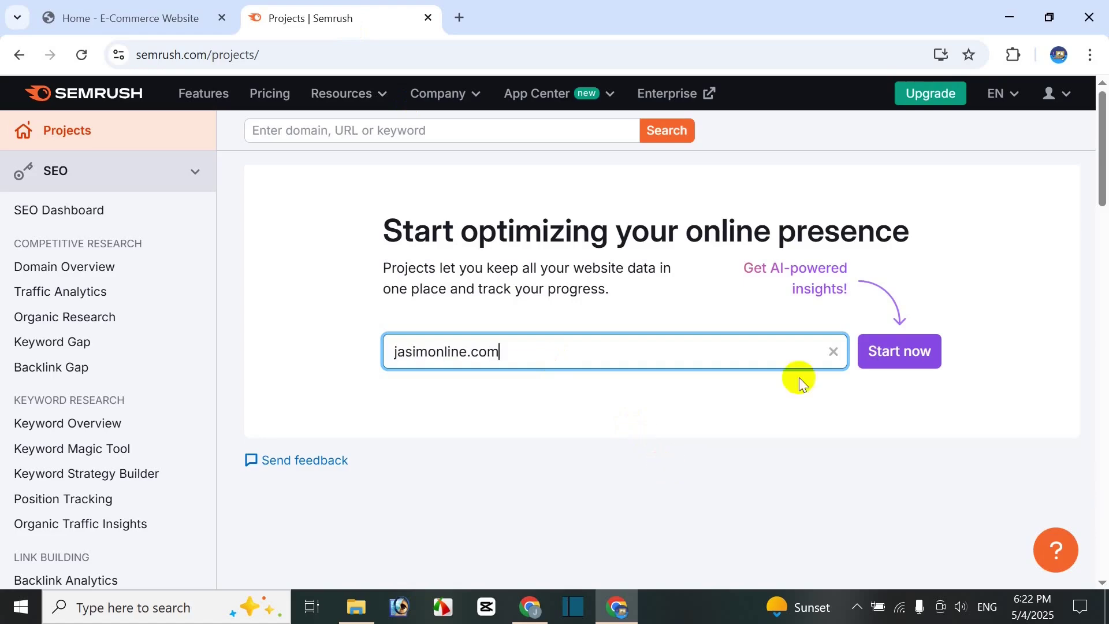
pyautogui.click(909, 363)
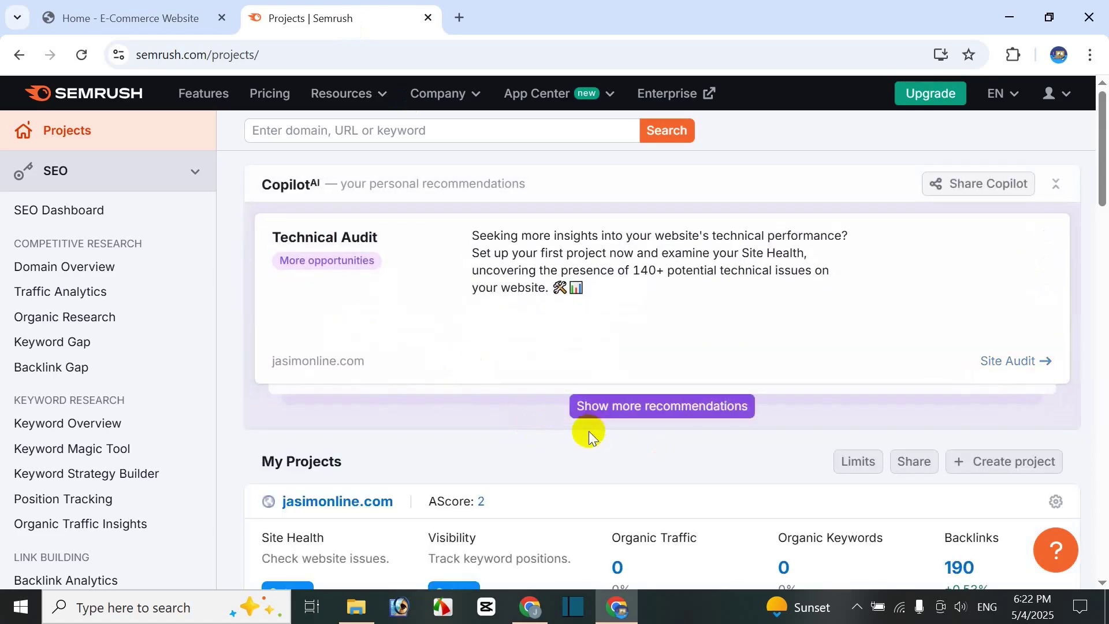
# - Look over the Copilot recommendations, the jasimonline.com project metrics and the domain monitoring section
pyautogui.scroll(-2, 588, 432)
pyautogui.scroll(-1, 588, 432)
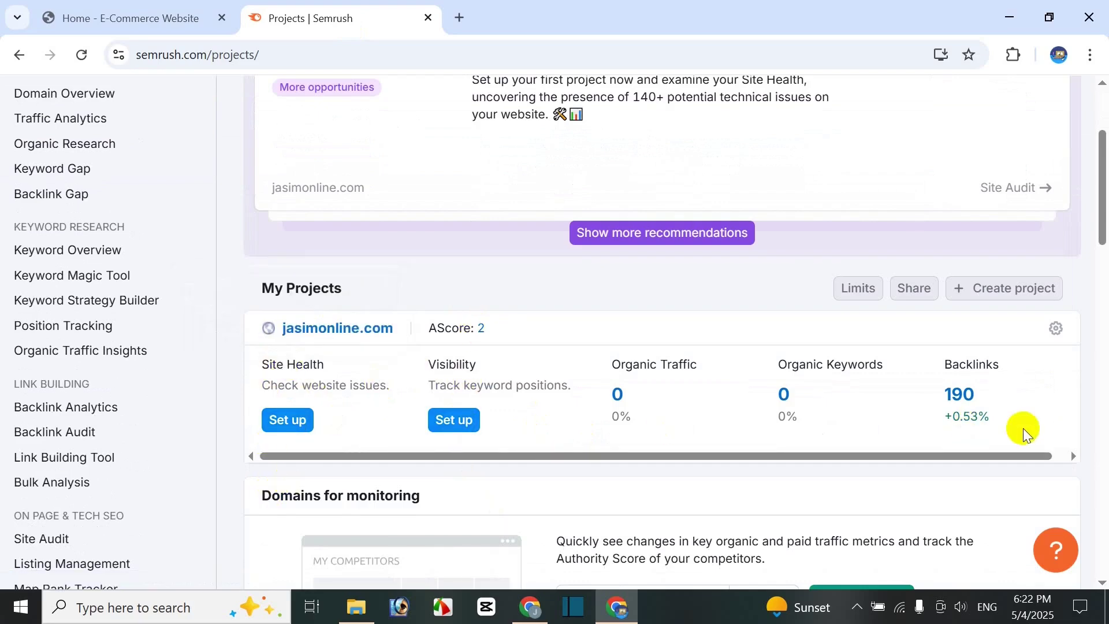
pyautogui.scroll(-3, 722, 414)
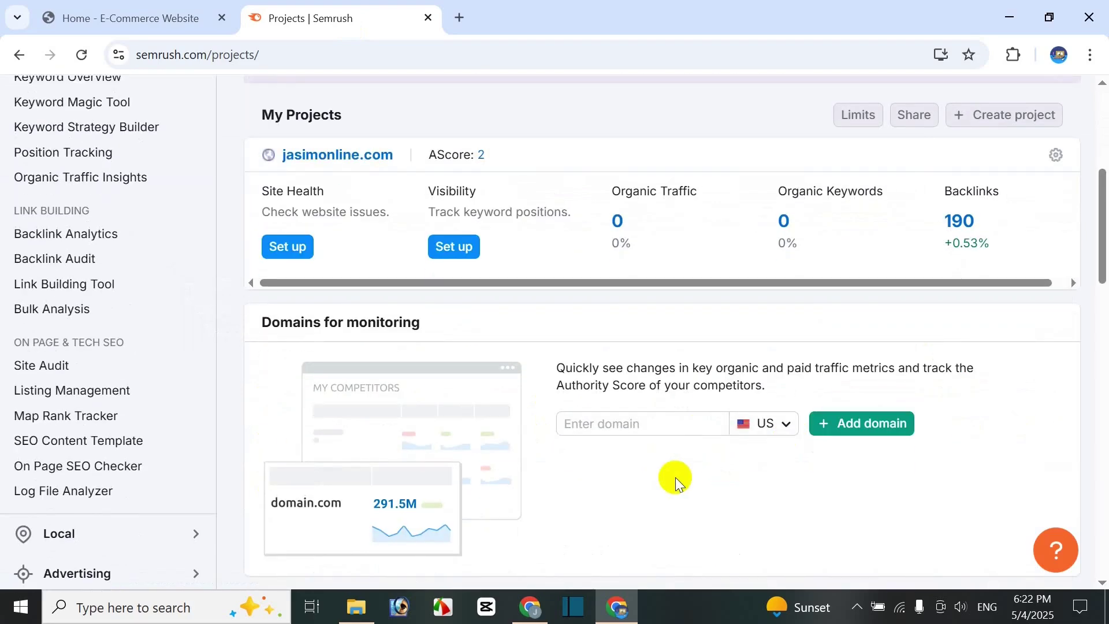
pyautogui.scroll(3, 658, 411)
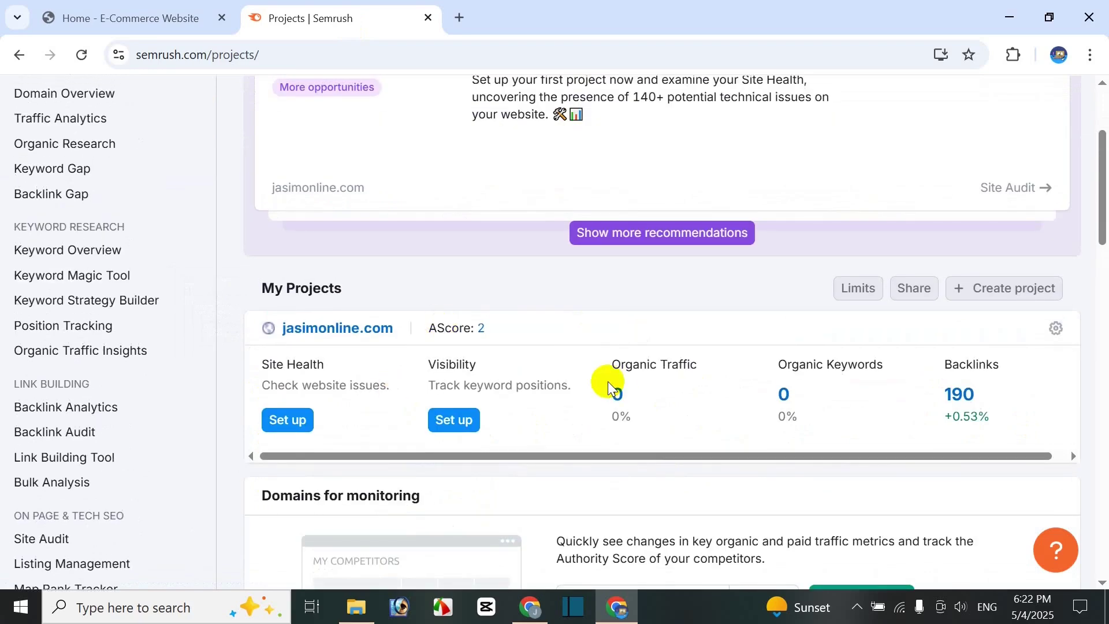
pyautogui.scroll(3, 608, 381)
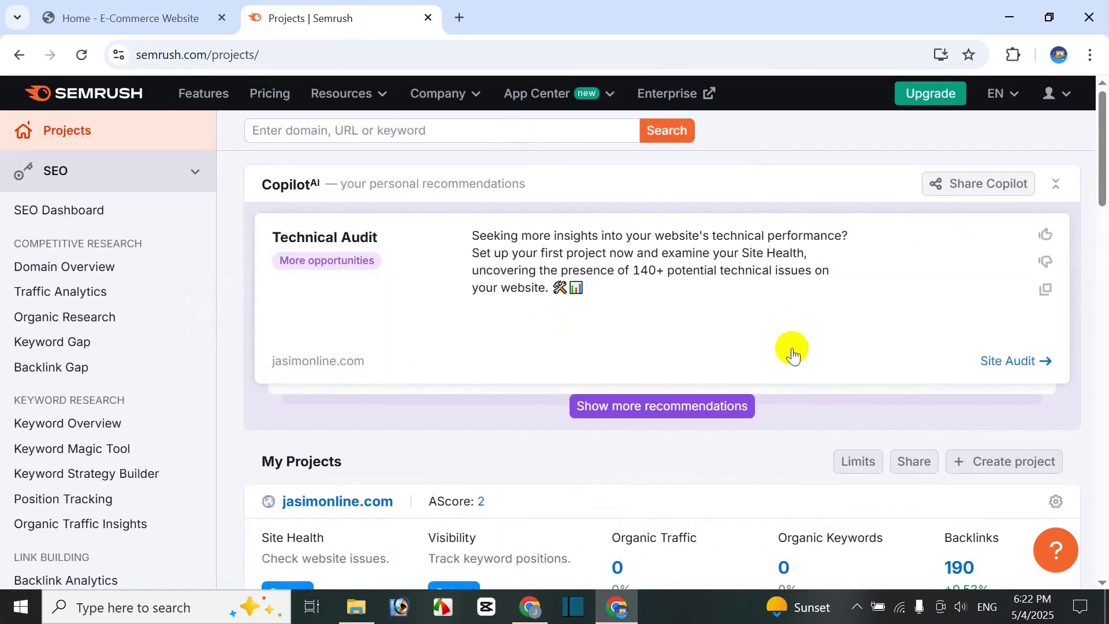
# - Delete the jasimonline.com project, entering the confirmation code requested for the deletion
pyautogui.scroll(-3, 798, 347)
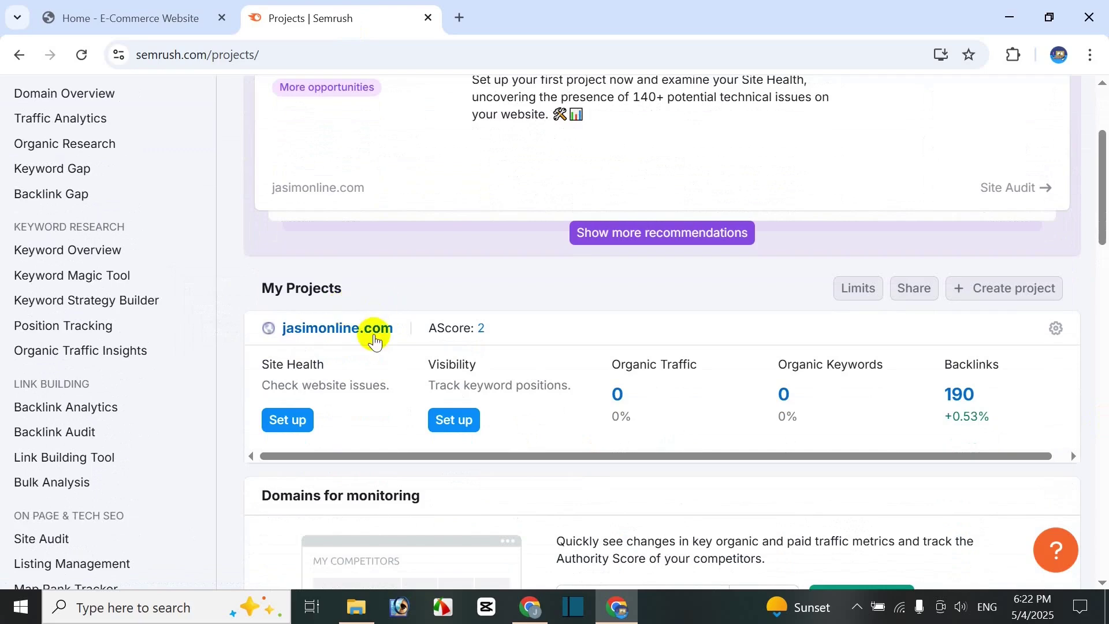
pyautogui.click(1057, 330)
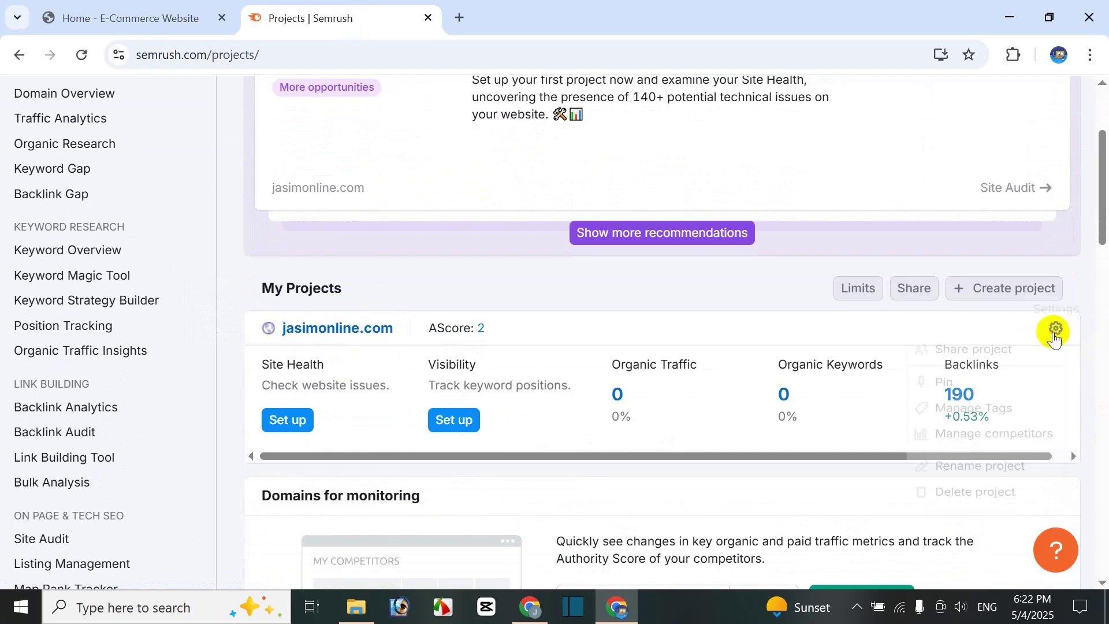
pyautogui.scroll(-2, 1035, 392)
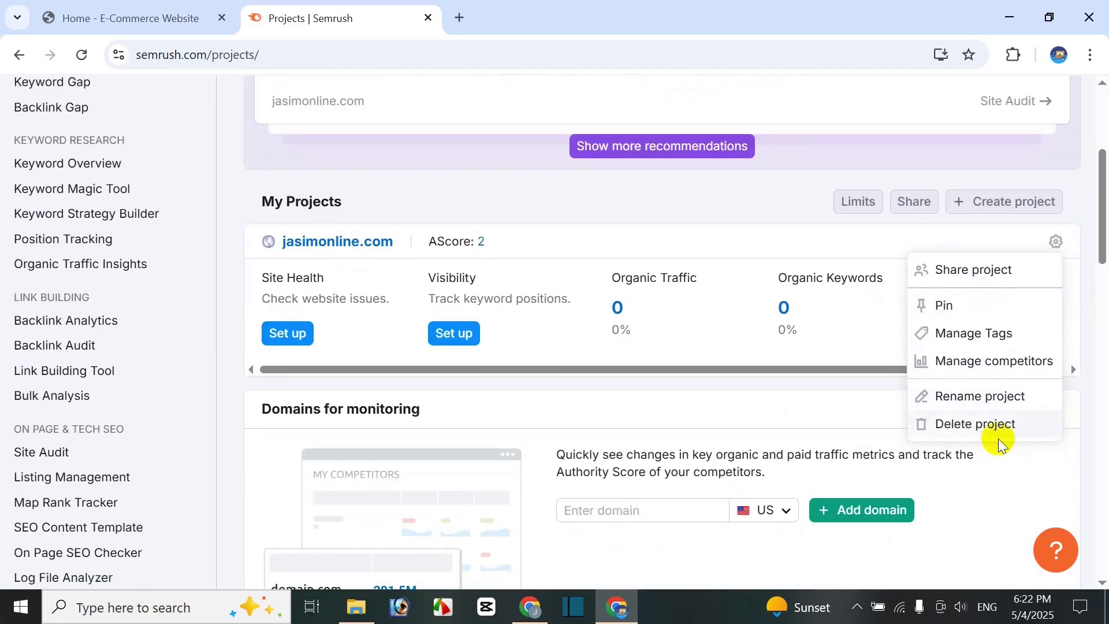
pyautogui.click(983, 426)
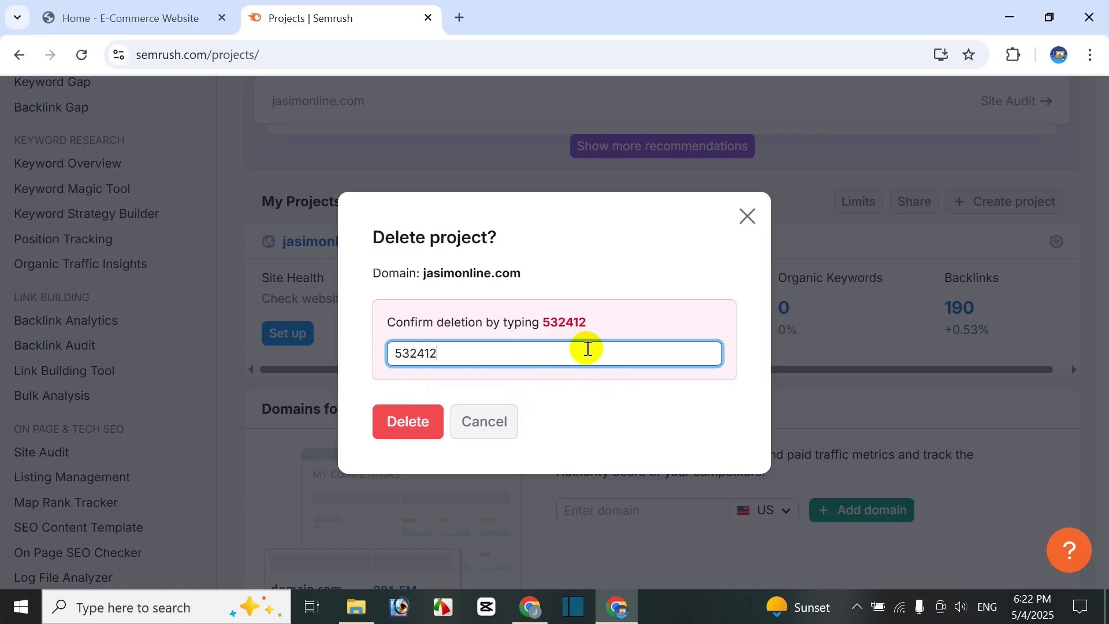
pyautogui.click(413, 422)
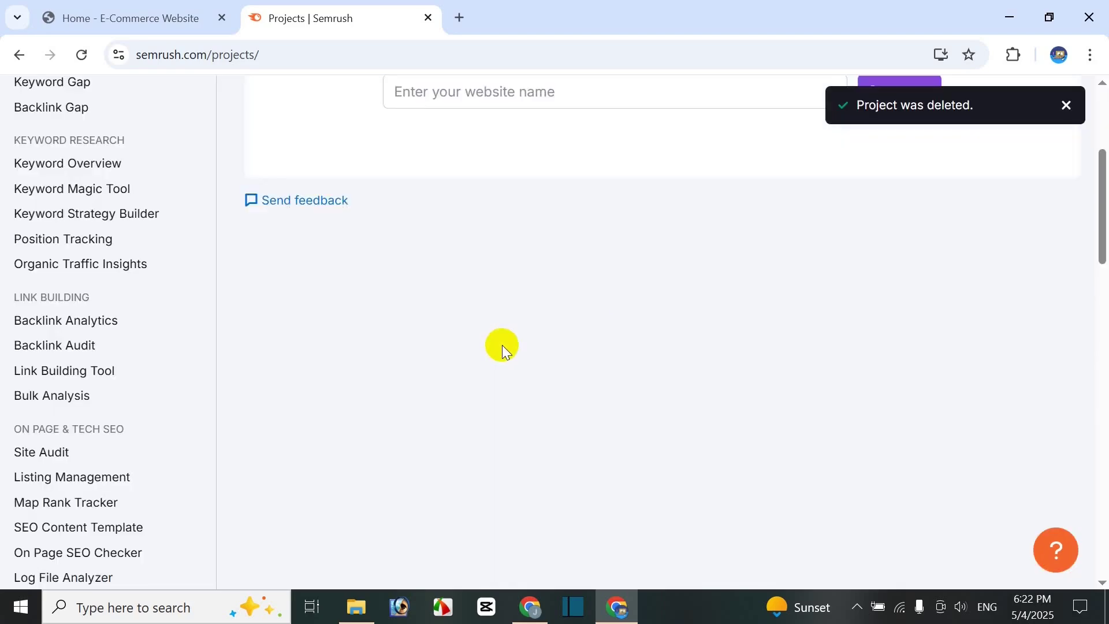
pyautogui.scroll(5, 650, 380)
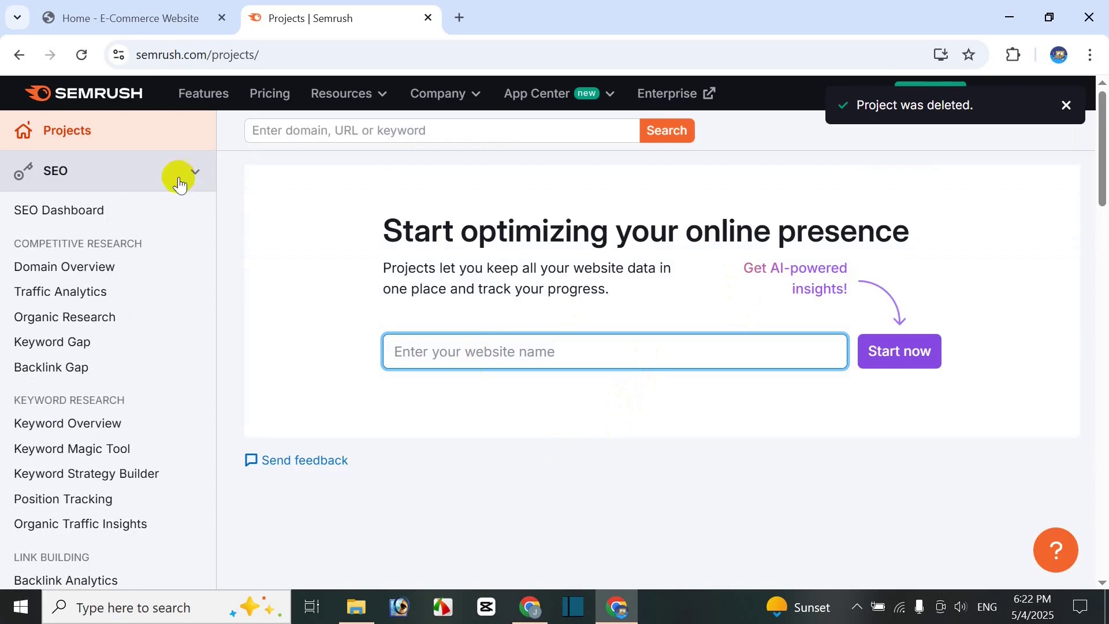
pyautogui.click(68, 215)
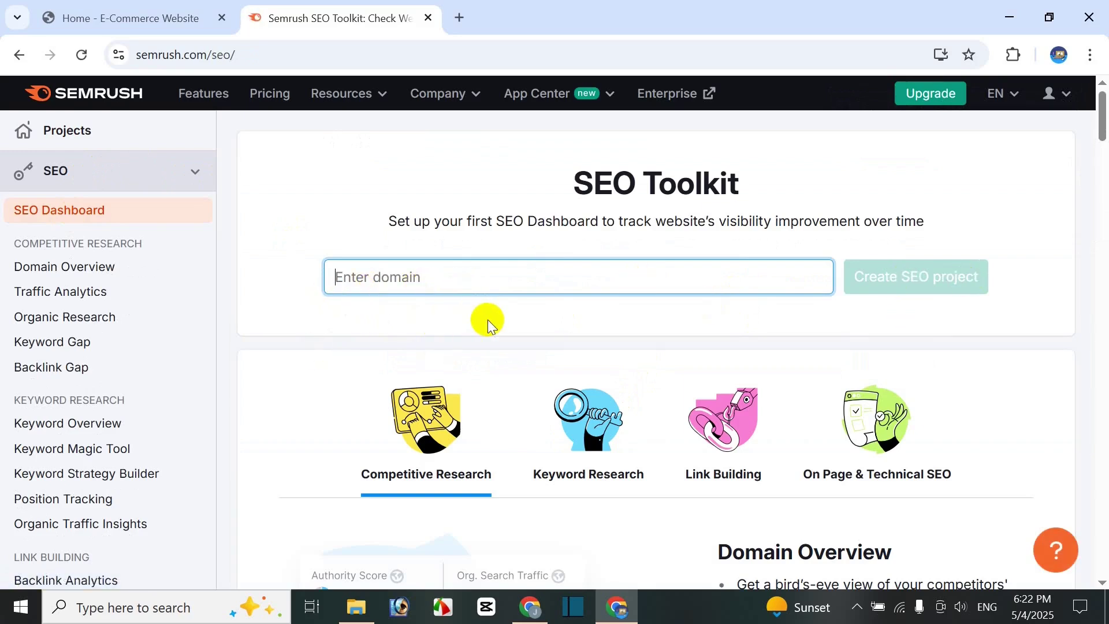
pyautogui.write('https://jasimonline.com/')
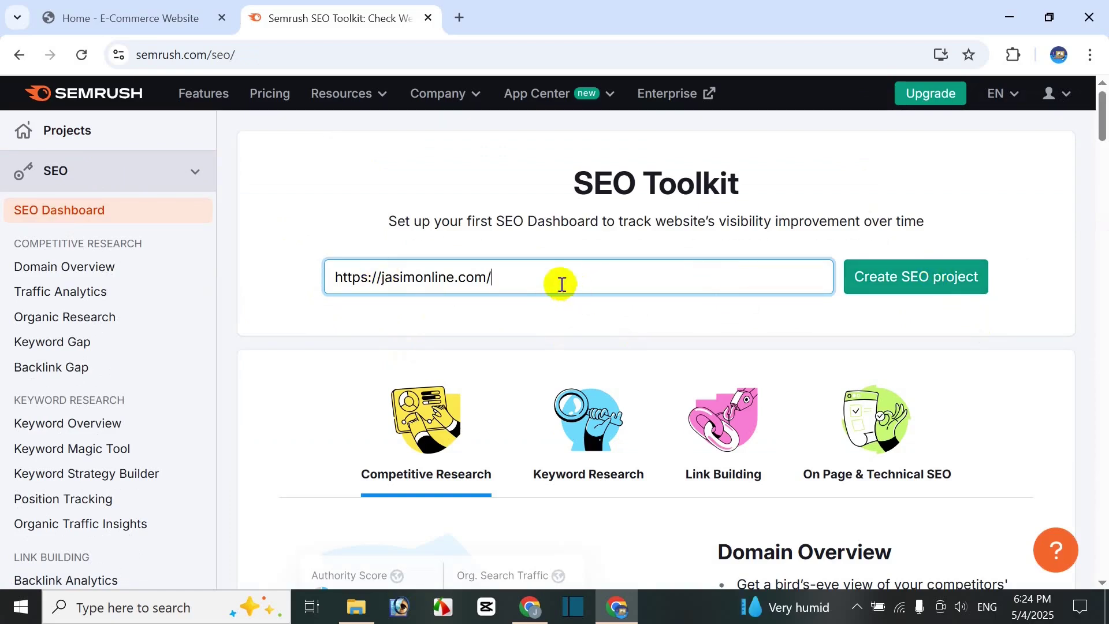
pyautogui.moveTo(563, 283); pyautogui.dragTo(287, 305)
pyautogui.hotkey('ctrl', 'c')
pyautogui.press('BackSpace')
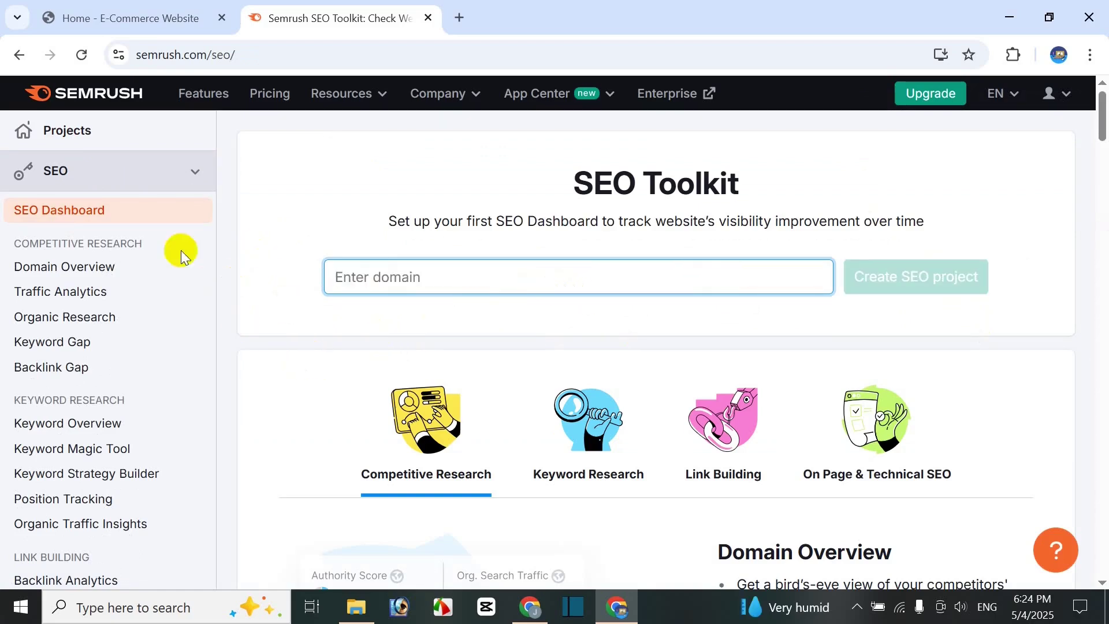
# - Open the Site Audit tool and enter the e-commerce website's full address as the domain to audit
pyautogui.scroll(-5, 86, 387)
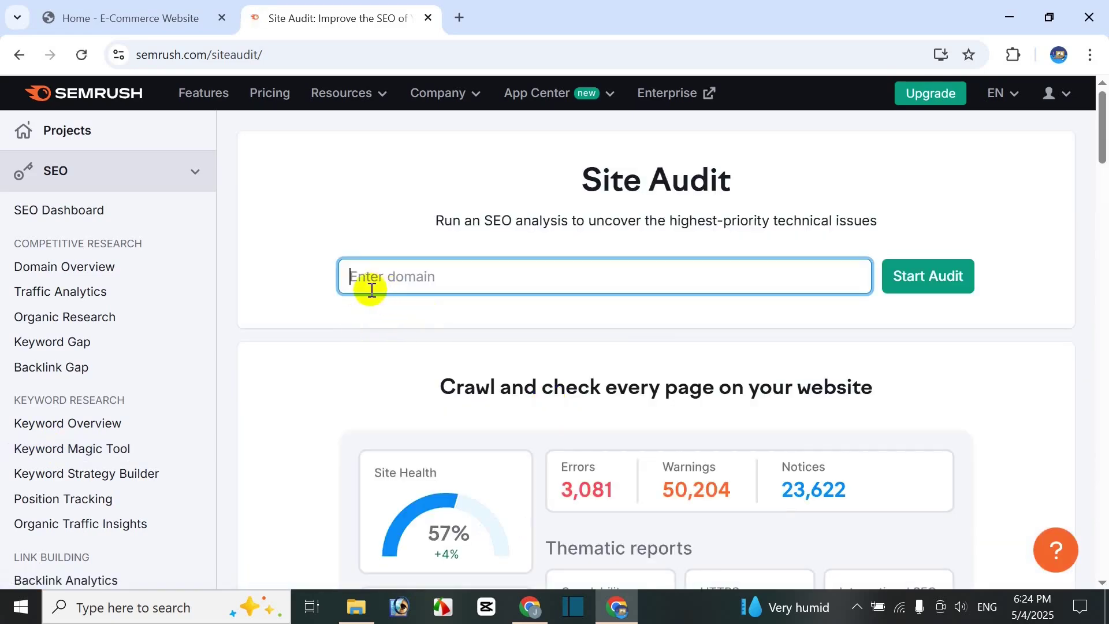
pyautogui.click(168, 17)
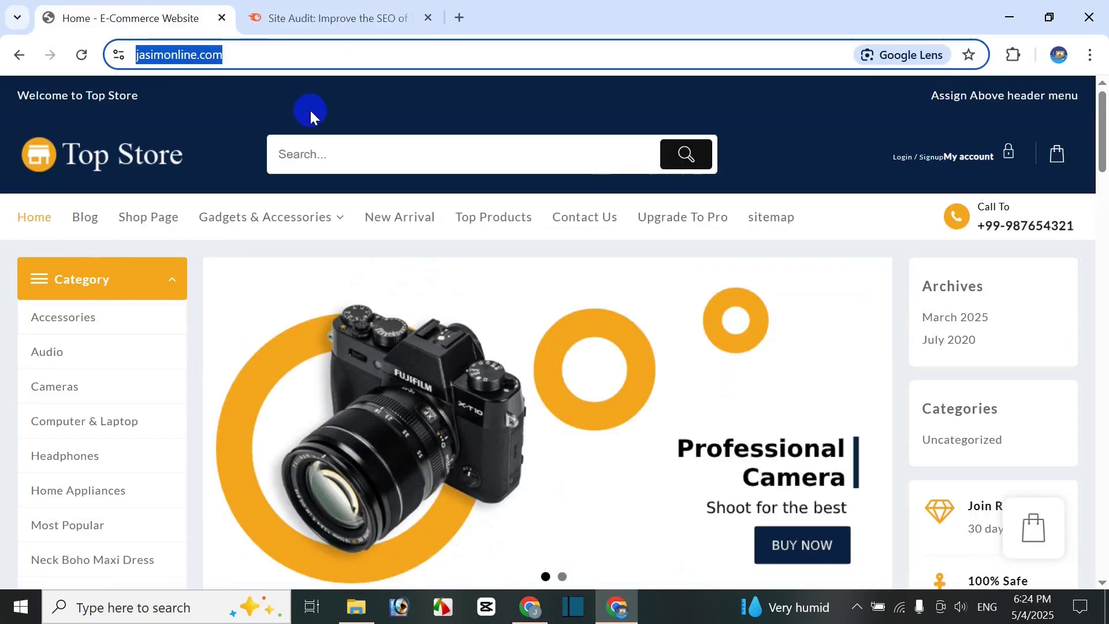
pyautogui.click(310, 17)
pyautogui.hotkey('ctrl', 'v')
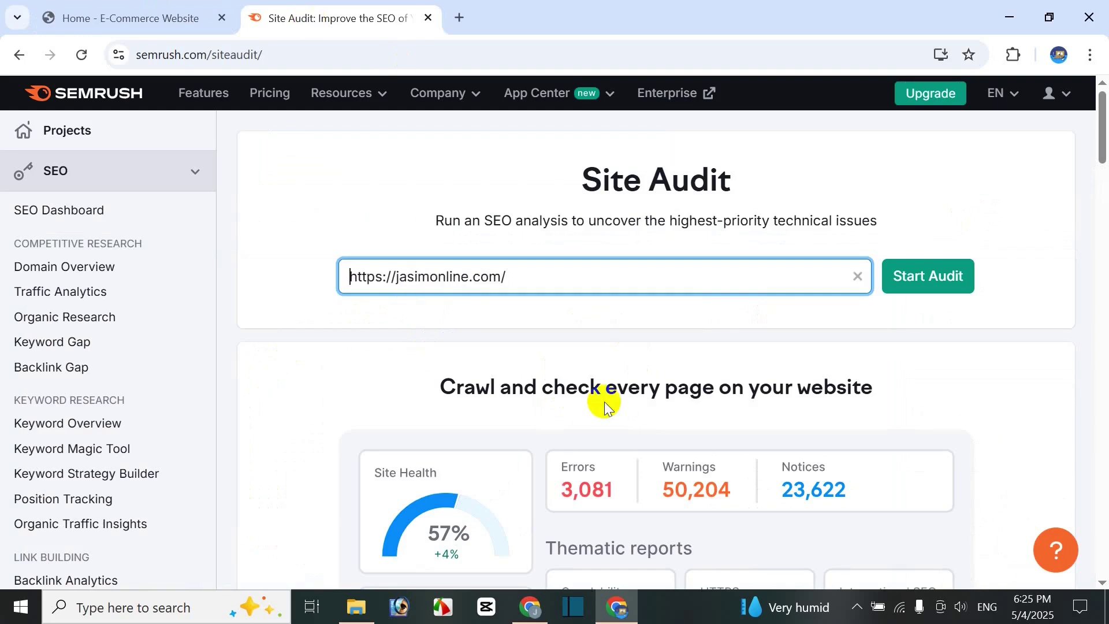
# - Shorten the audit domain to jasimonline.com and open the new audit's general settings
pyautogui.press('Delete')
pyautogui.press('Delete')
pyautogui.press('Delete')
pyautogui.press('Delete')
pyautogui.press('Delete')
pyautogui.press('Delete')
pyautogui.press('Delete')
pyautogui.press('Delete')
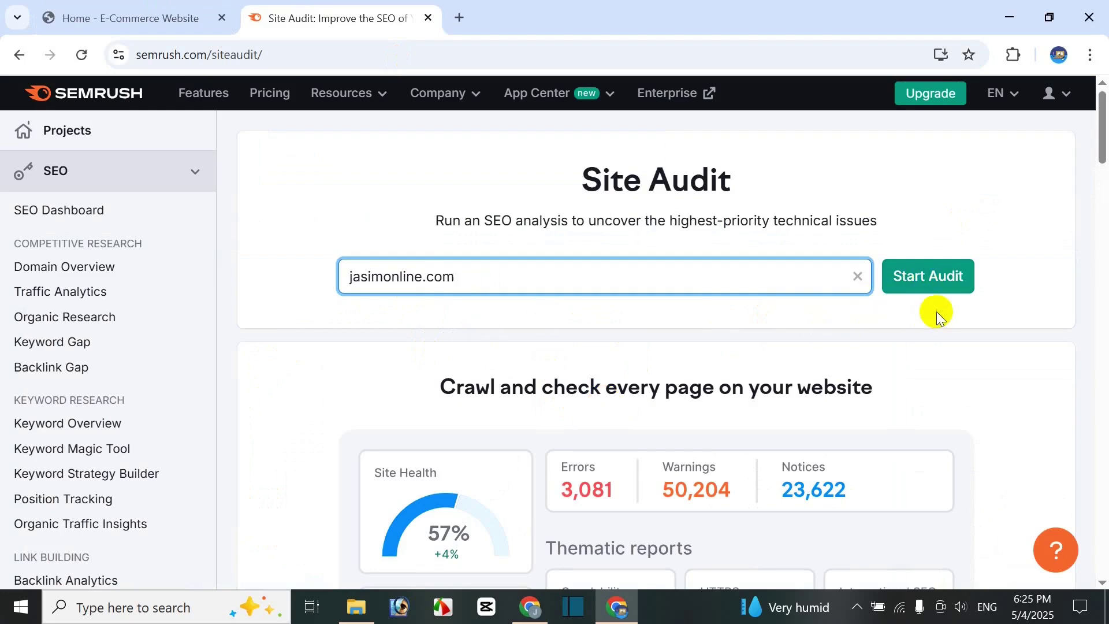
pyautogui.click(930, 280)
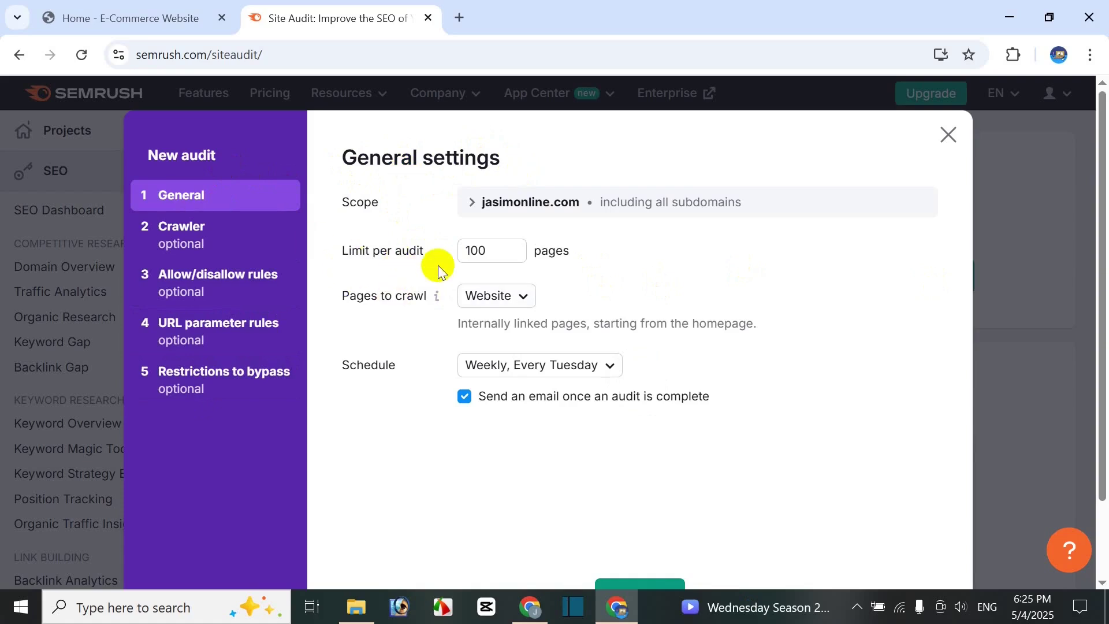
# - Try audit limits of 200 and 500 pages and return the limit to 100 pages
pyautogui.click(498, 253)
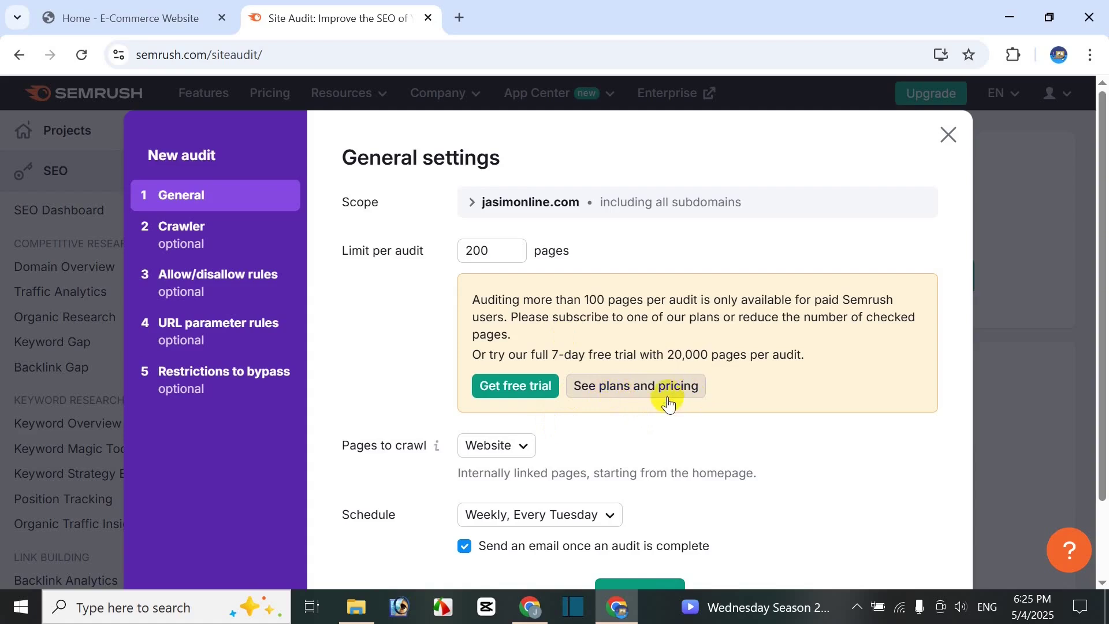
pyautogui.click(505, 253)
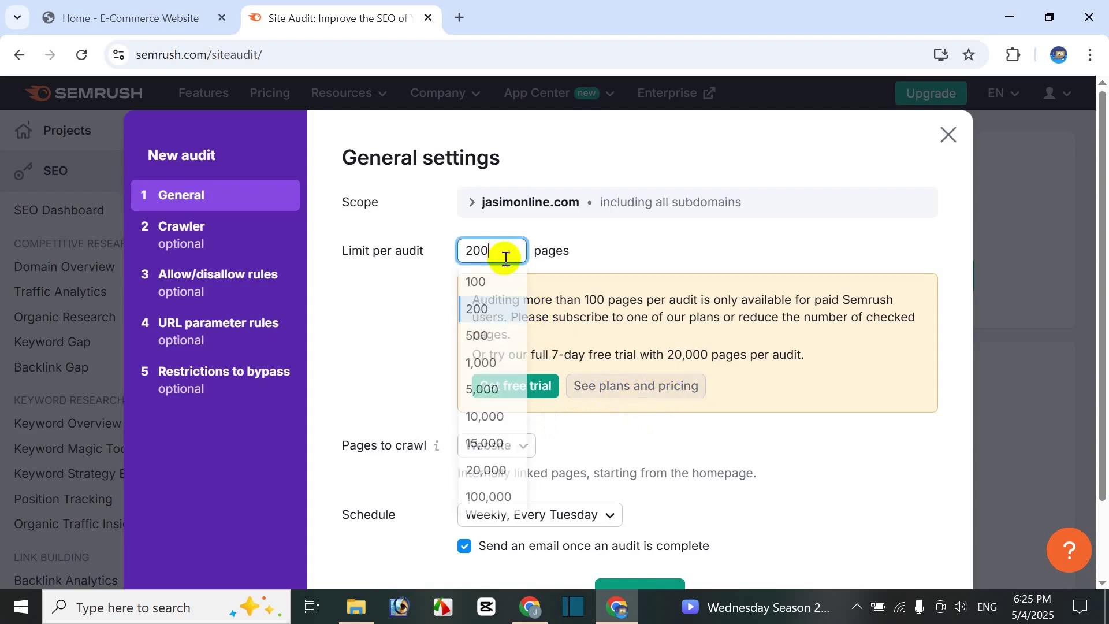
pyautogui.click(492, 342)
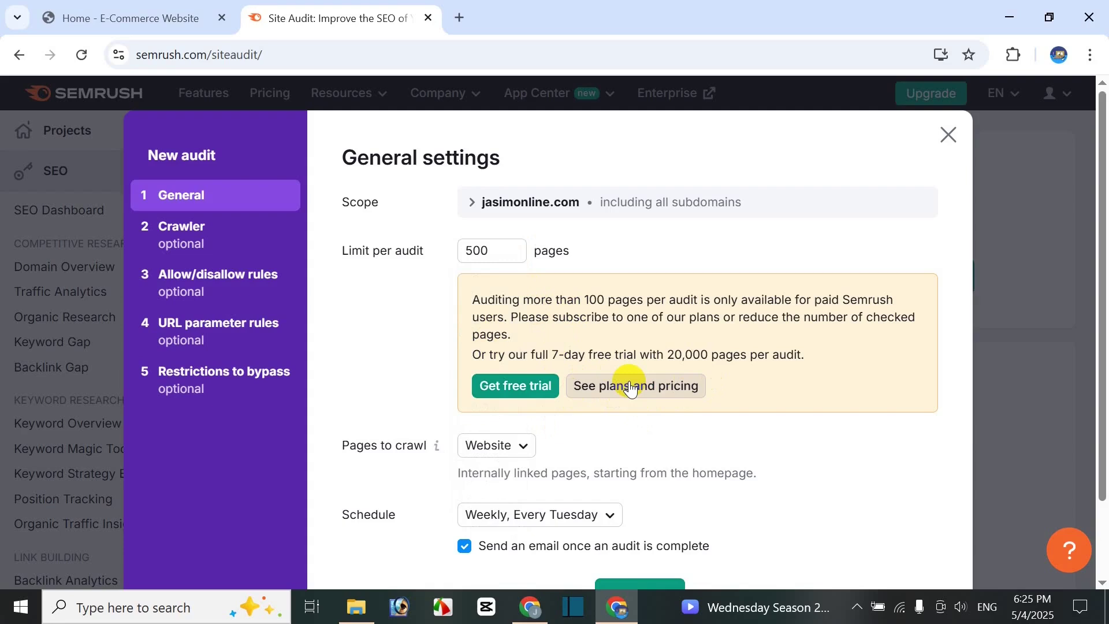
pyautogui.click(495, 249)
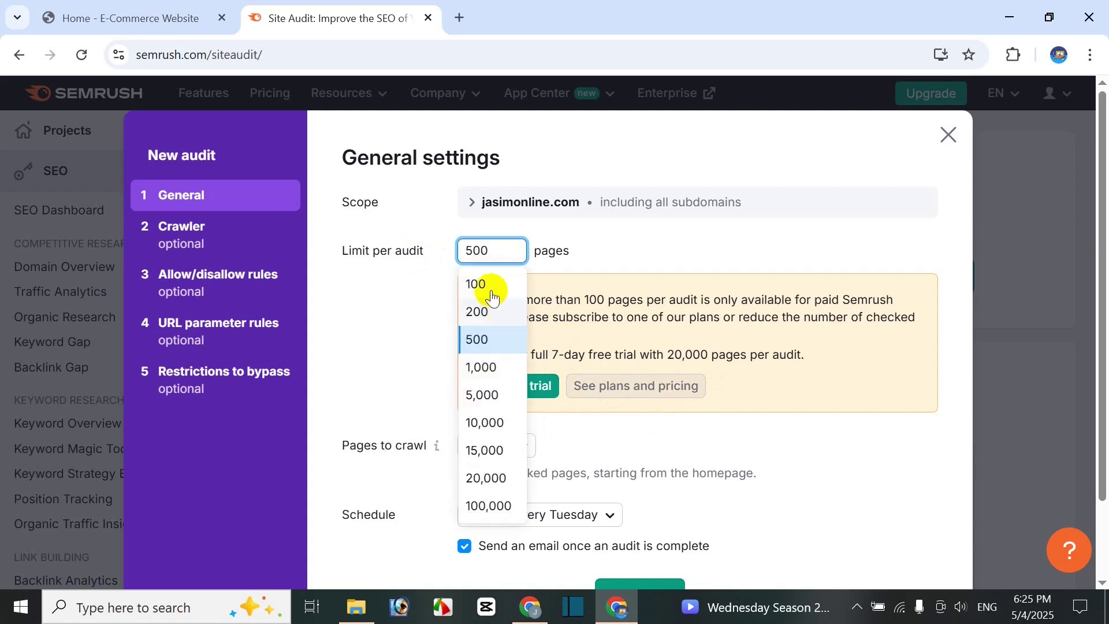
pyautogui.click(475, 286)
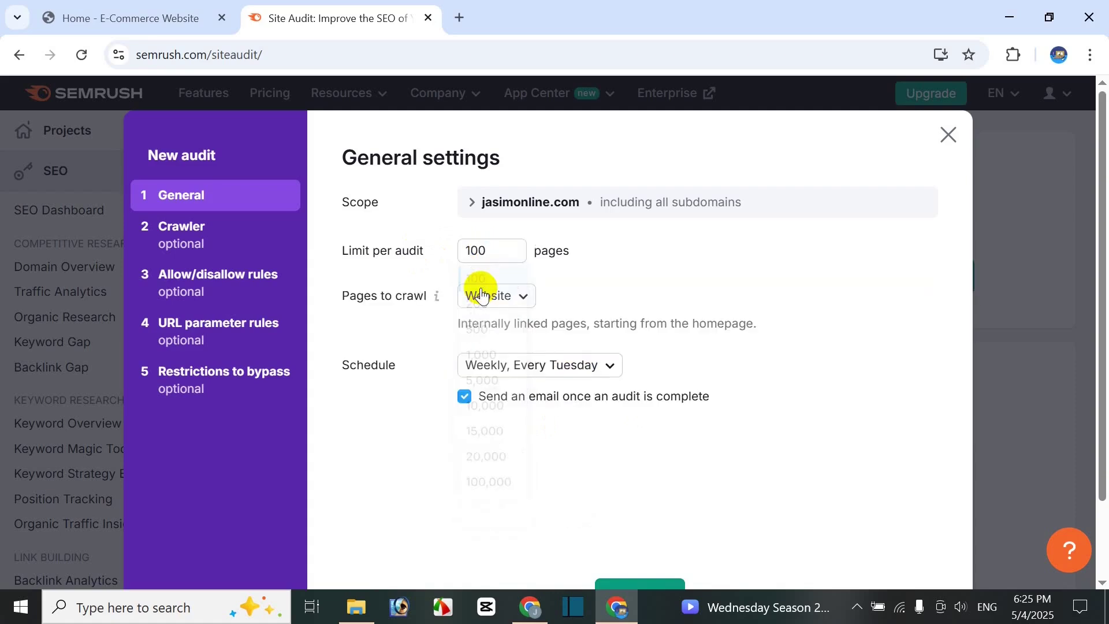
pyautogui.click(499, 254)
pyautogui.click(484, 307)
pyautogui.click(493, 255)
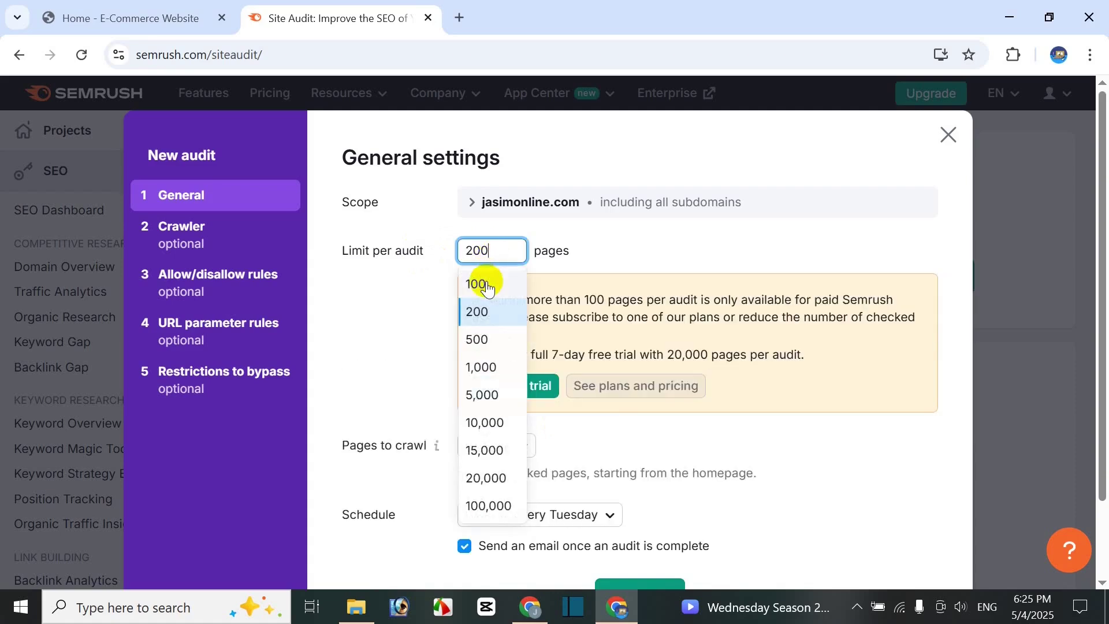
pyautogui.click(487, 285)
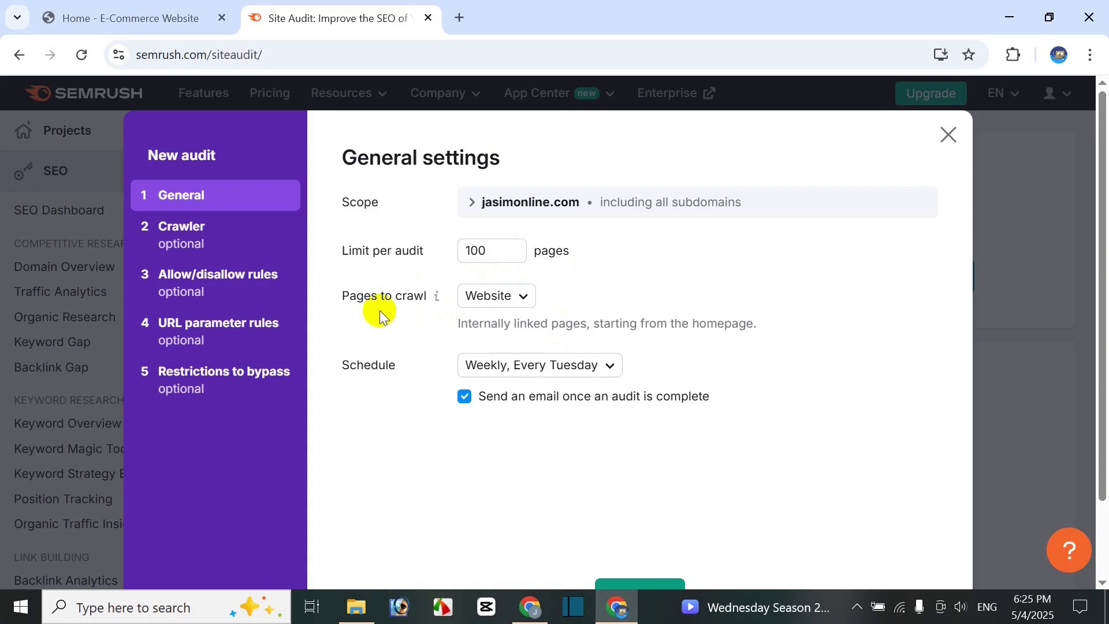
# - Choose Website as the source of pages to crawl and look through the audit schedule options without changing the schedule
pyautogui.click(520, 298)
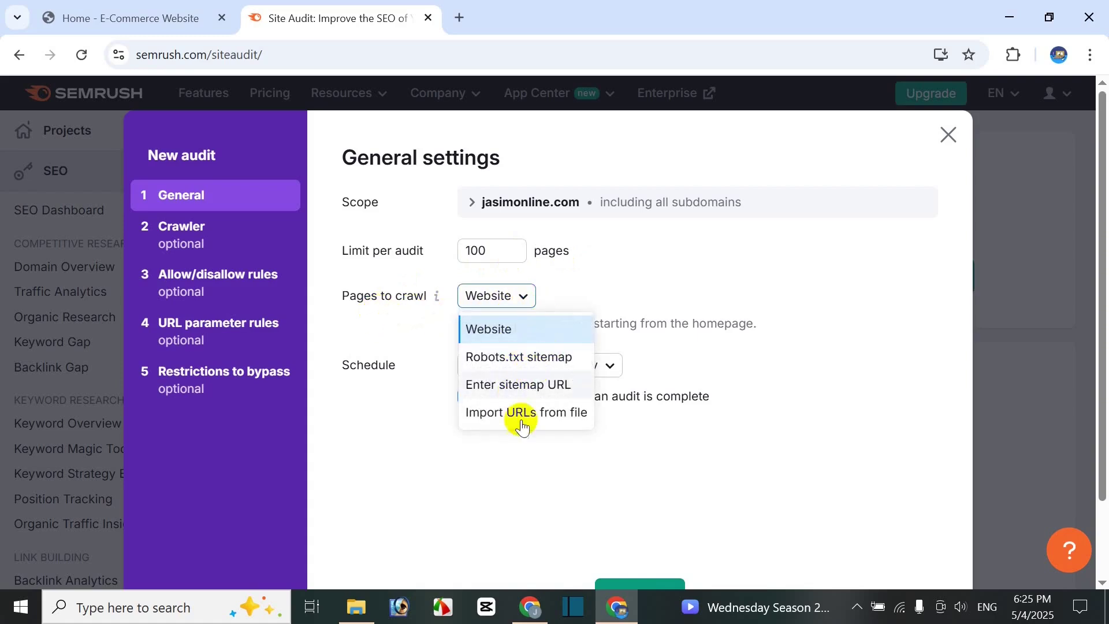
pyautogui.click(502, 330)
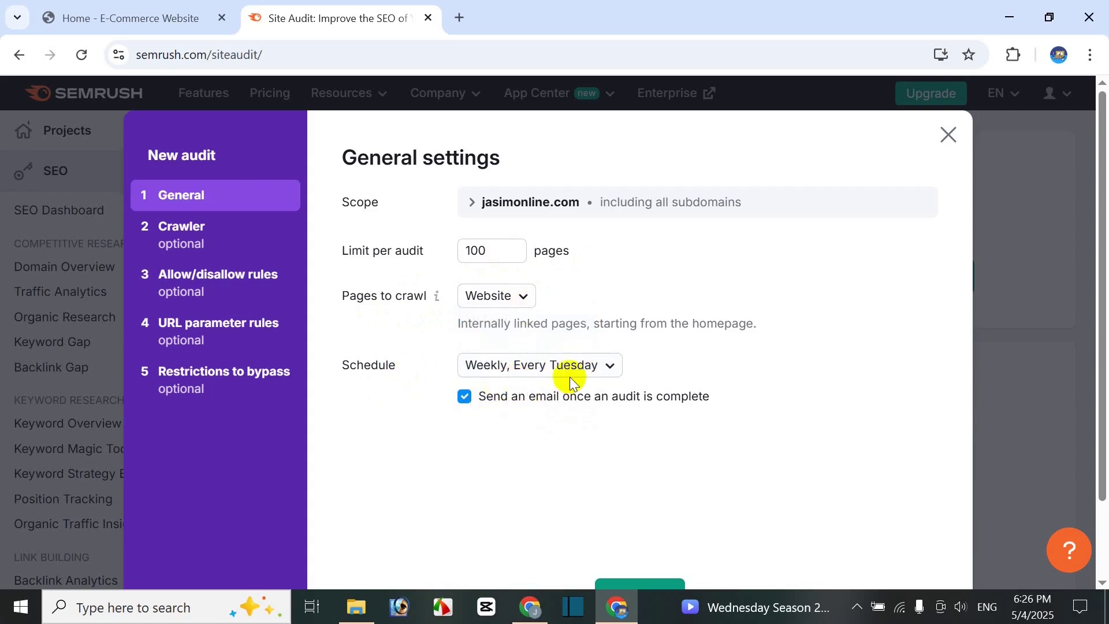
pyautogui.click(607, 379)
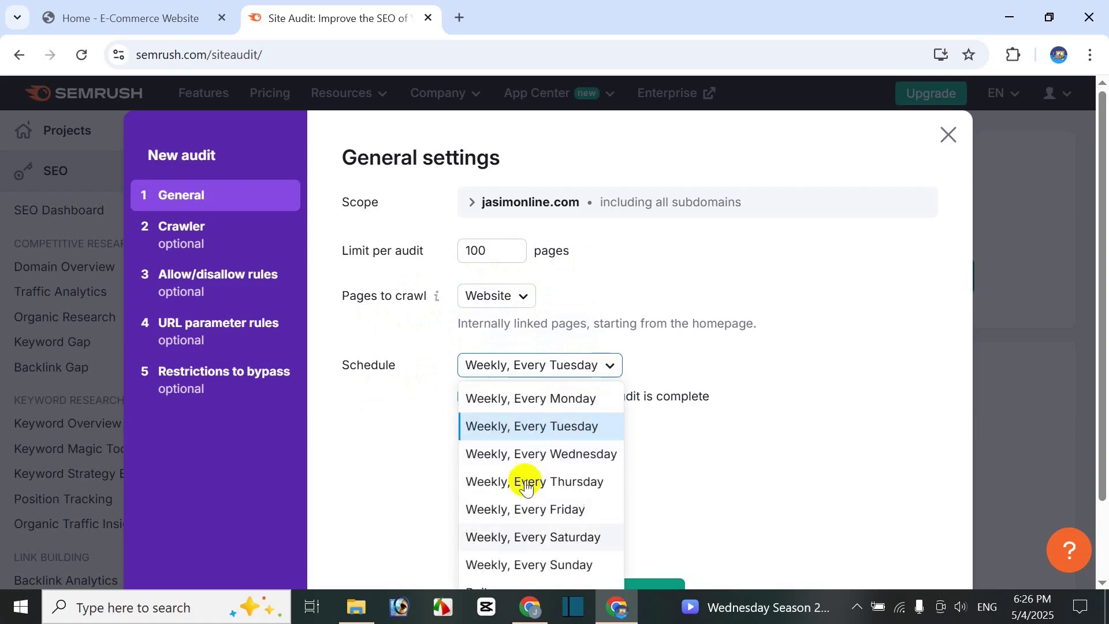
pyautogui.click(539, 364)
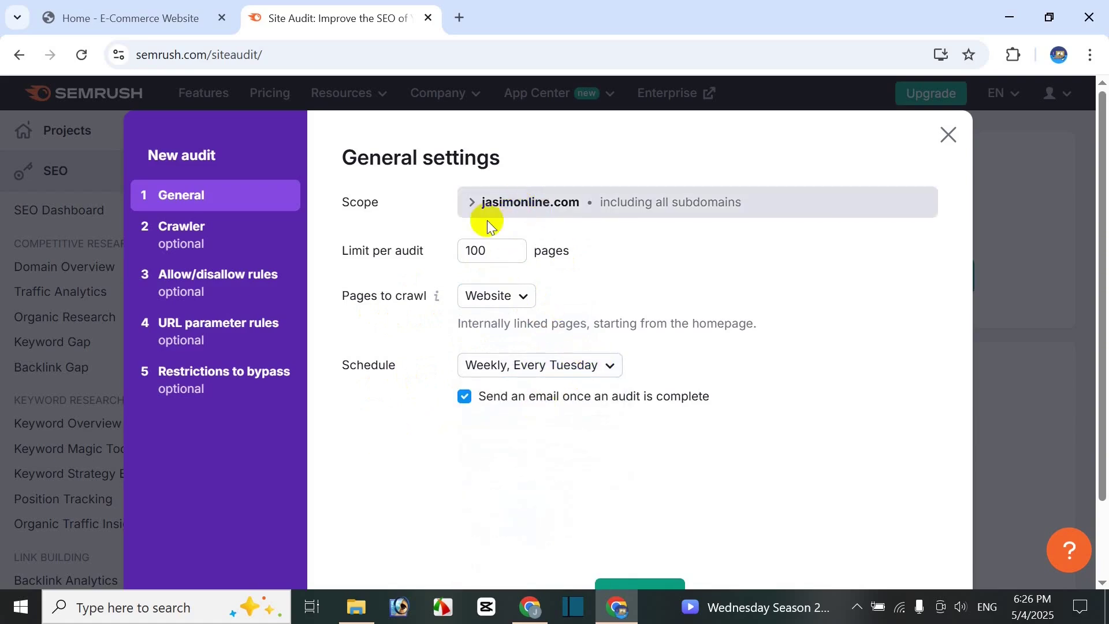
# - Check over the general settings and start the audit of jasimonline.com
pyautogui.scroll(-2, 640, 399)
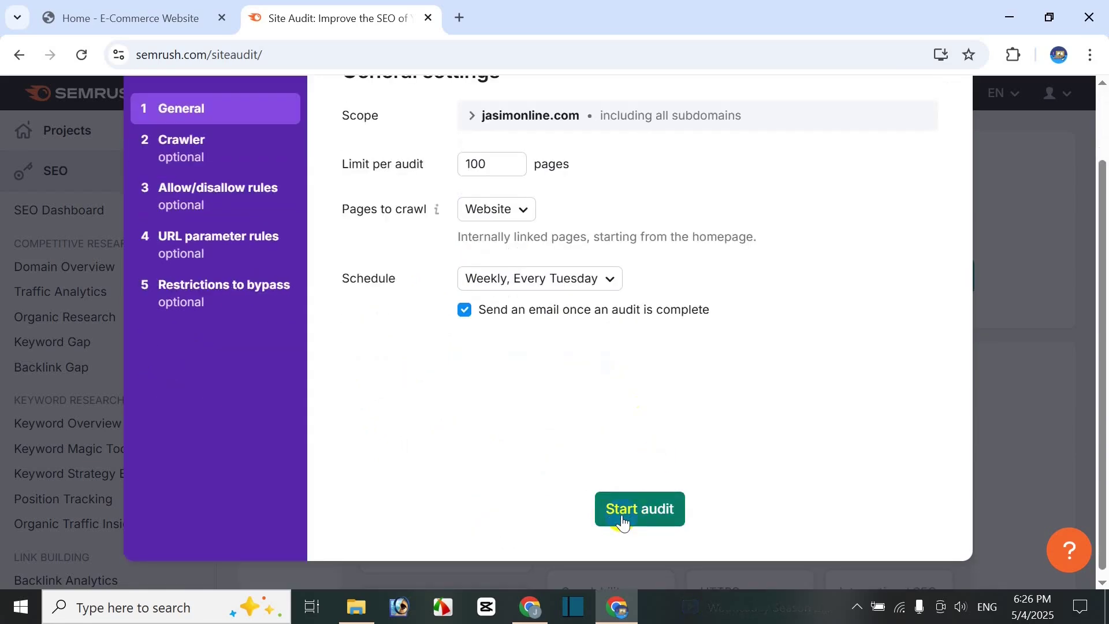
pyautogui.scroll(2, 607, 347)
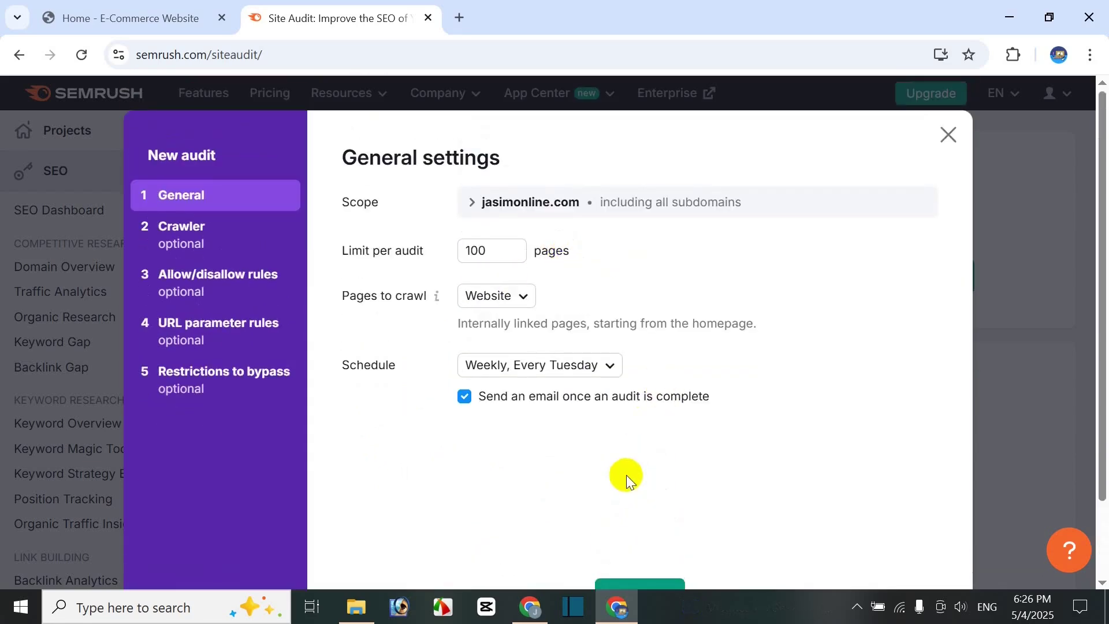
pyautogui.scroll(-2, 601, 433)
pyautogui.click(639, 510)
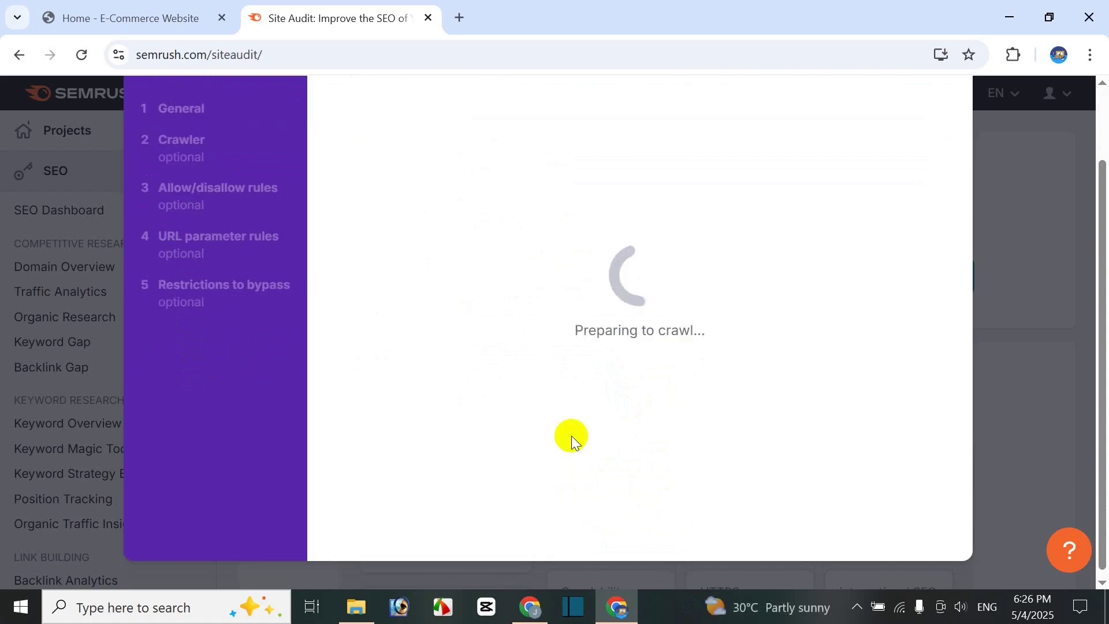
pyautogui.scroll(2, 572, 442)
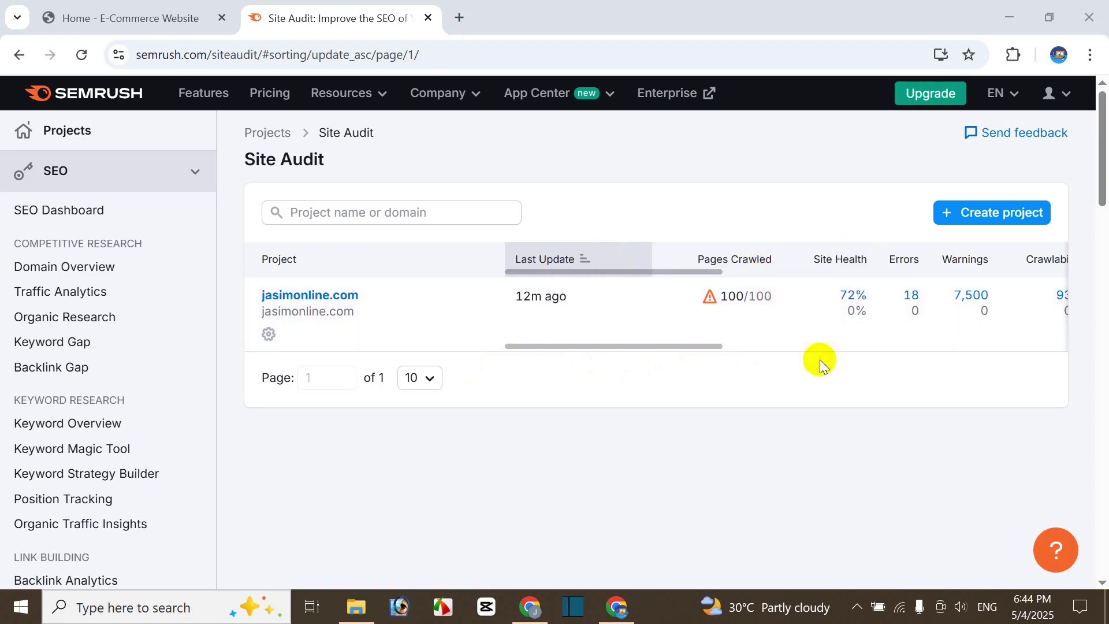
# - Examine the jasimonline.com audit metrics across the Site Audit project table, including site health, errors, warnings and crawlability
pyautogui.click(704, 347)
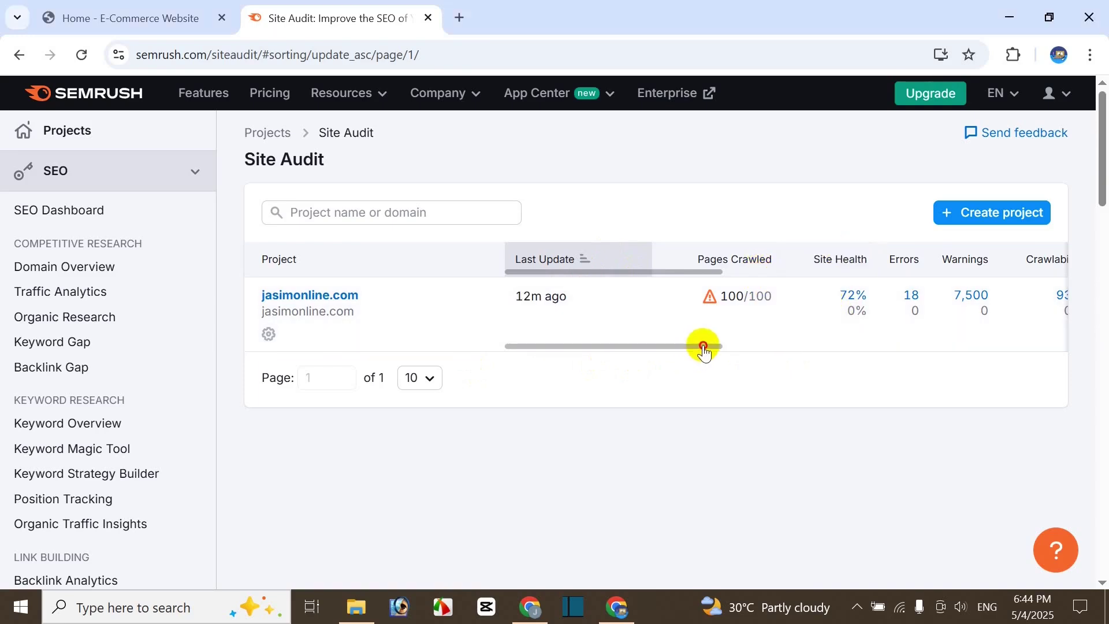
pyautogui.moveTo(704, 346); pyautogui.dragTo(752, 349)
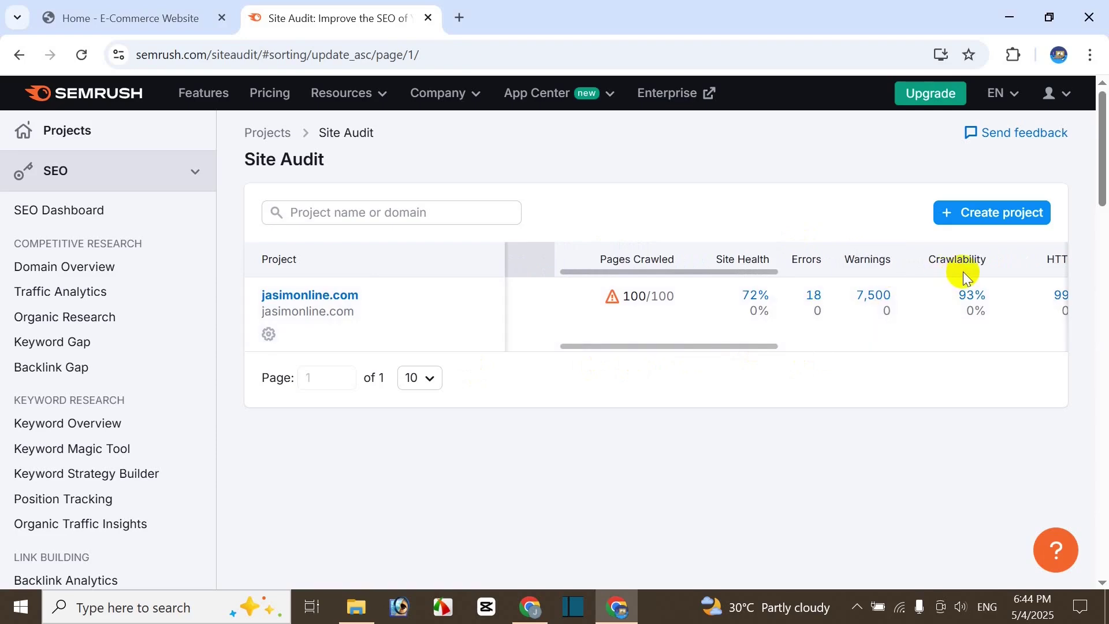
pyautogui.moveTo(757, 347)
pyautogui.mouseDown()
pyautogui.moveTo(1064, 345)
pyautogui.moveTo(517, 341)
pyautogui.mouseUp()
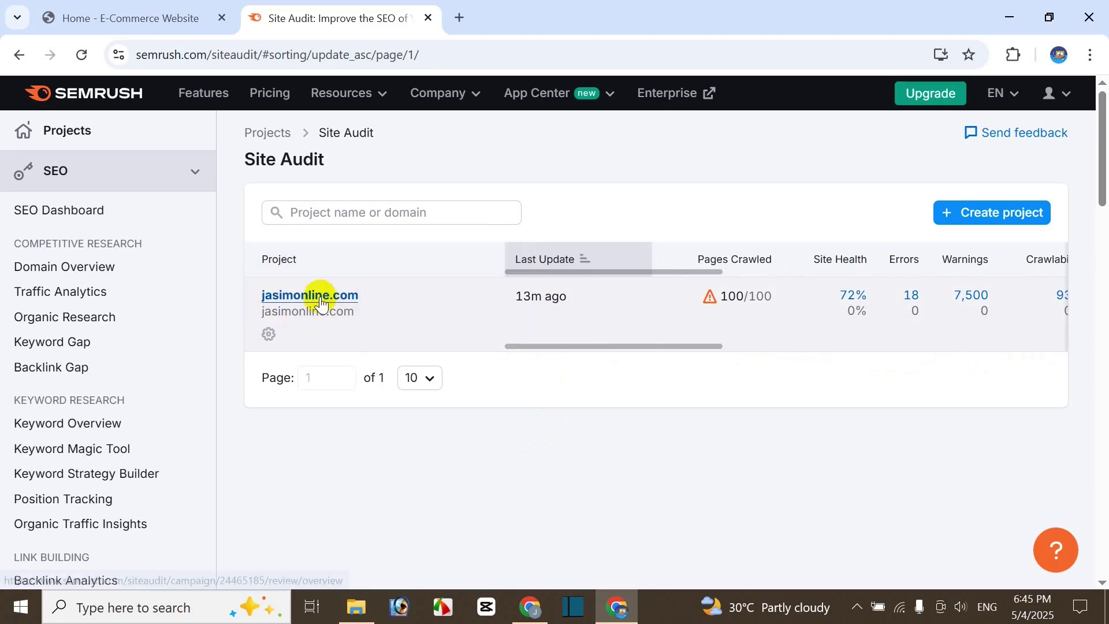
# - Open the jasimonline.com audit overview and look through the site industry benchmarks for Site Health without changing the Top-10% websites comparison
pyautogui.click(321, 296)
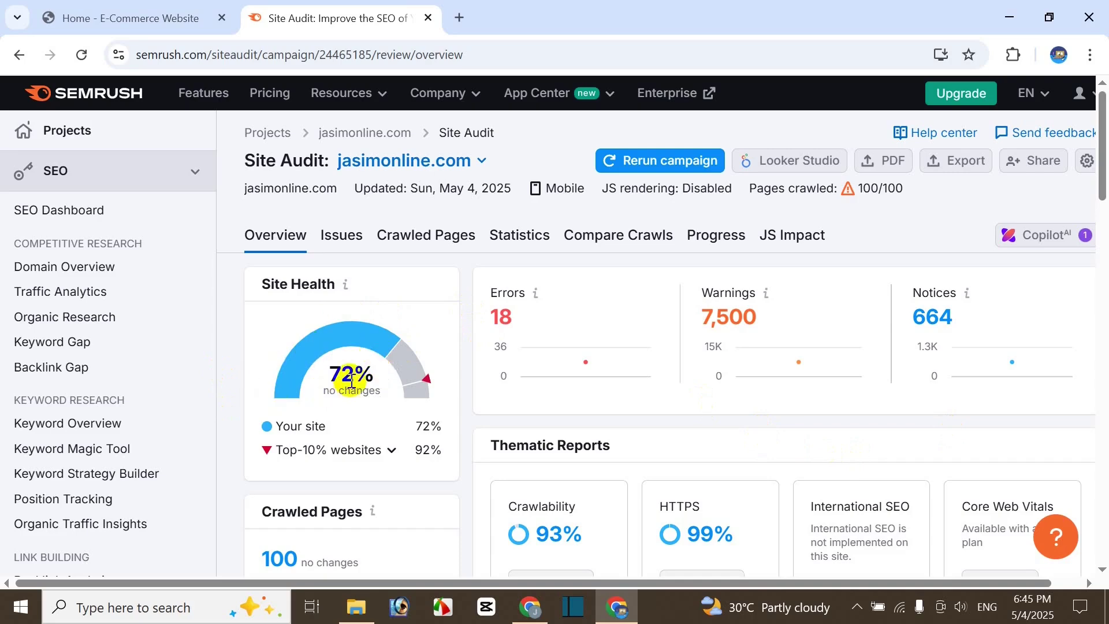
pyautogui.scroll(-1, 253, 332)
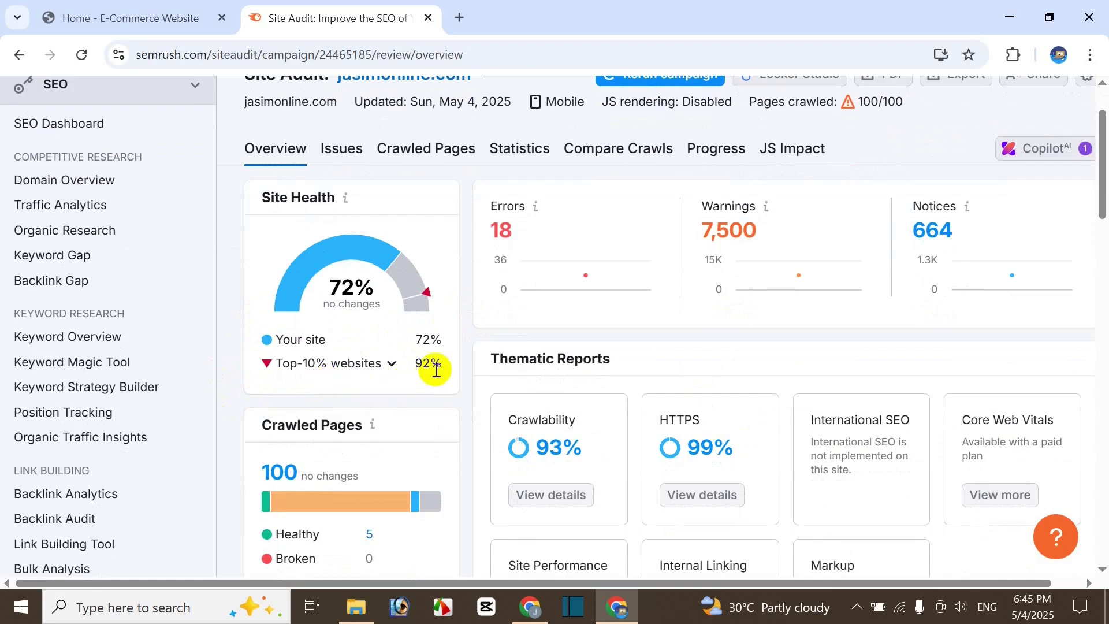
pyautogui.click(390, 364)
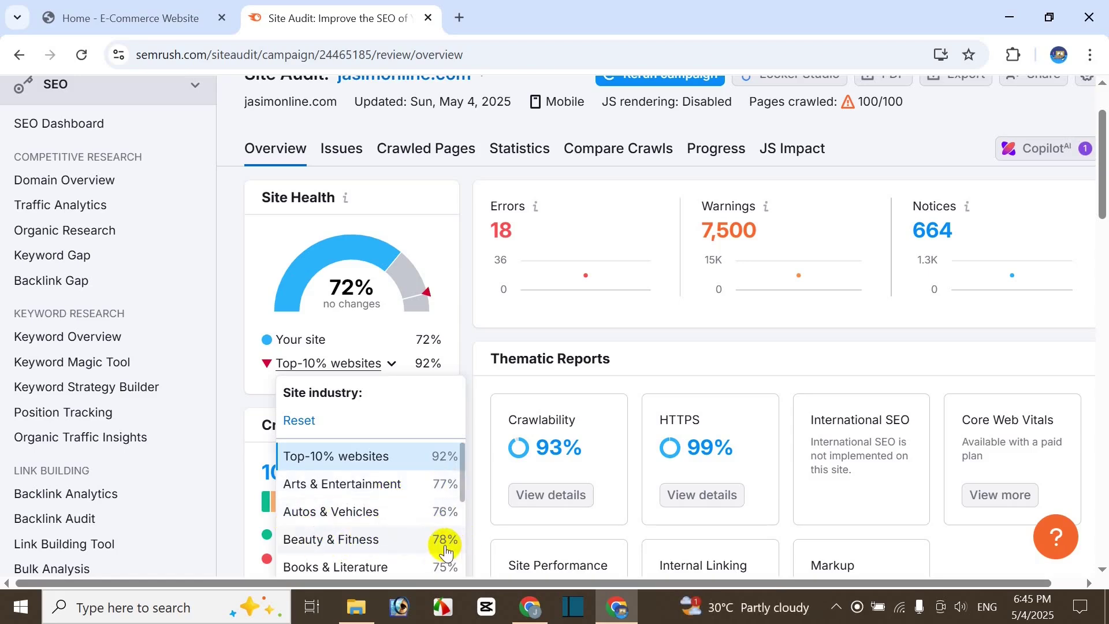
pyautogui.click(234, 290)
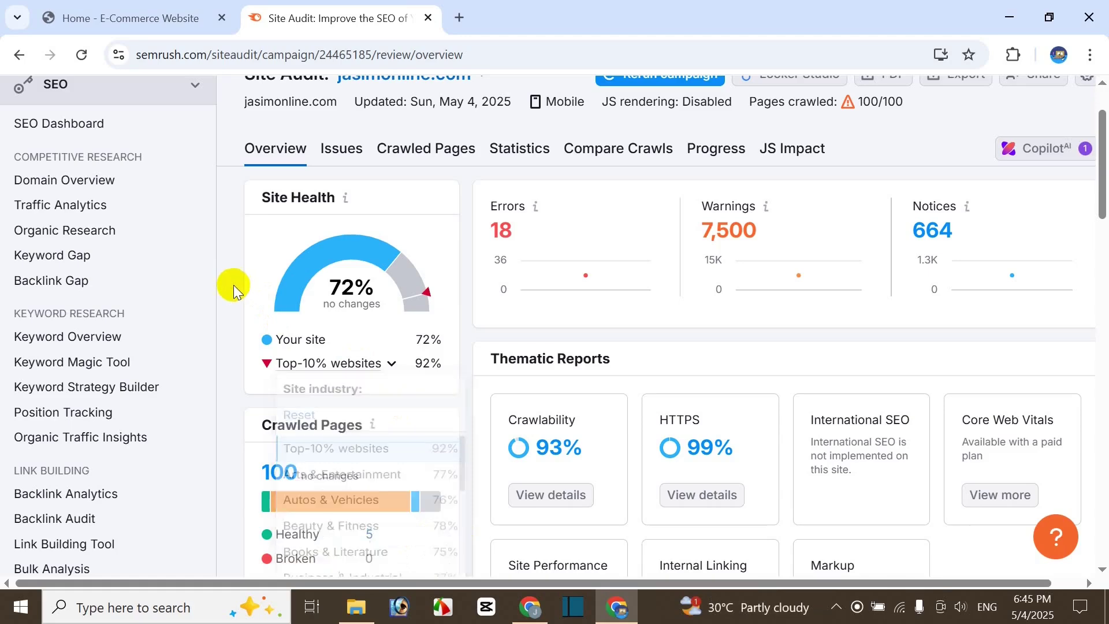
pyautogui.scroll(2, 594, 293)
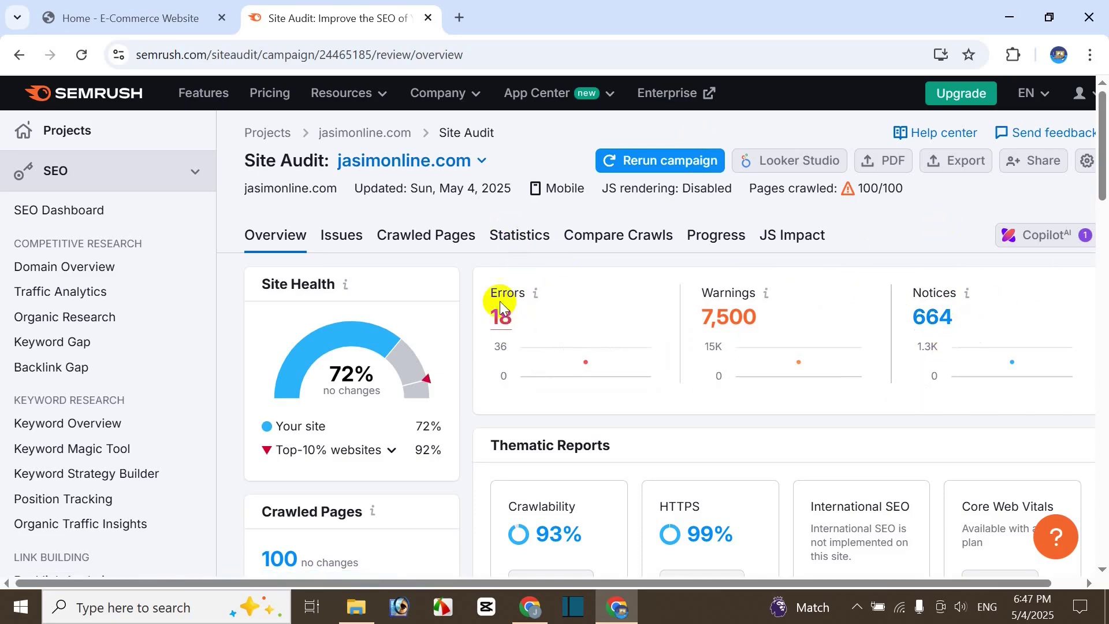
# - Examine the audit overview's errors, warnings and notices, Crawled Pages breakdown, Thematic Reports scores and Top Issues
pyautogui.moveTo(775, 353)
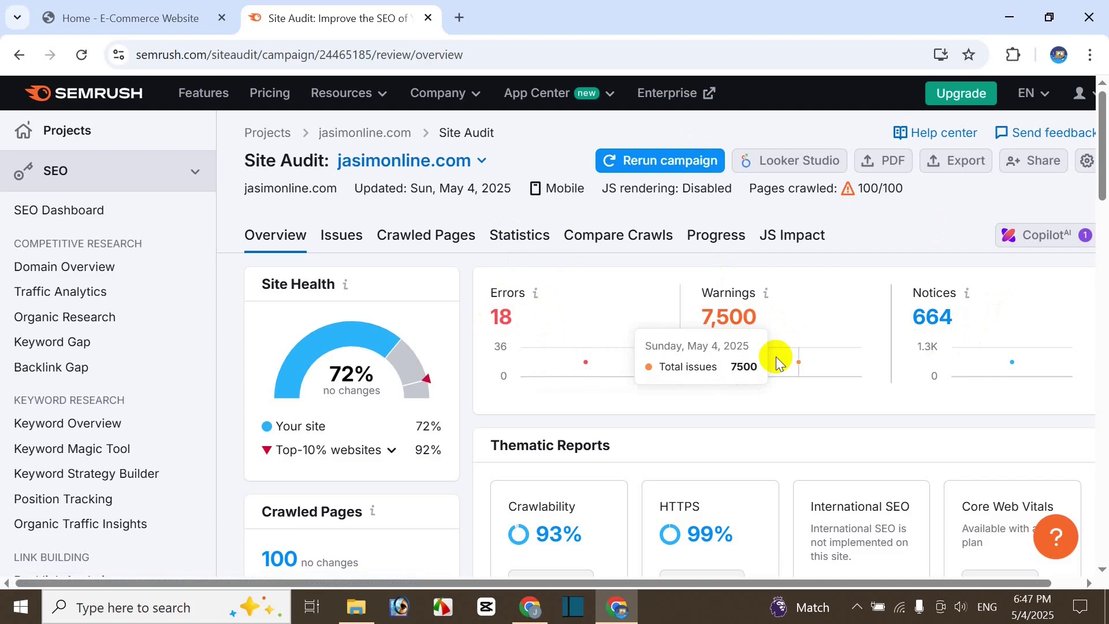
pyautogui.scroll(-2, 884, 391)
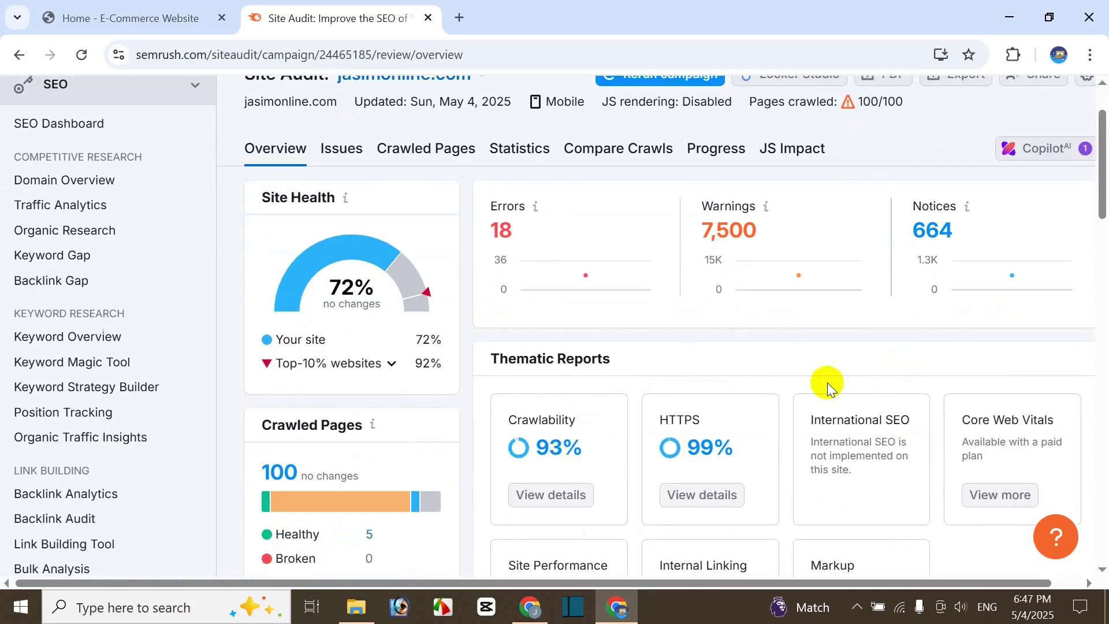
pyautogui.scroll(-2, 795, 390)
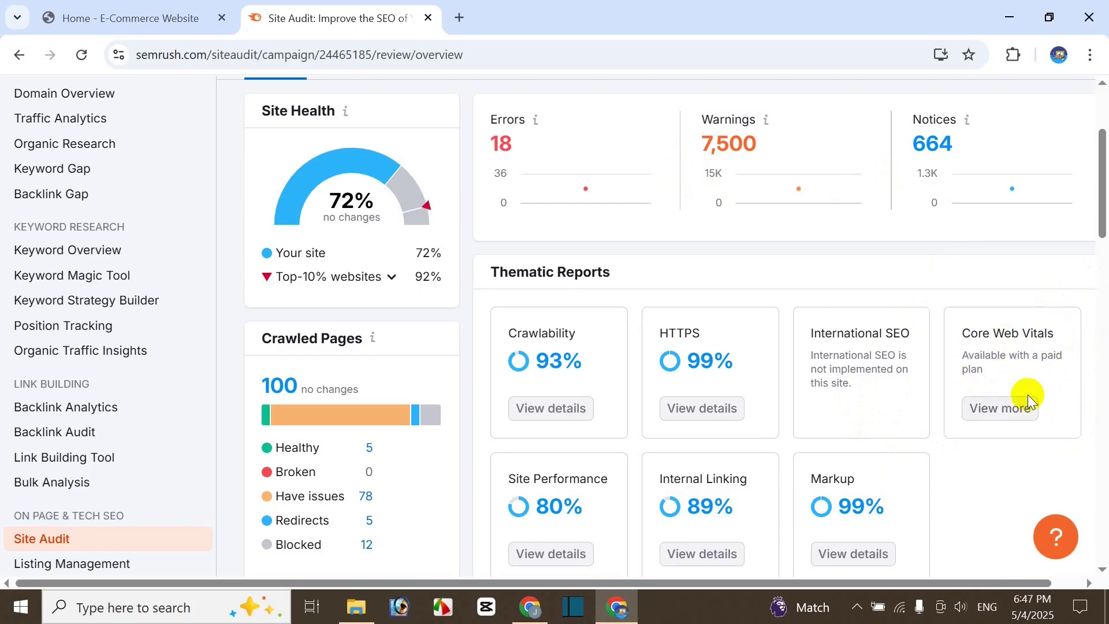
pyautogui.scroll(-2, 1045, 390)
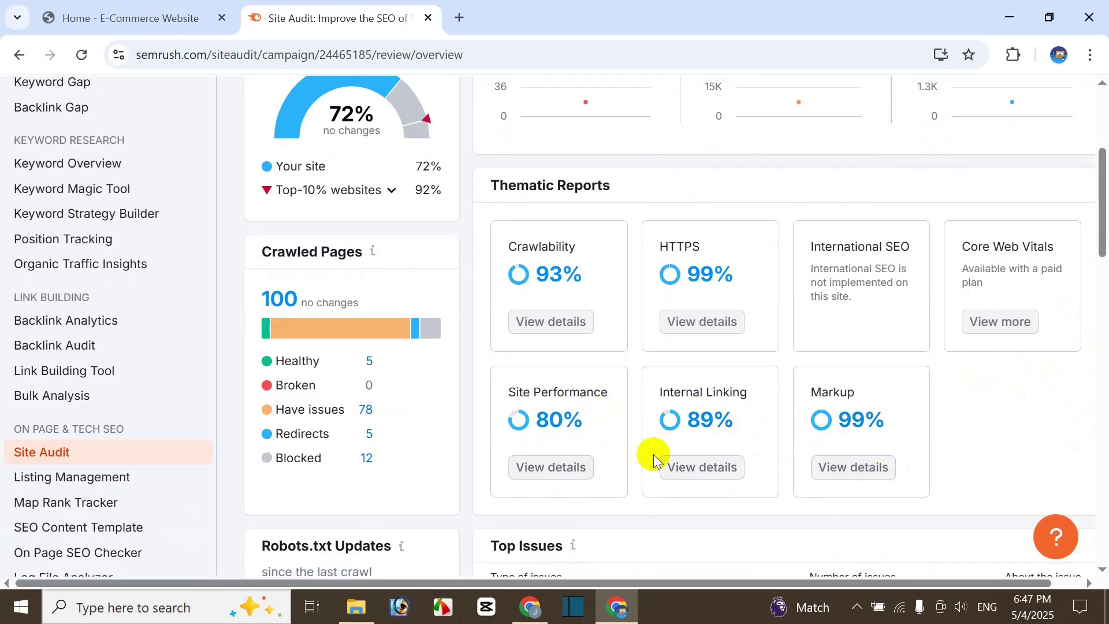
pyautogui.scroll(2, 601, 466)
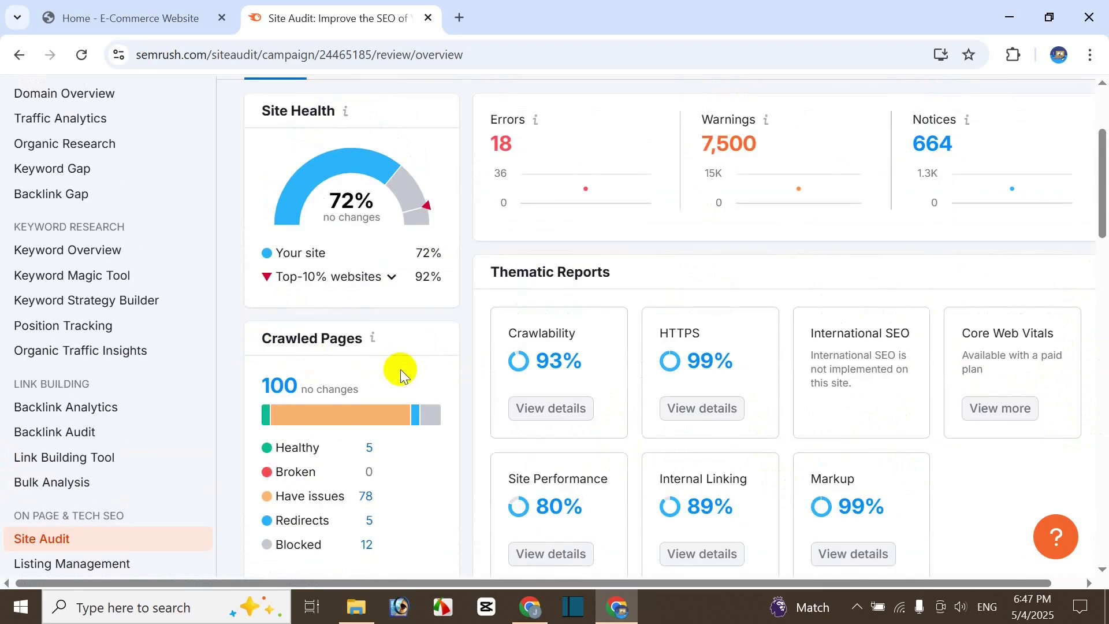
pyautogui.scroll(-2, 400, 370)
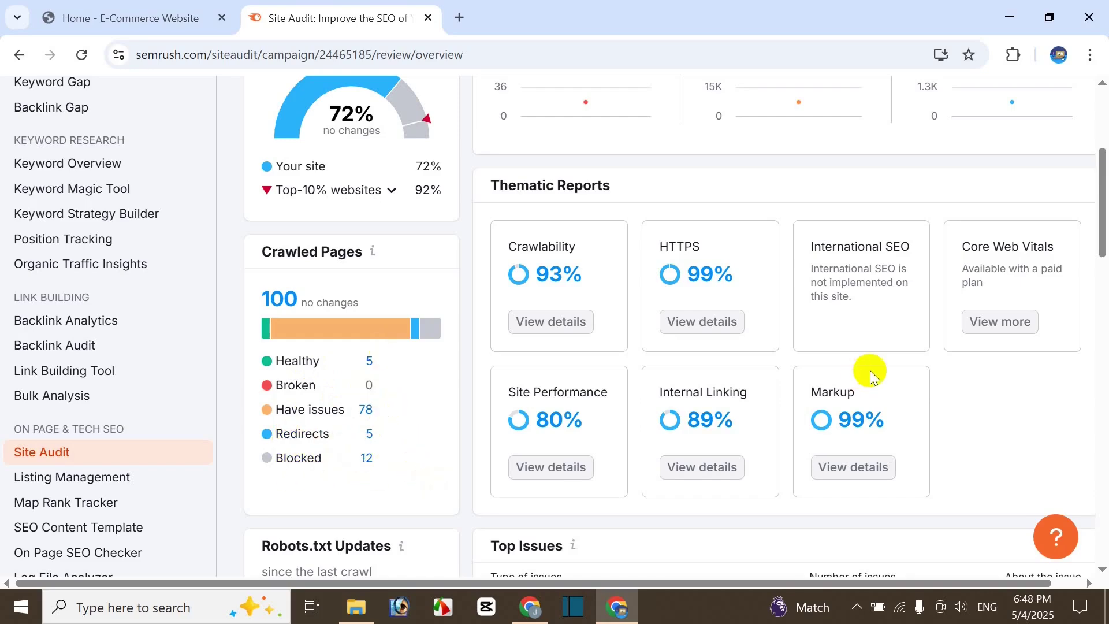
pyautogui.scroll(-5, 867, 372)
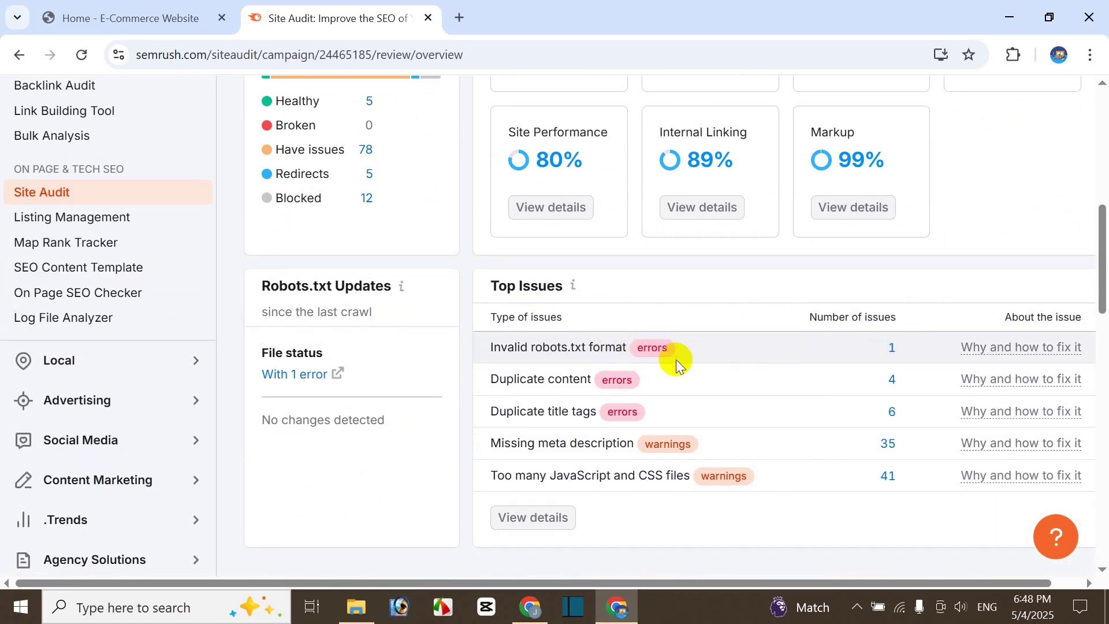
pyautogui.click(890, 349)
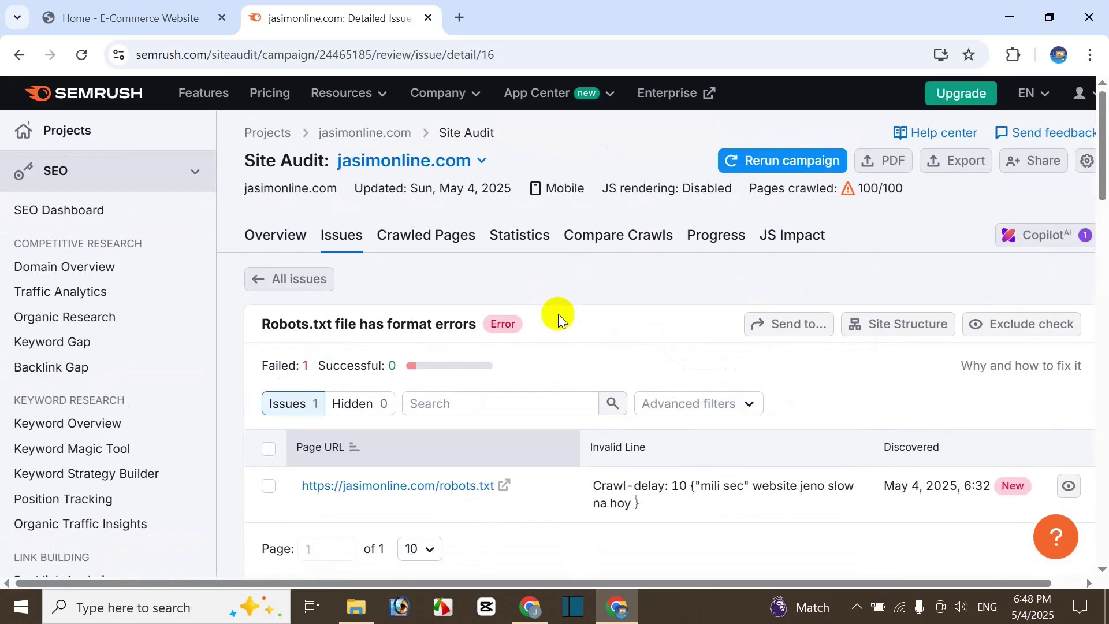
pyautogui.scroll(-1, 764, 338)
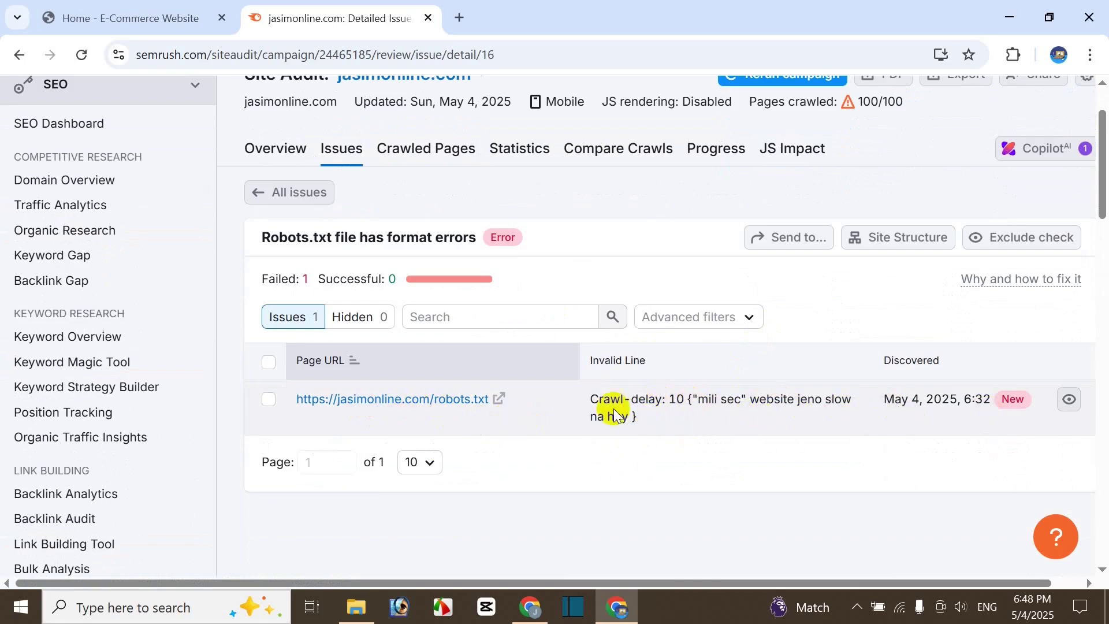
pyautogui.moveTo(553, 411)
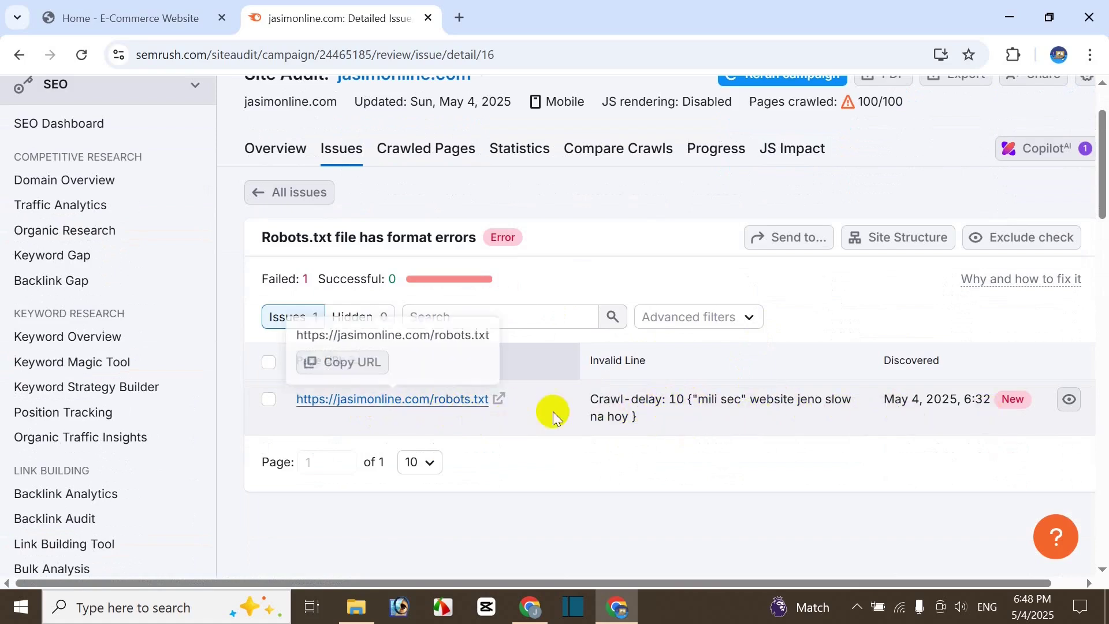
pyautogui.click(438, 401)
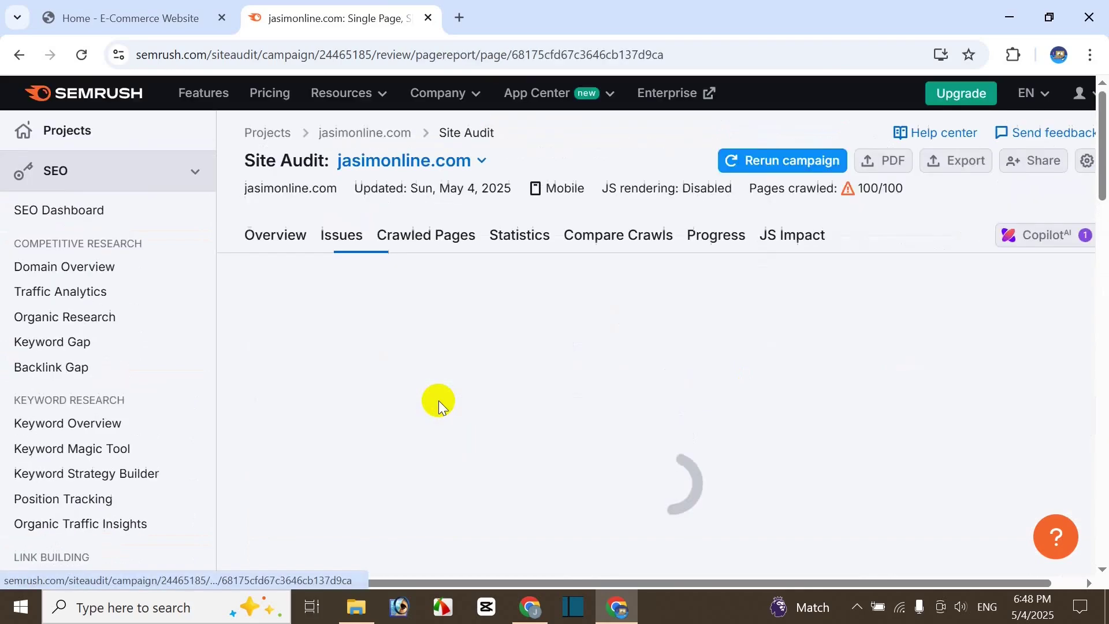
# - Expand the robots.txt format error in the page report to read its description and discovery date
pyautogui.scroll(-4, 590, 407)
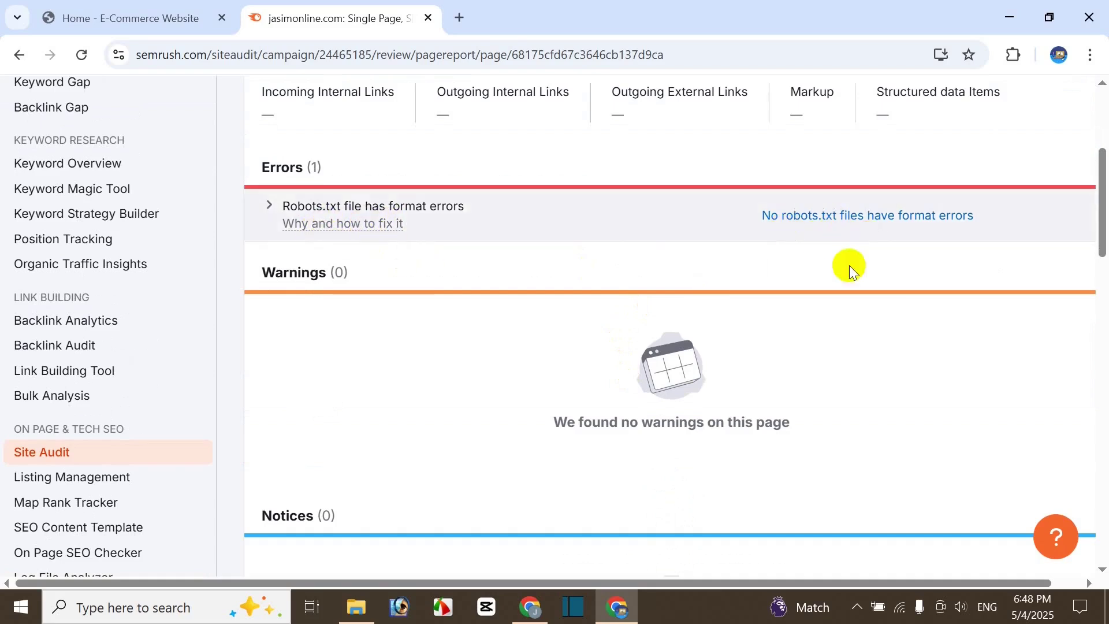
pyautogui.scroll(-1, 681, 322)
pyautogui.scroll(1, 673, 340)
pyautogui.click(392, 208)
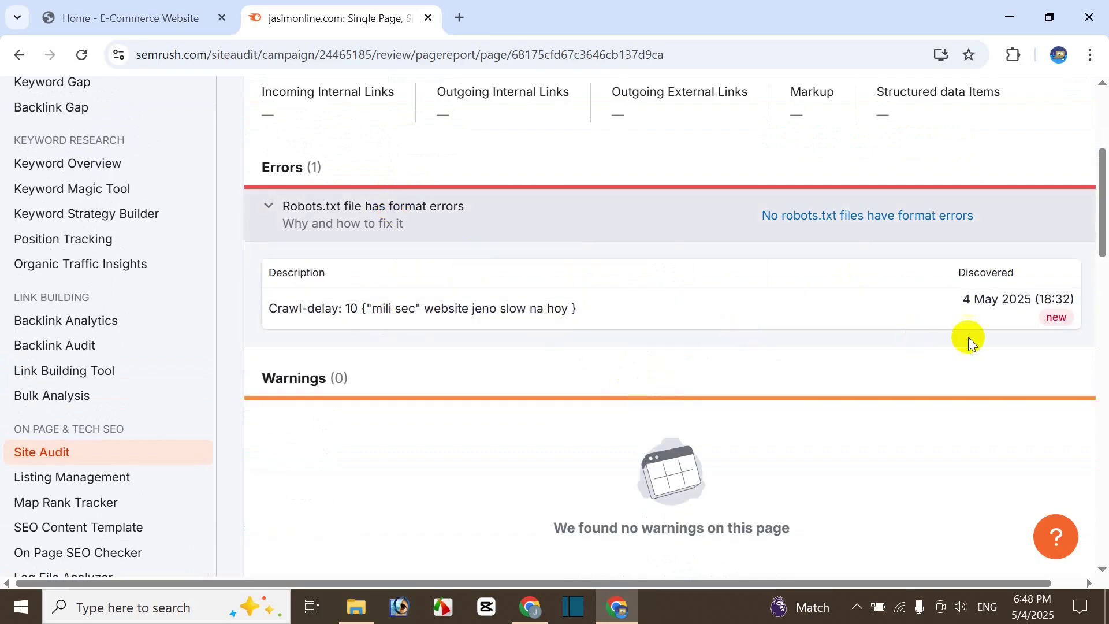
# - Show the full list of audit issues and look over the errors found on the site
pyautogui.scroll(2, 649, 272)
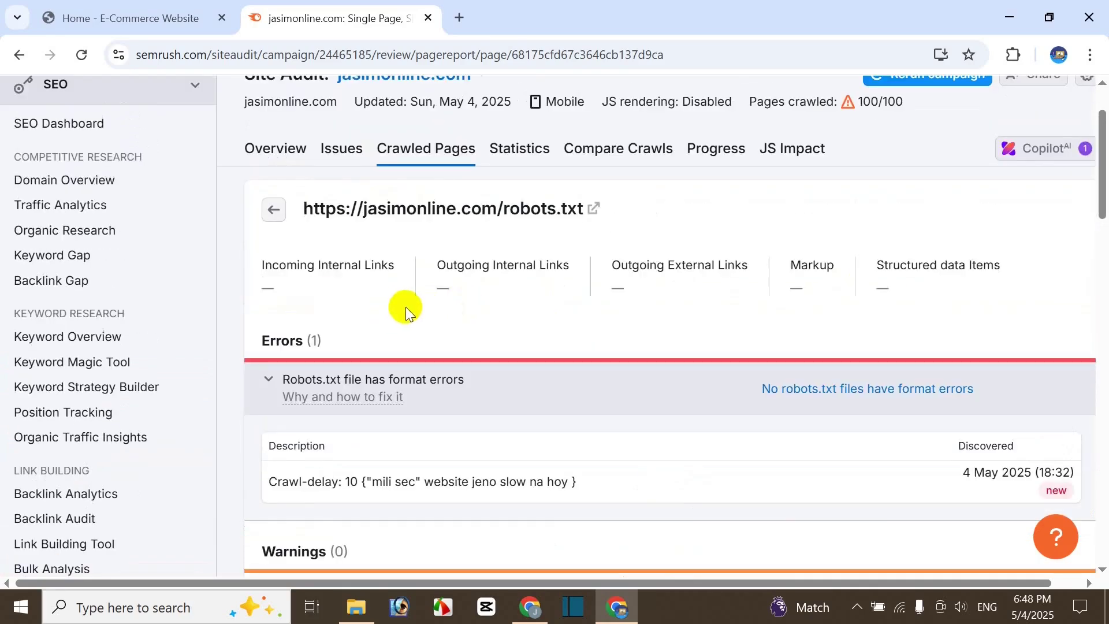
pyautogui.scroll(1, 408, 303)
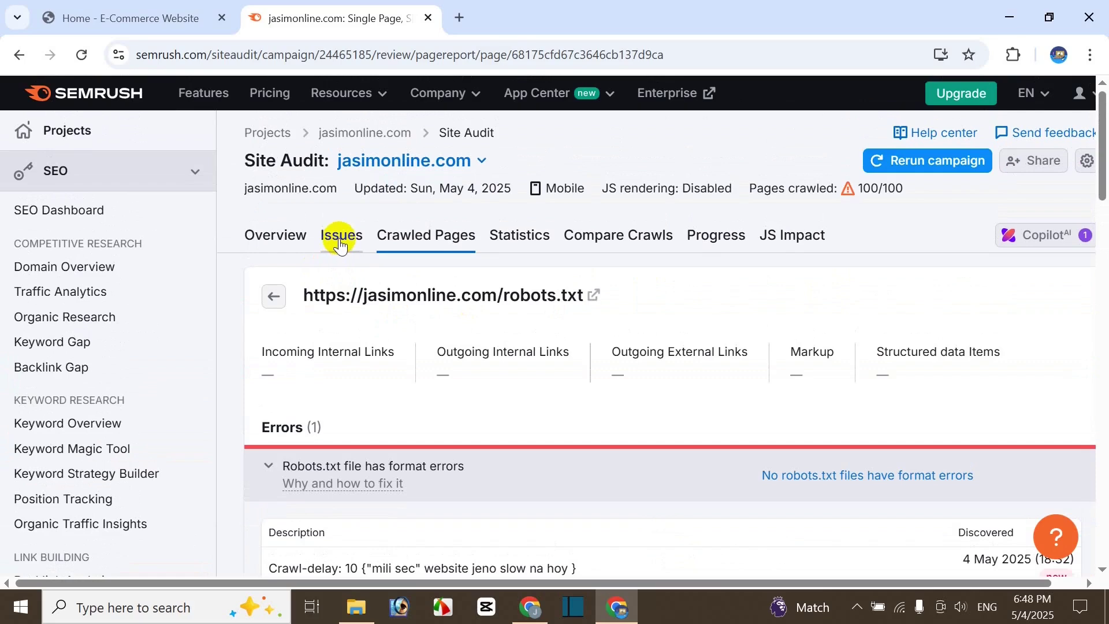
pyautogui.click(340, 243)
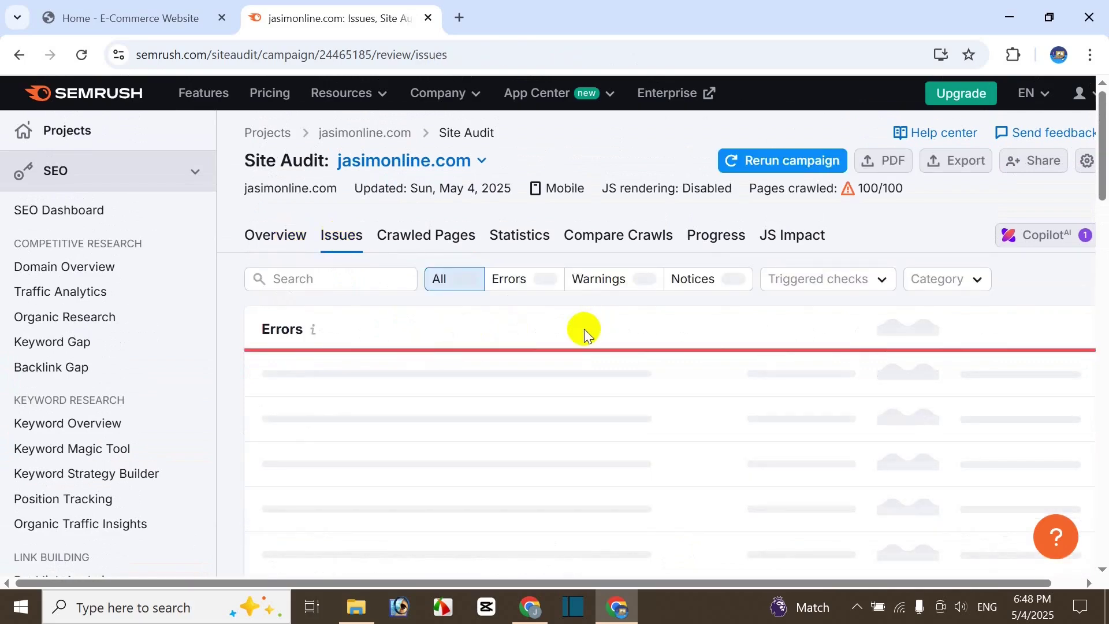
pyautogui.scroll(-1, 583, 331)
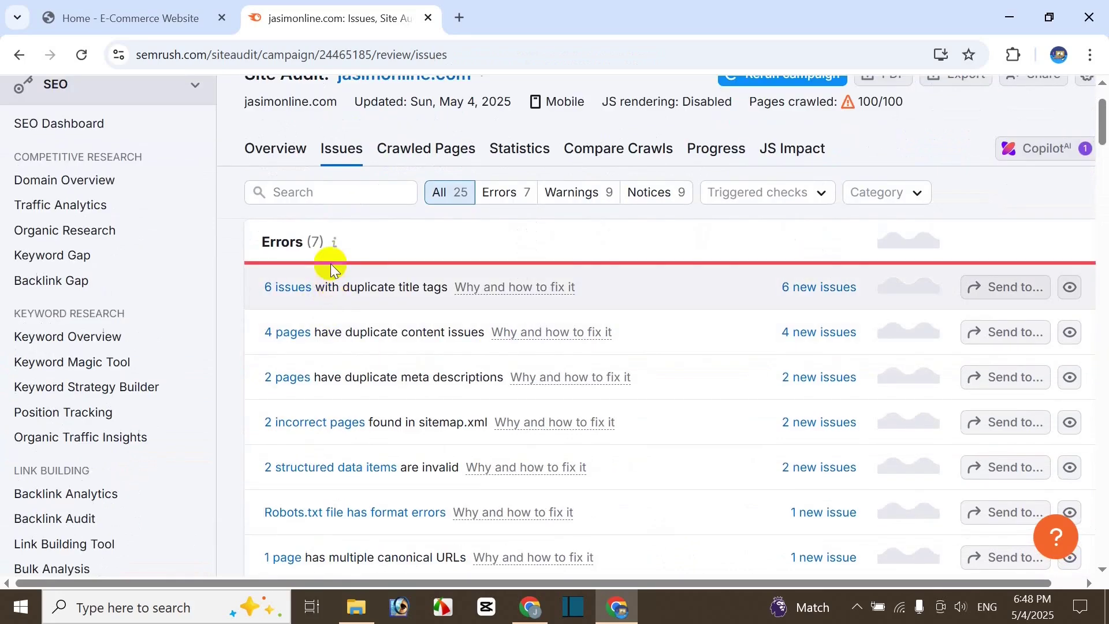
pyautogui.scroll(-1, 329, 317)
pyautogui.scroll(2, 335, 441)
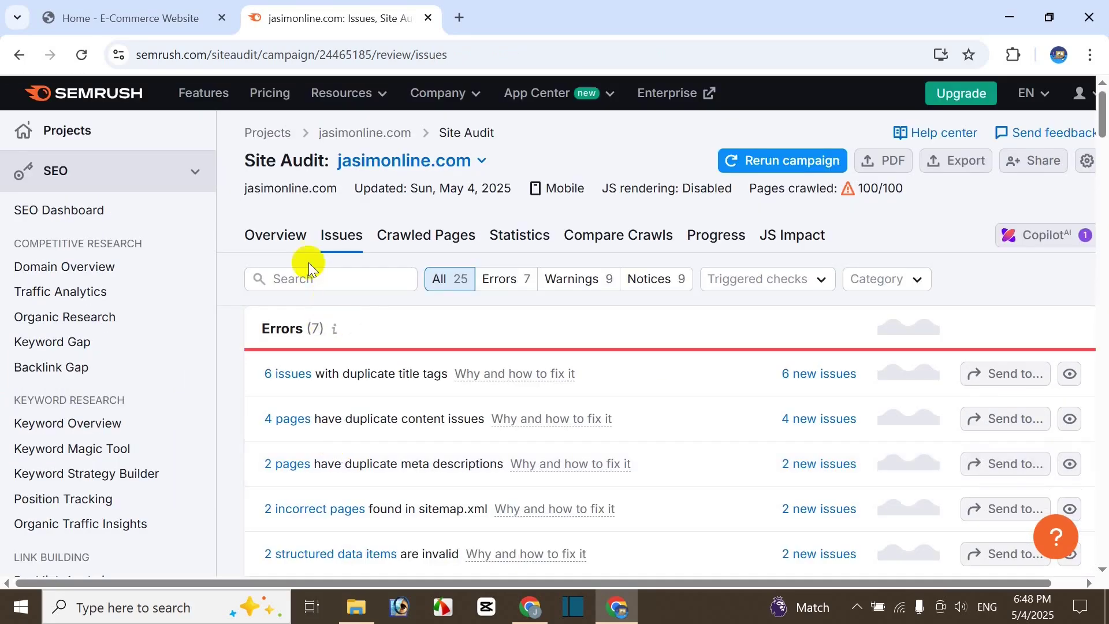
# - Return to the audit overview and open the pages affected by the Duplicate content issue, reloading the page if it does not load
pyautogui.click(276, 237)
pyautogui.scroll(-2, 906, 377)
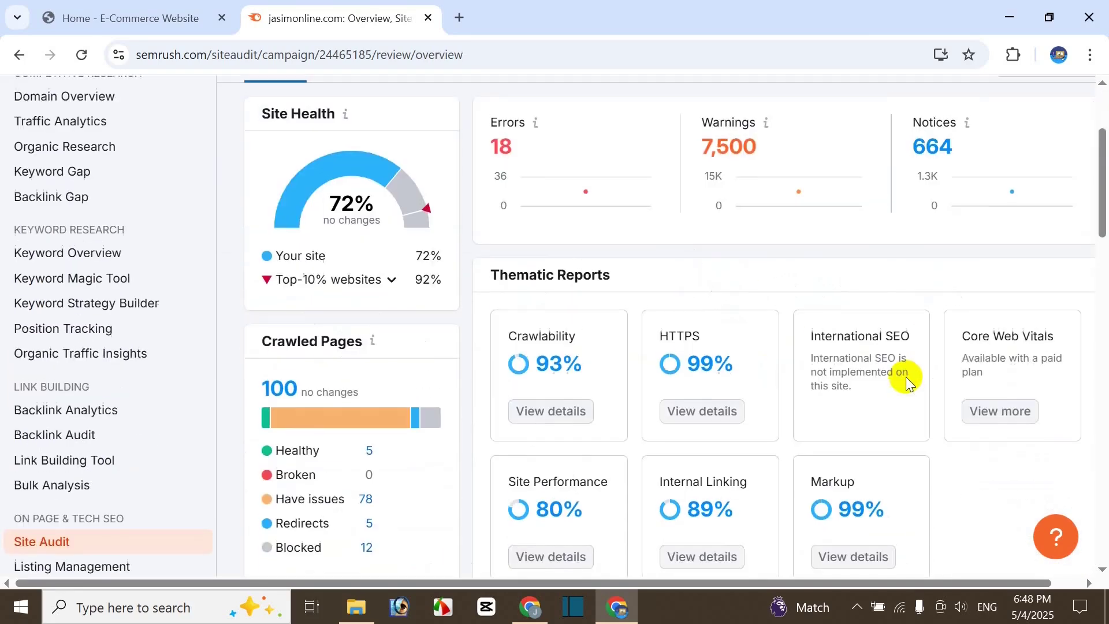
pyautogui.scroll(-5, 903, 382)
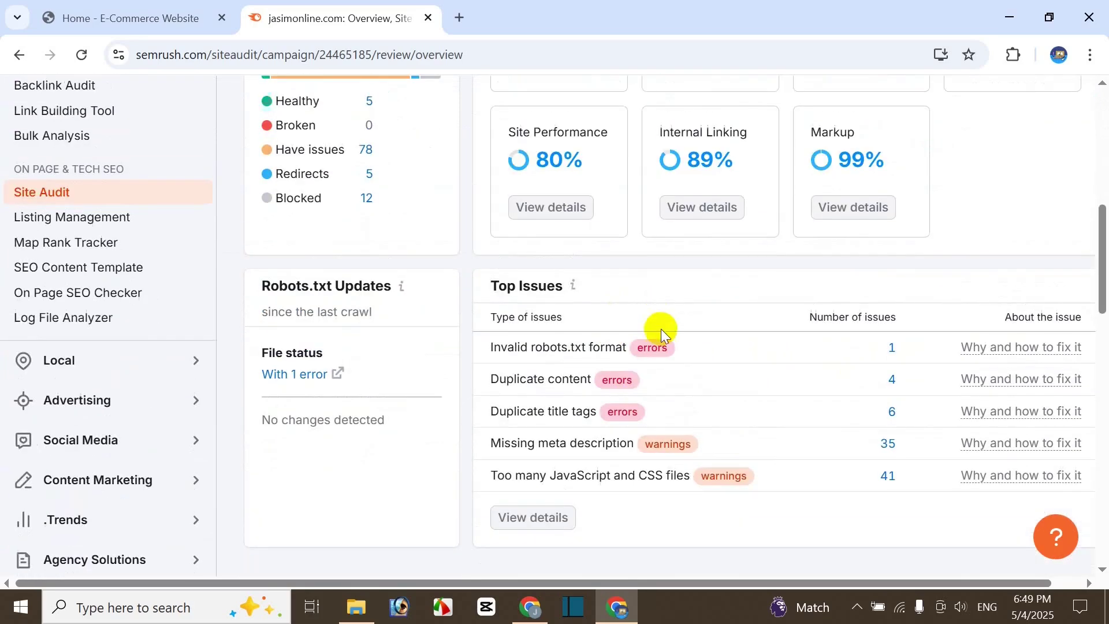
pyautogui.click(894, 381)
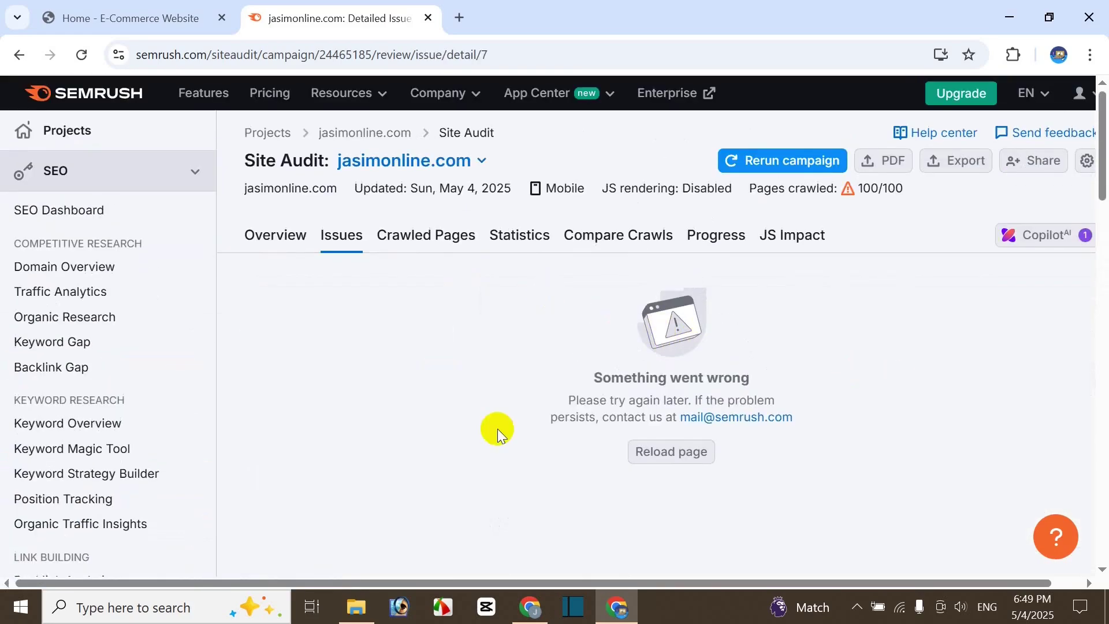
pyautogui.click(689, 461)
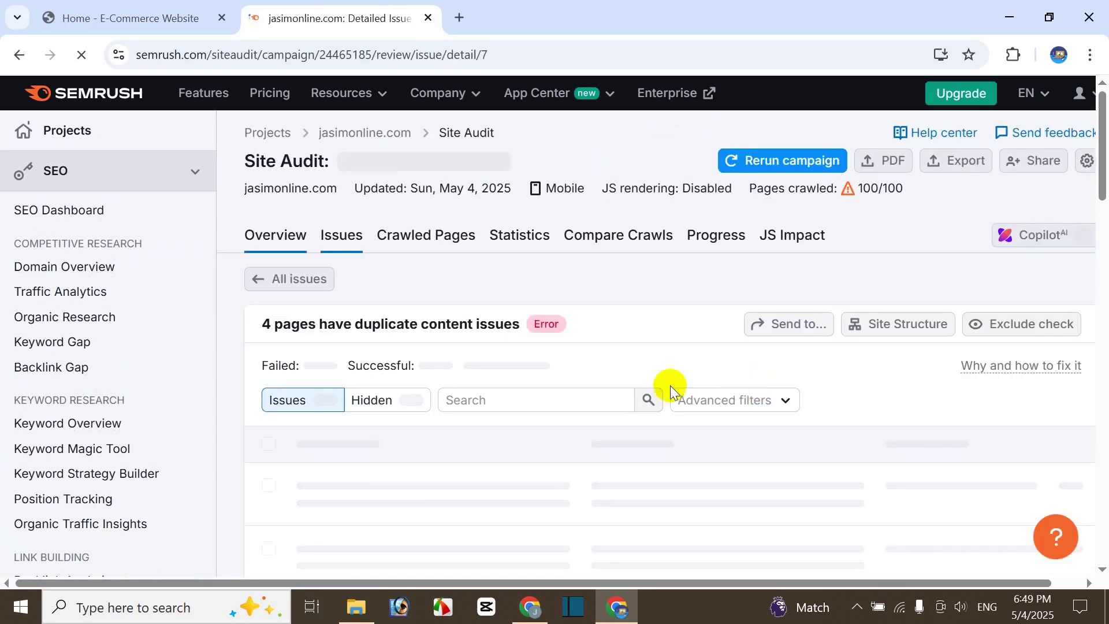
pyautogui.scroll(-3, 665, 381)
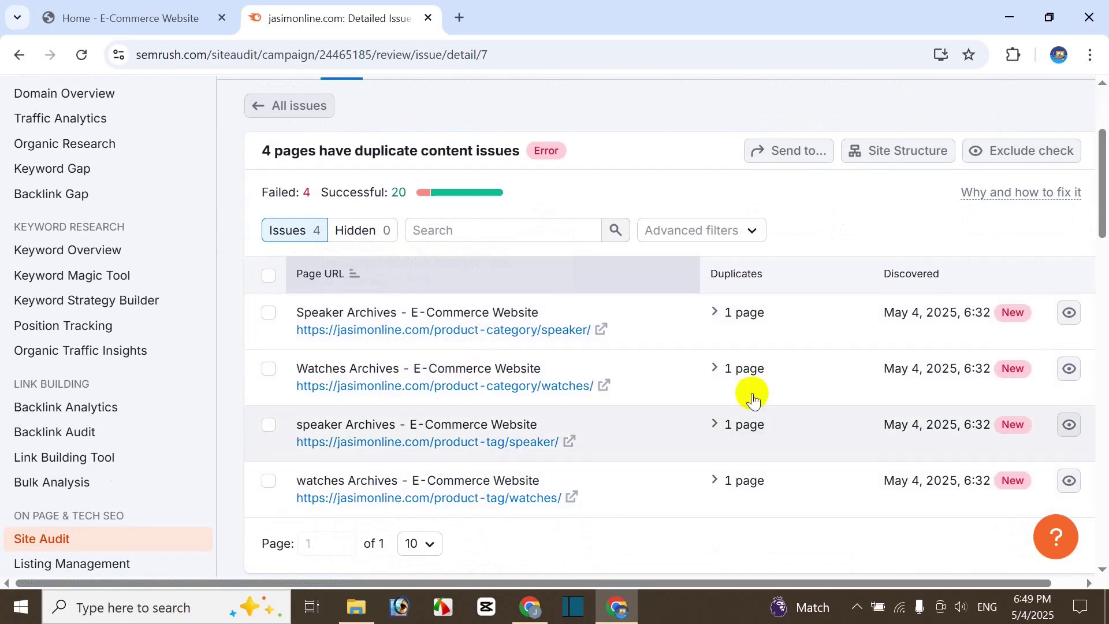
# - Open the page report for the product-category/speaker/ URL and review its link details, errors and warnings
pyautogui.moveTo(501, 327)
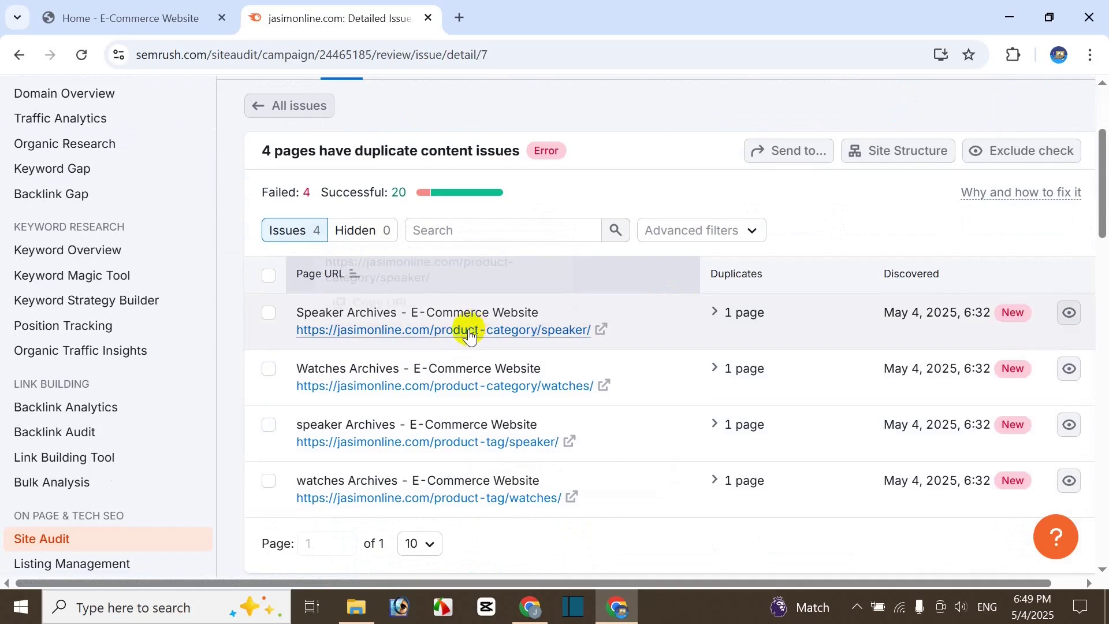
pyautogui.click(468, 330)
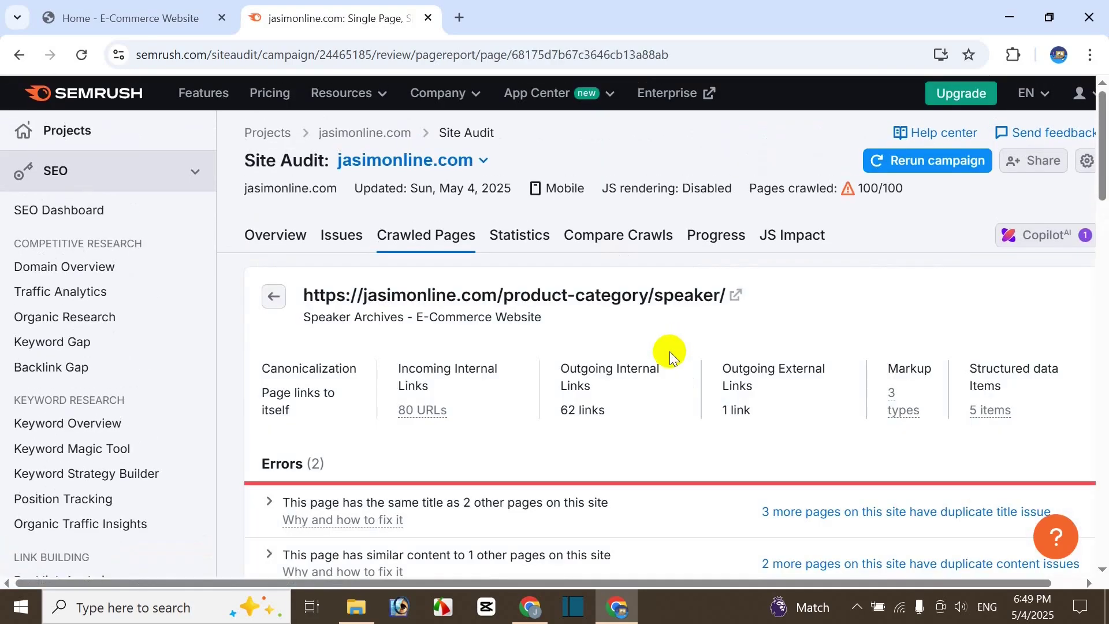
pyautogui.scroll(-3, 670, 351)
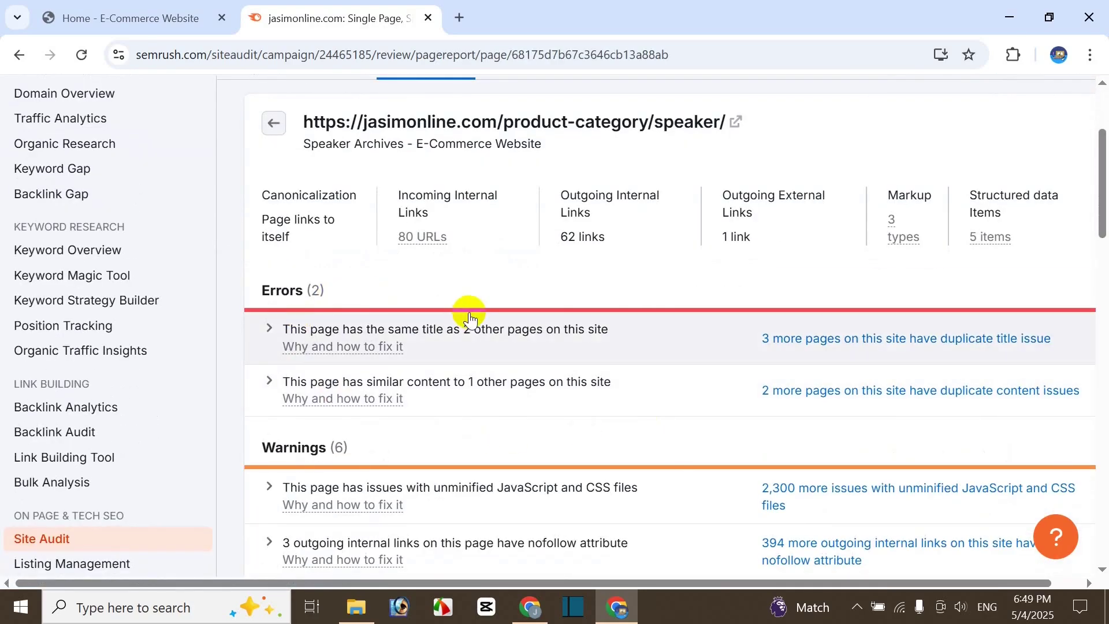
pyautogui.scroll(2, 446, 235)
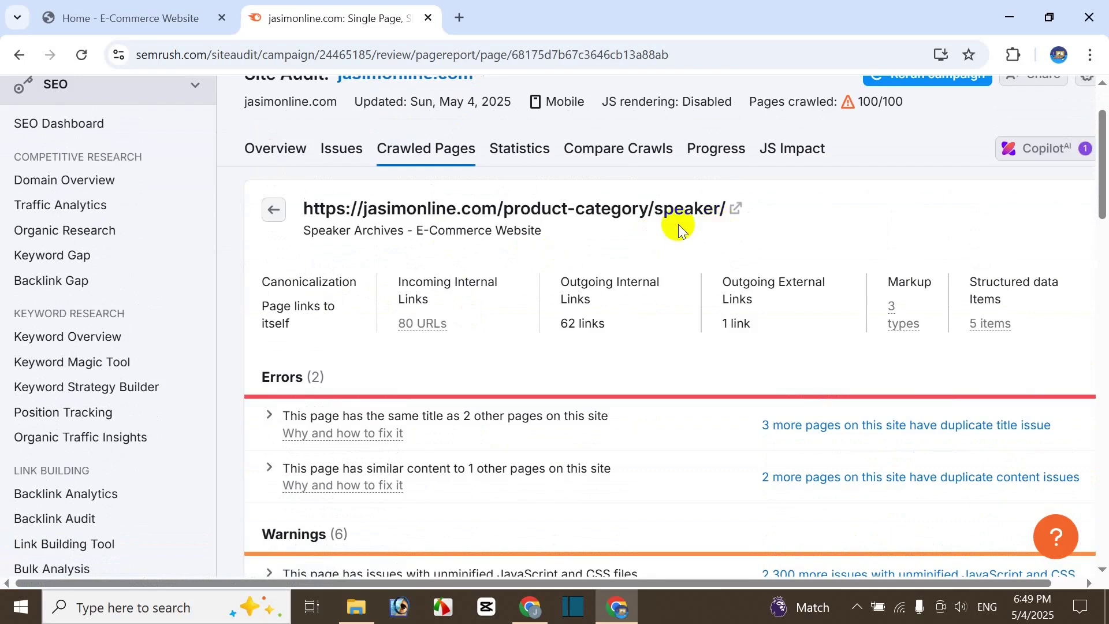
pyautogui.scroll(-2, 448, 435)
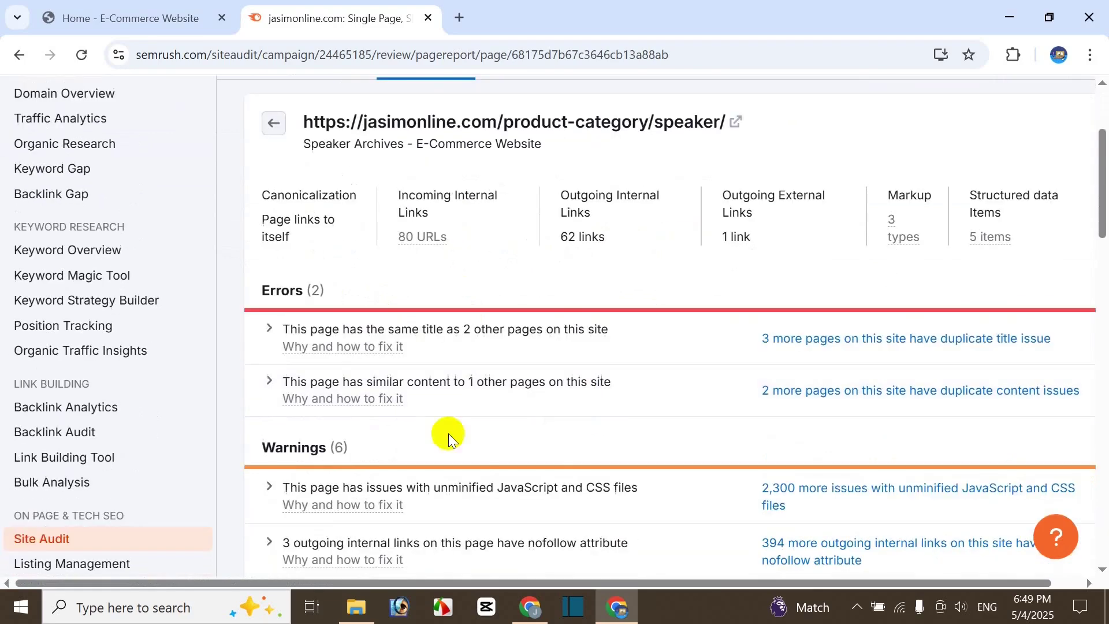
pyautogui.scroll(-7, 738, 403)
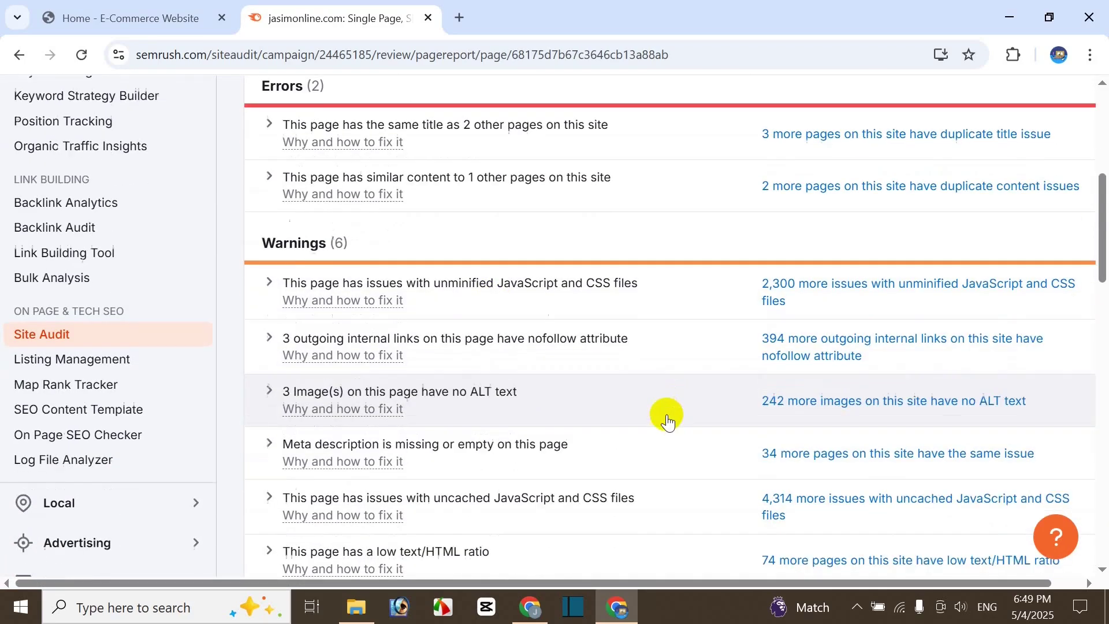
pyautogui.scroll(10, 661, 417)
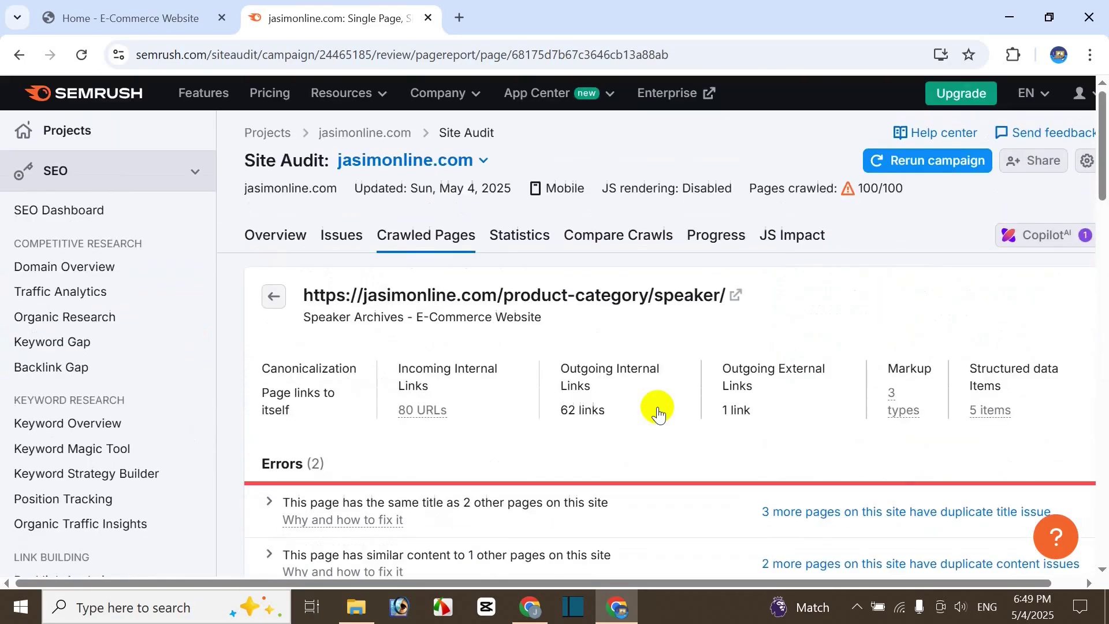
# - Return to the audit overview and read why the Duplicate title tags issue matters and how to fix it
pyautogui.click(278, 246)
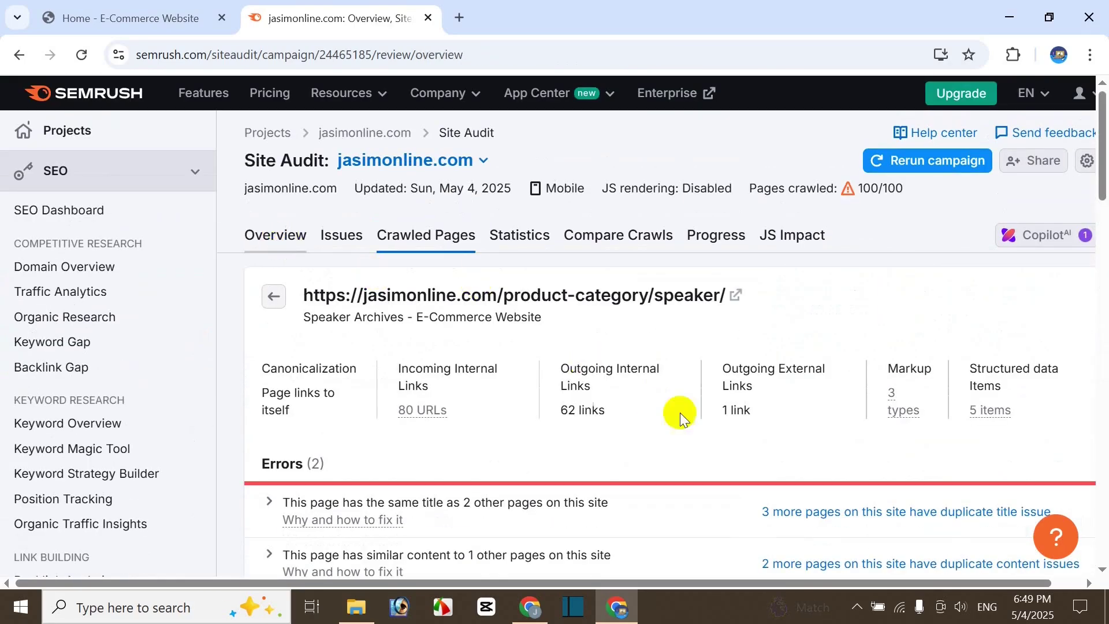
pyautogui.scroll(-12, 806, 421)
pyautogui.scroll(1, 804, 422)
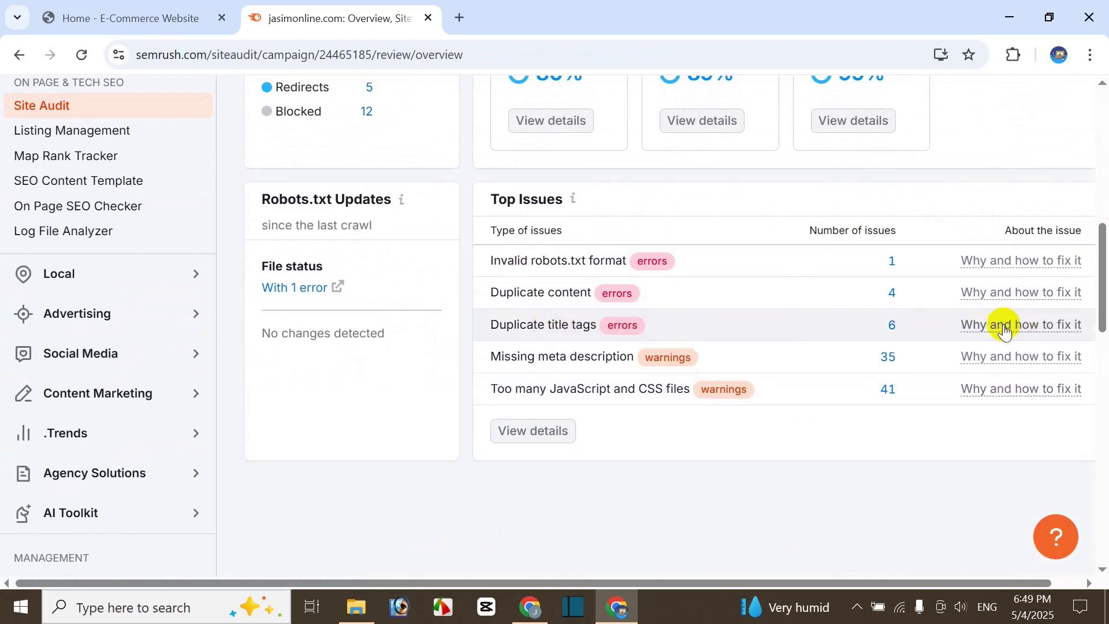
pyautogui.click(1035, 324)
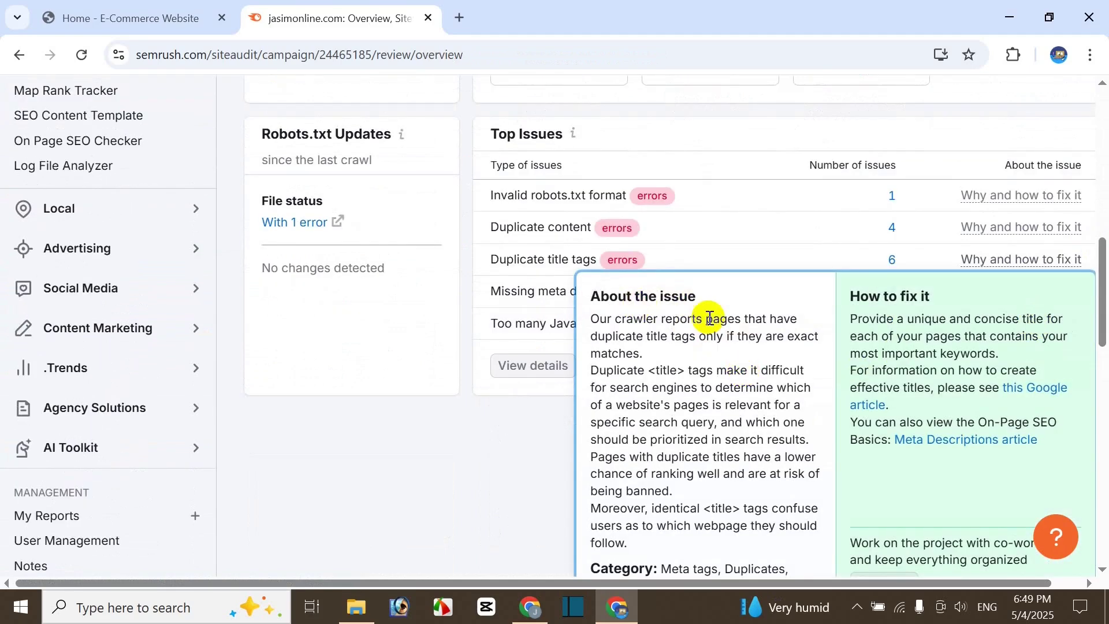
pyautogui.scroll(-2, 712, 341)
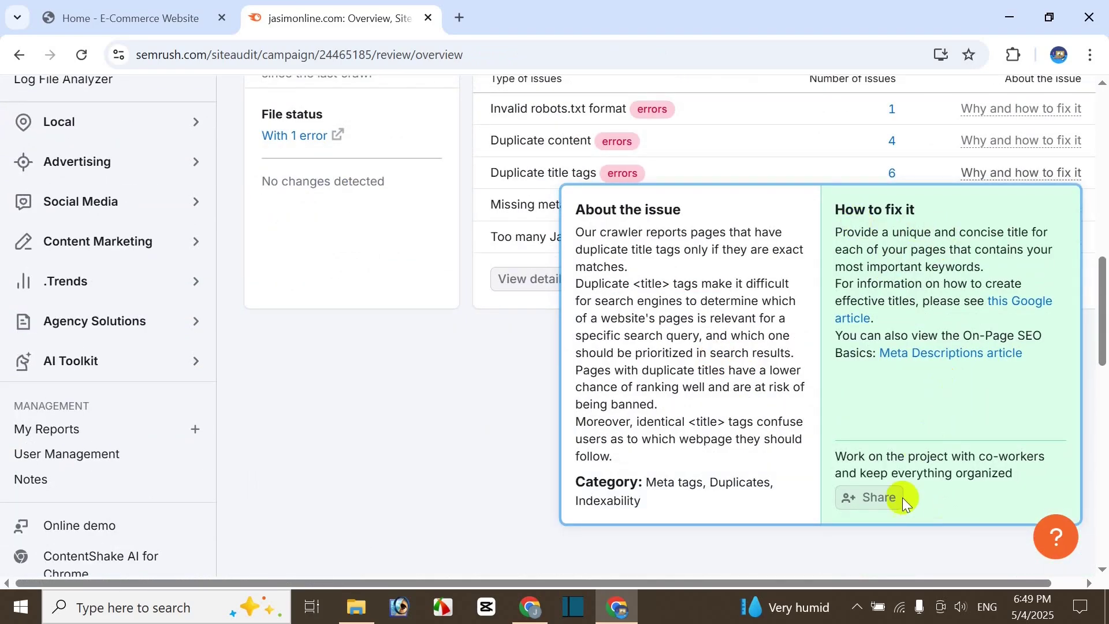
pyautogui.click(535, 421)
pyautogui.scroll(3, 532, 416)
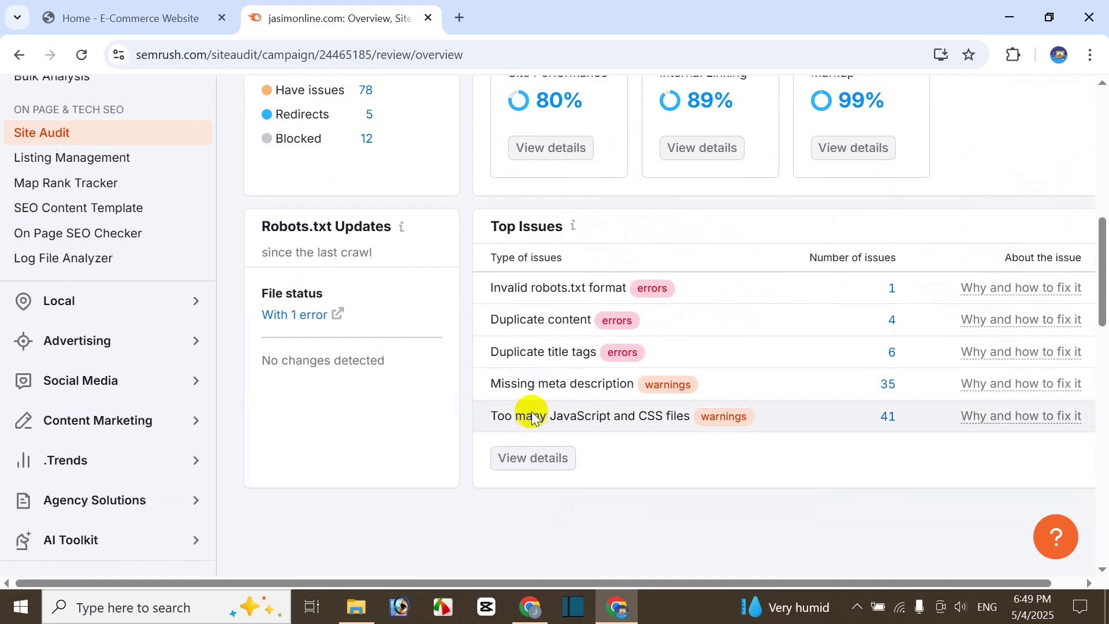
# - Show the full list of audit issues and open the new issues of the duplicate content error to review the affected pages
pyautogui.scroll(6, 528, 409)
pyautogui.scroll(-4, 528, 408)
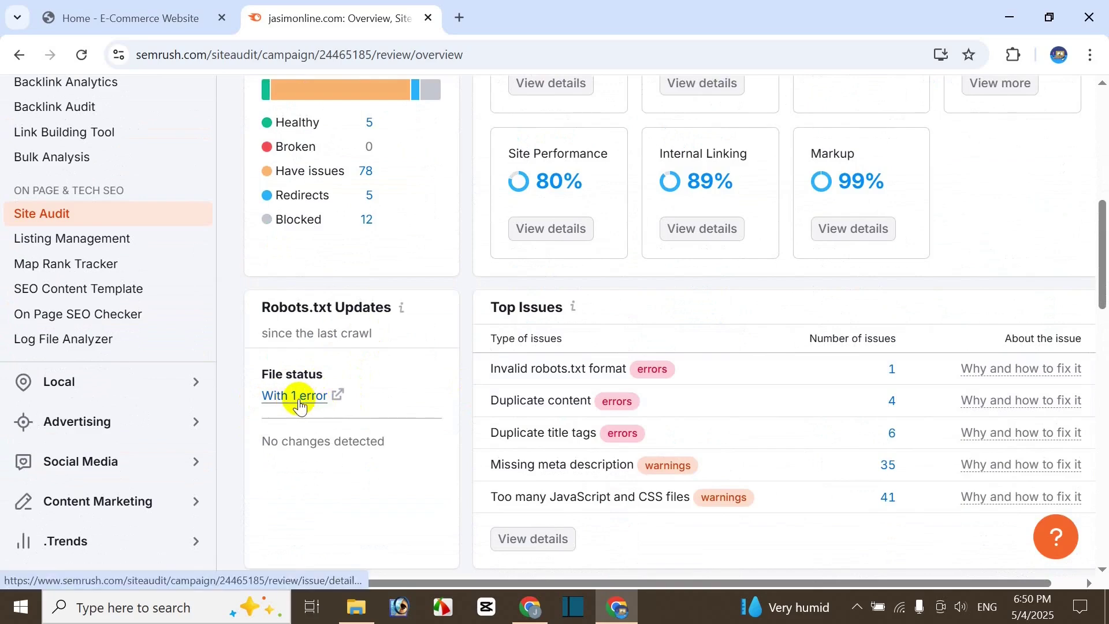
pyautogui.scroll(9, 406, 382)
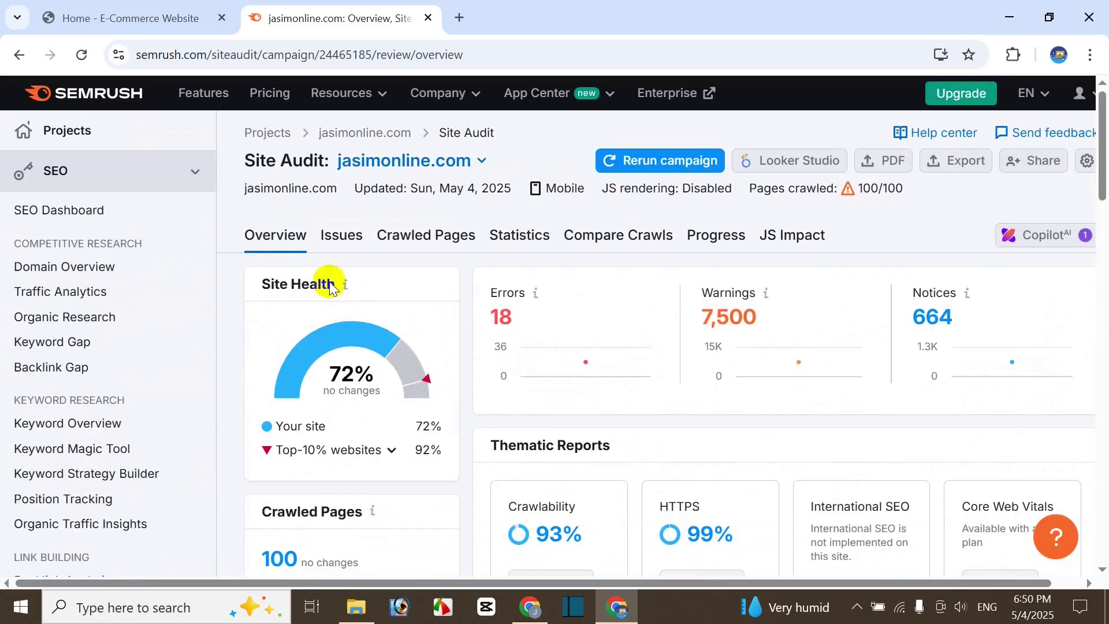
pyautogui.click(355, 255)
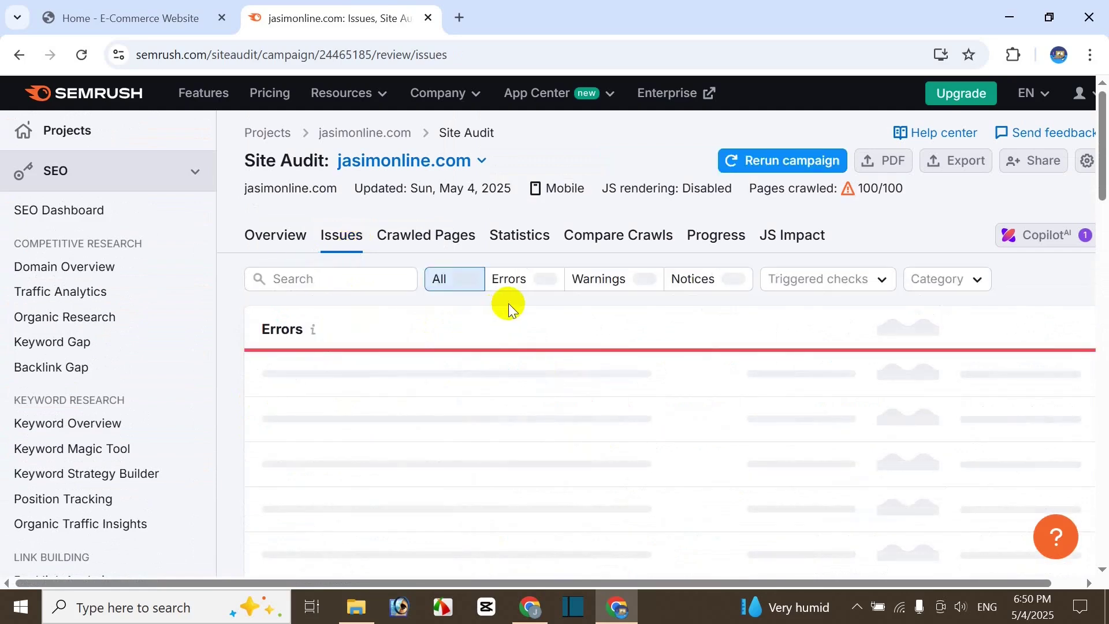
pyautogui.scroll(-2, 535, 347)
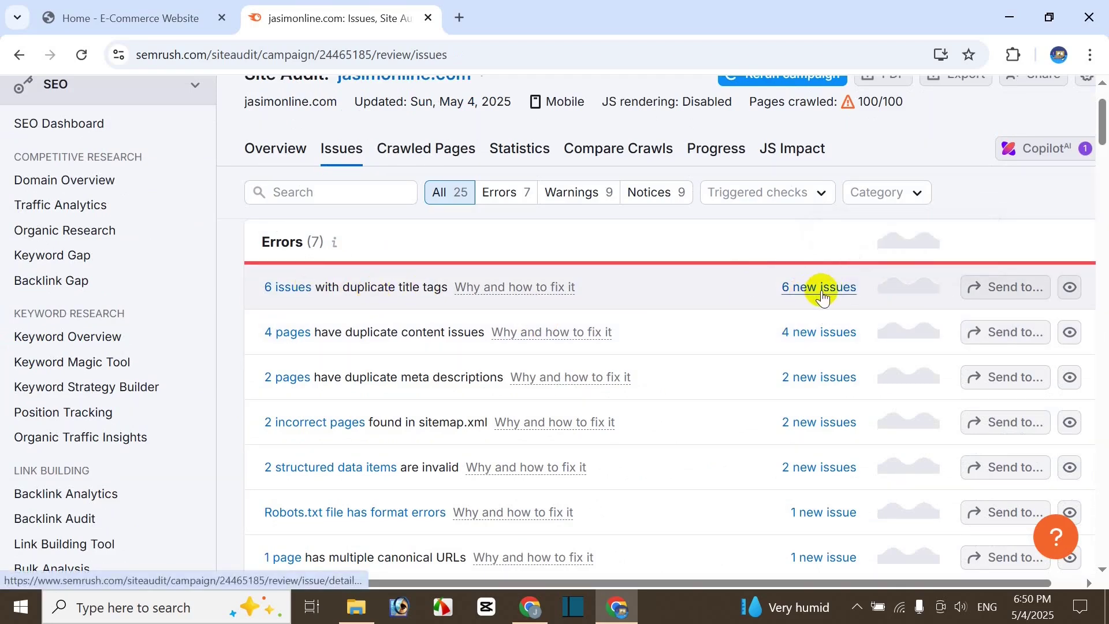
pyautogui.click(822, 336)
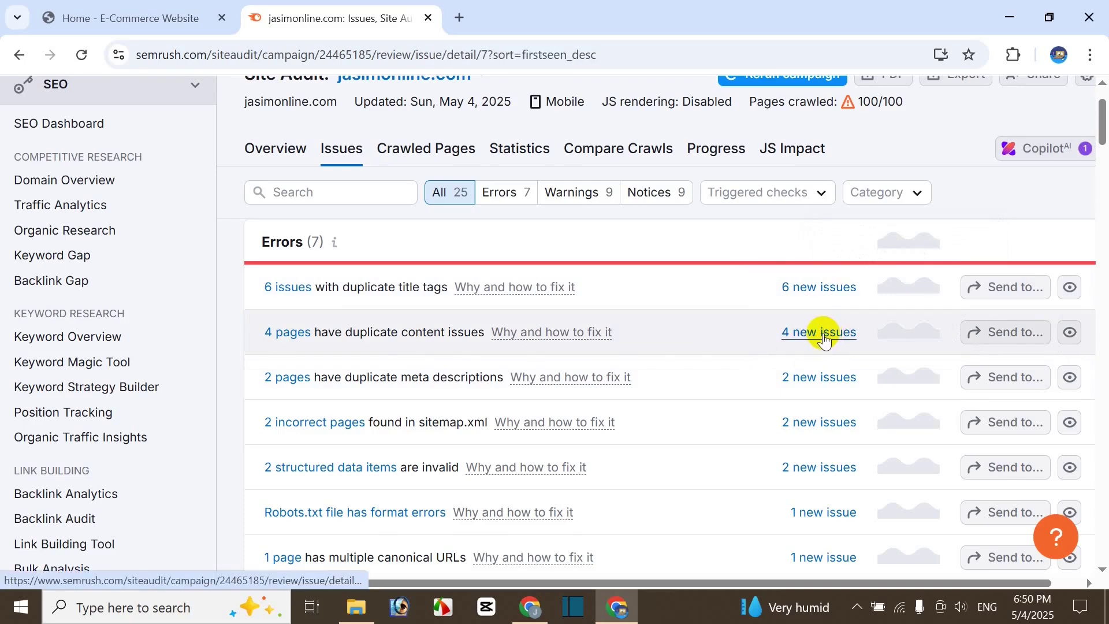
pyautogui.scroll(-3, 723, 370)
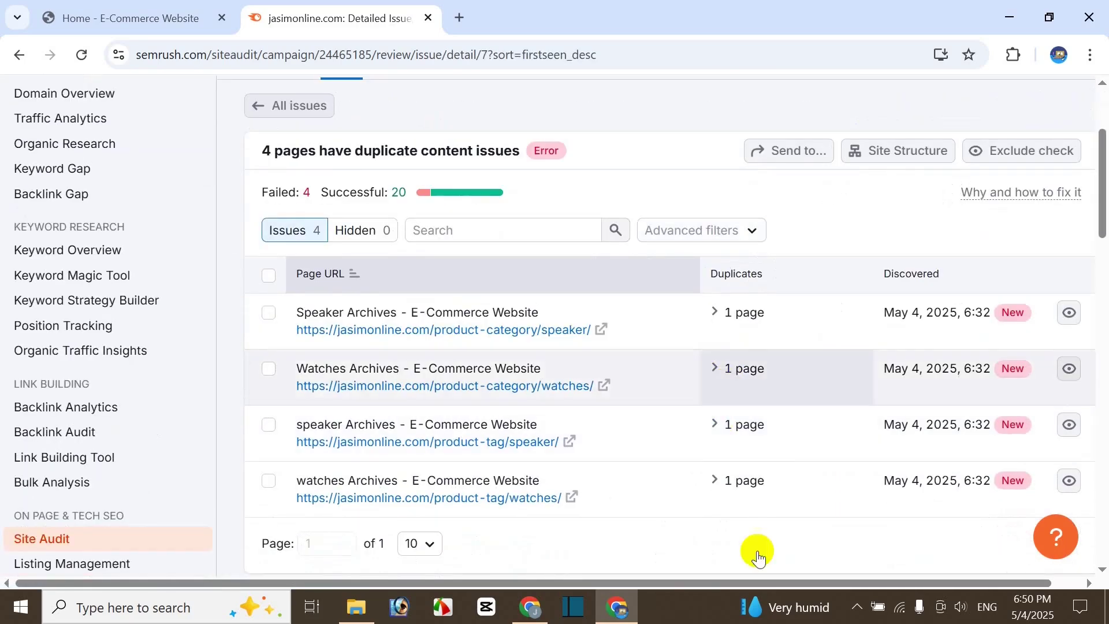
pyautogui.scroll(3, 754, 514)
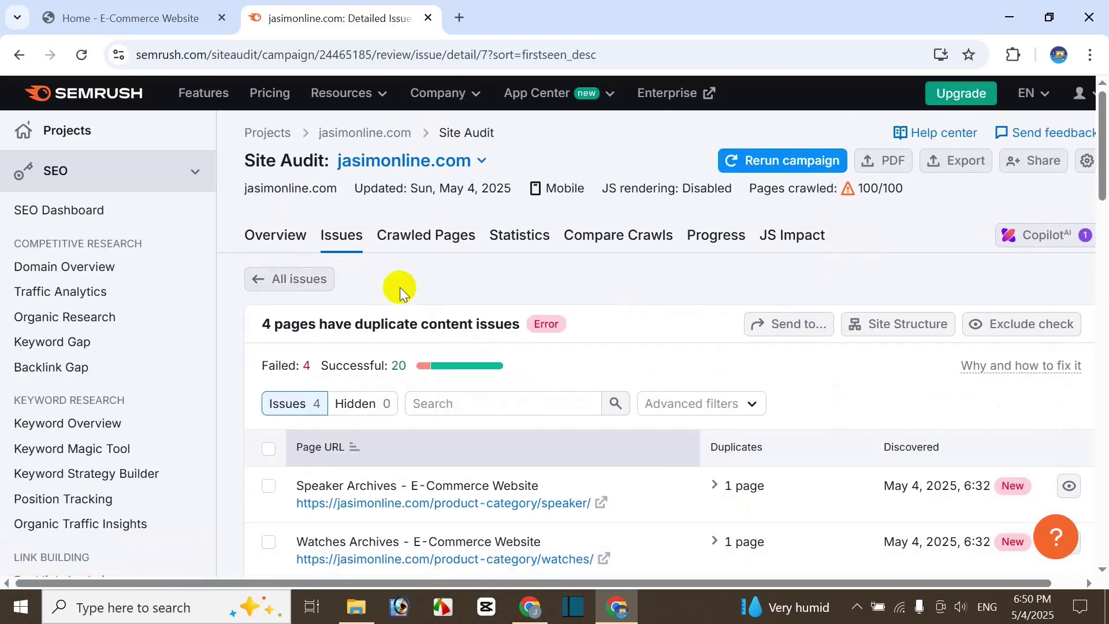
# - Open the list of crawled pages and review each page's URL, title, status code, issues and crawl depth
pyautogui.click(427, 237)
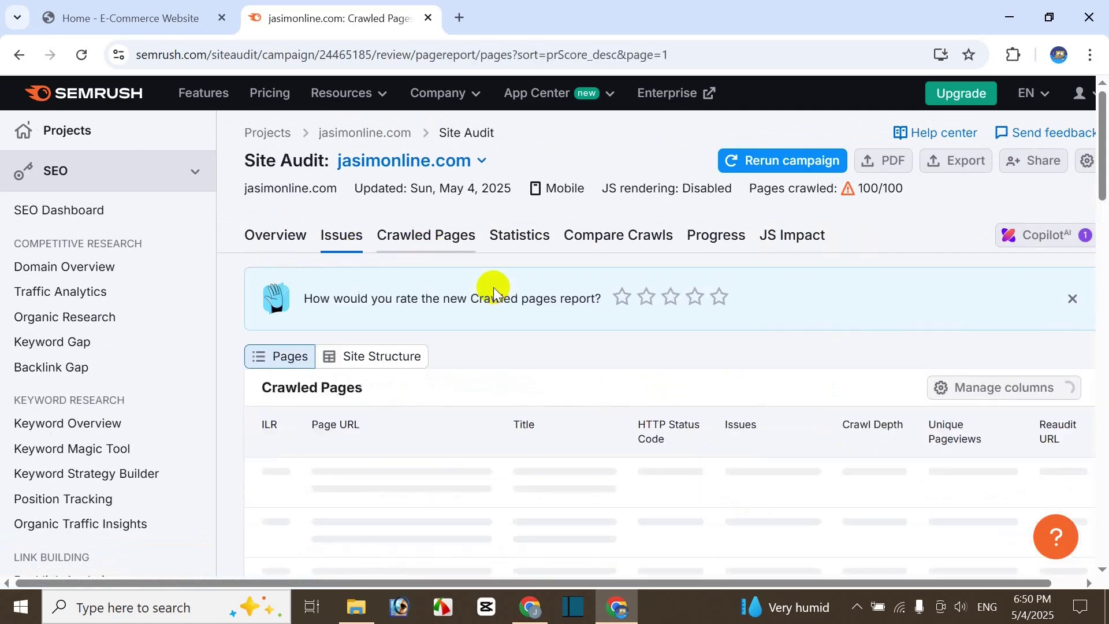
pyautogui.scroll(-3, 682, 427)
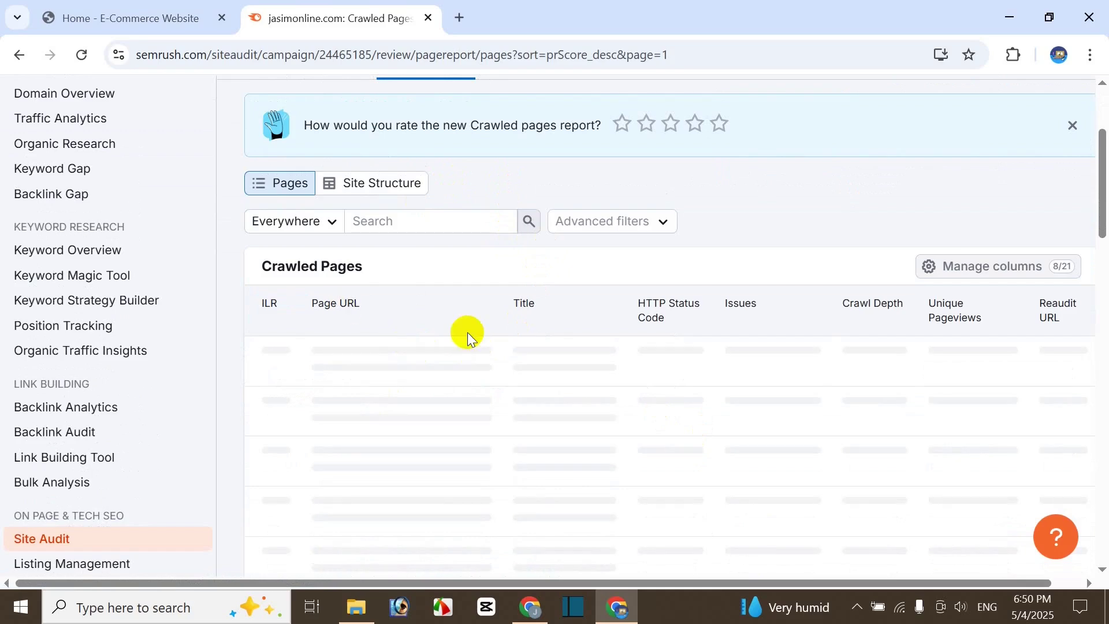
pyautogui.scroll(-5, 467, 332)
pyautogui.scroll(5, 501, 366)
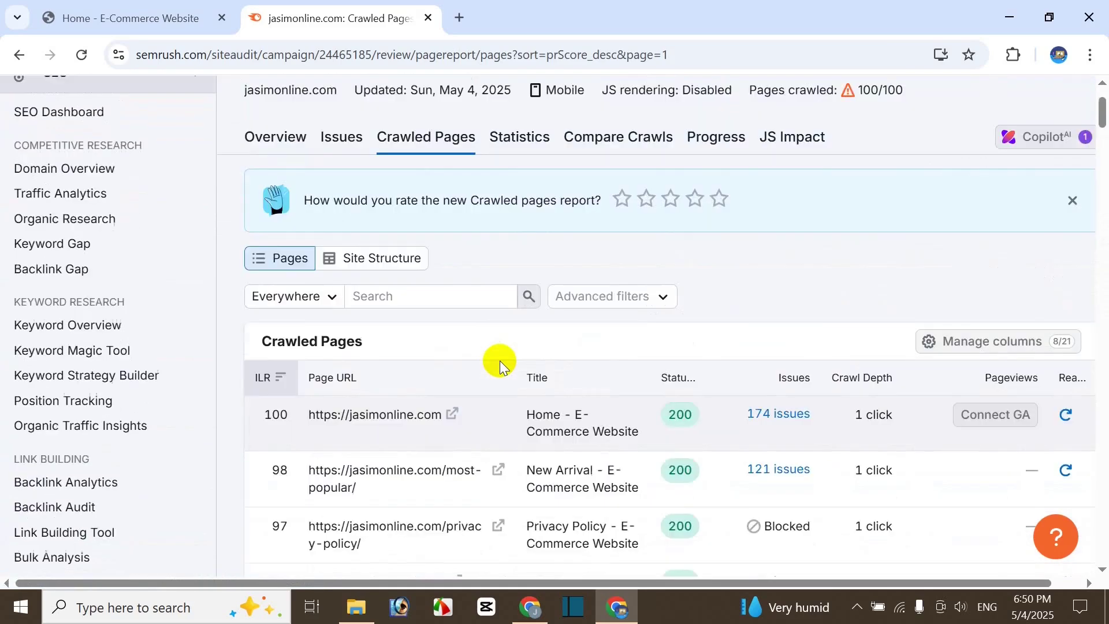
pyautogui.scroll(-4, 538, 366)
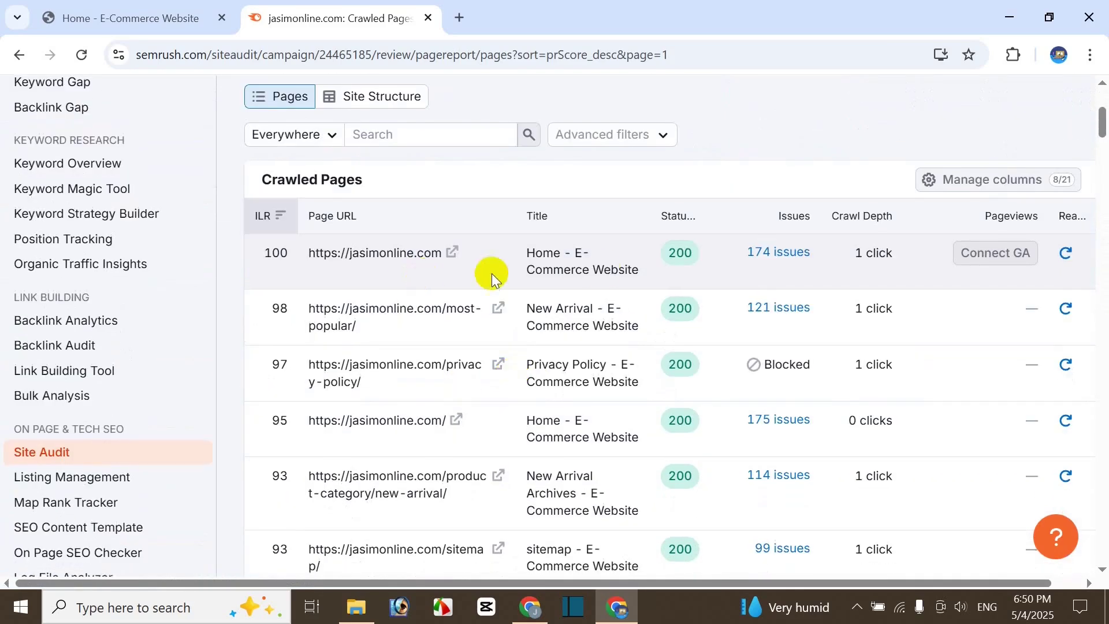
pyautogui.scroll(-5, 627, 453)
pyautogui.scroll(4, 693, 347)
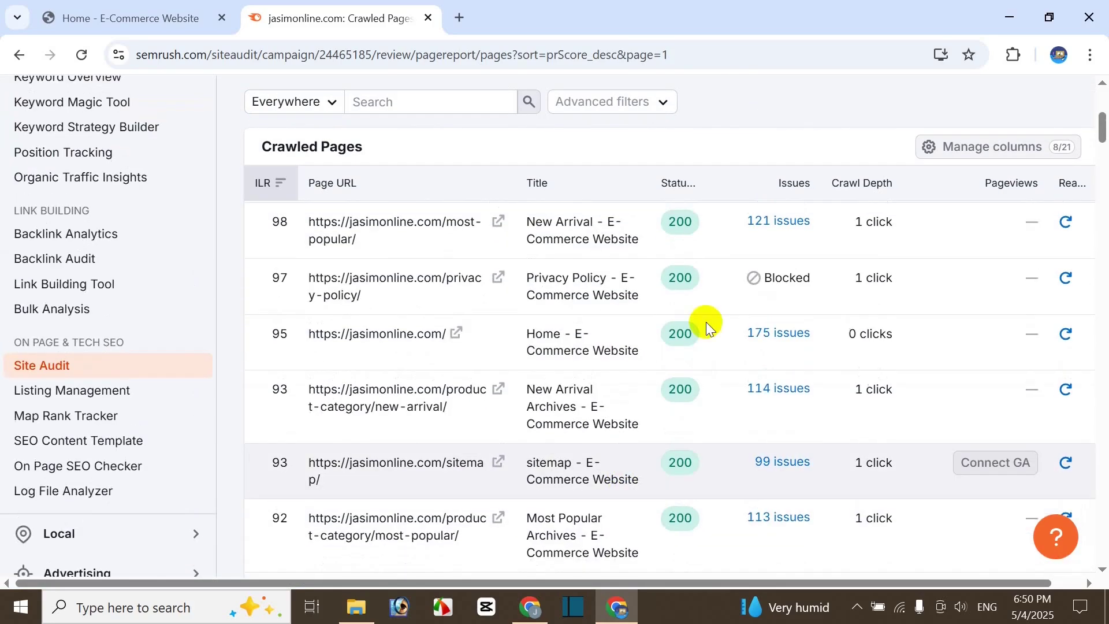
pyautogui.scroll(3, 700, 323)
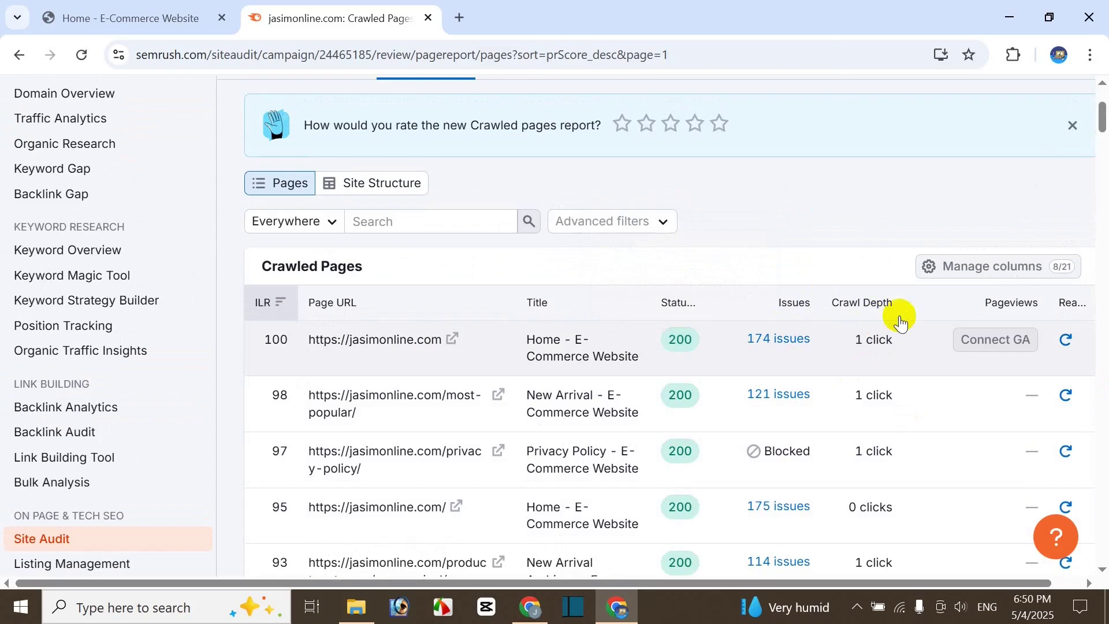
pyautogui.scroll(3, 663, 453)
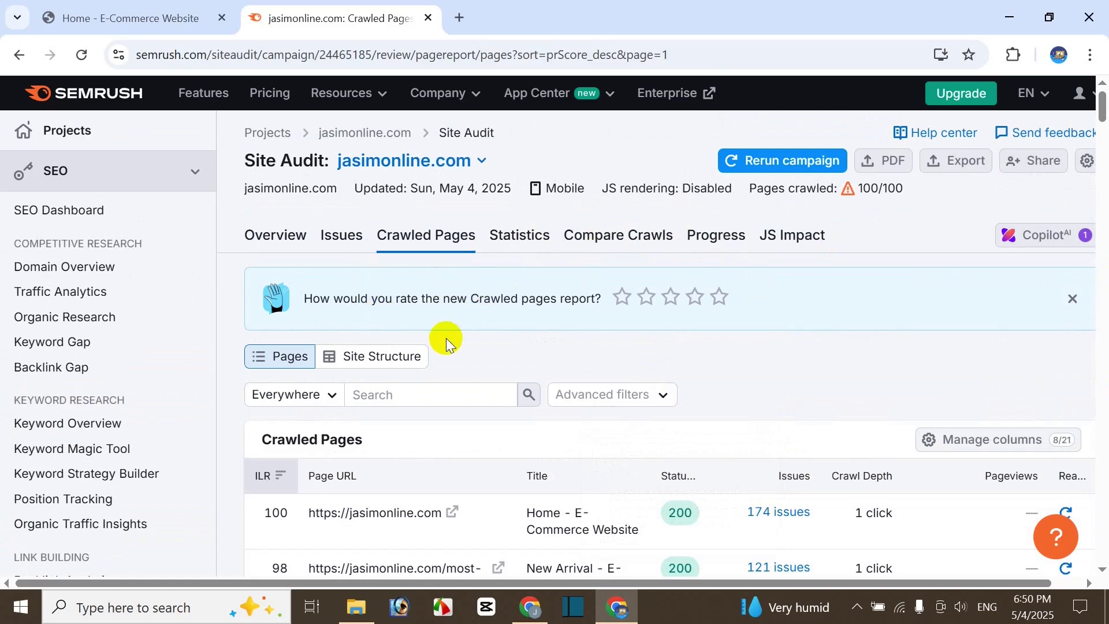
# - Return to the audit overview and look over the site health, errors, warnings and thematic reports
pyautogui.click(265, 230)
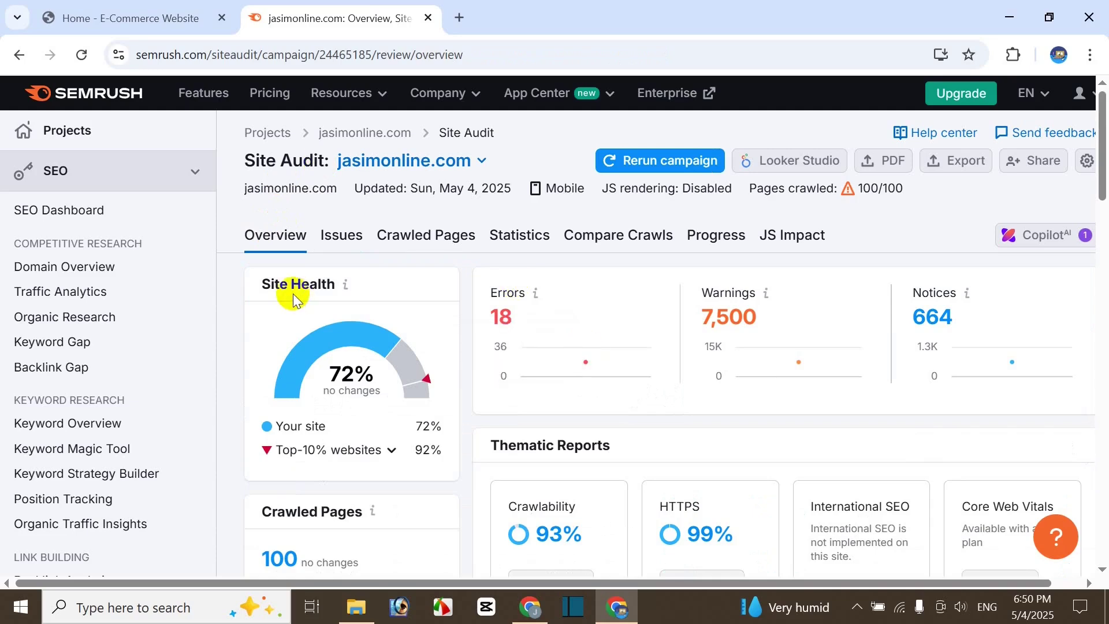
pyautogui.scroll(-3, 567, 398)
pyautogui.scroll(3, 567, 399)
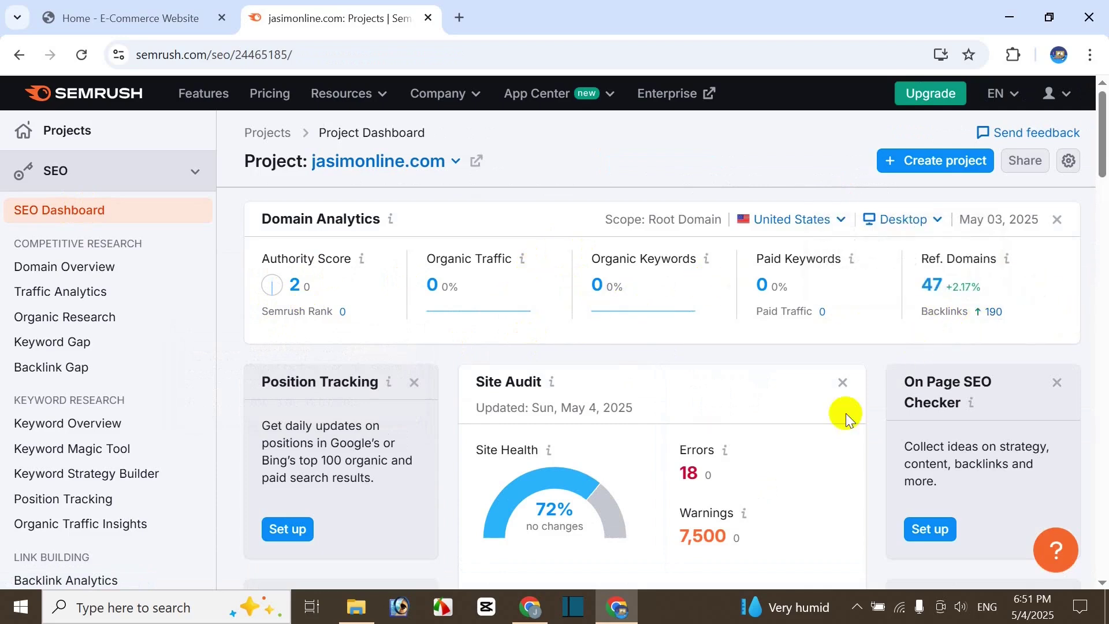
# - Try to create another project from the project dashboard, closing any notice that appears
pyautogui.click(946, 168)
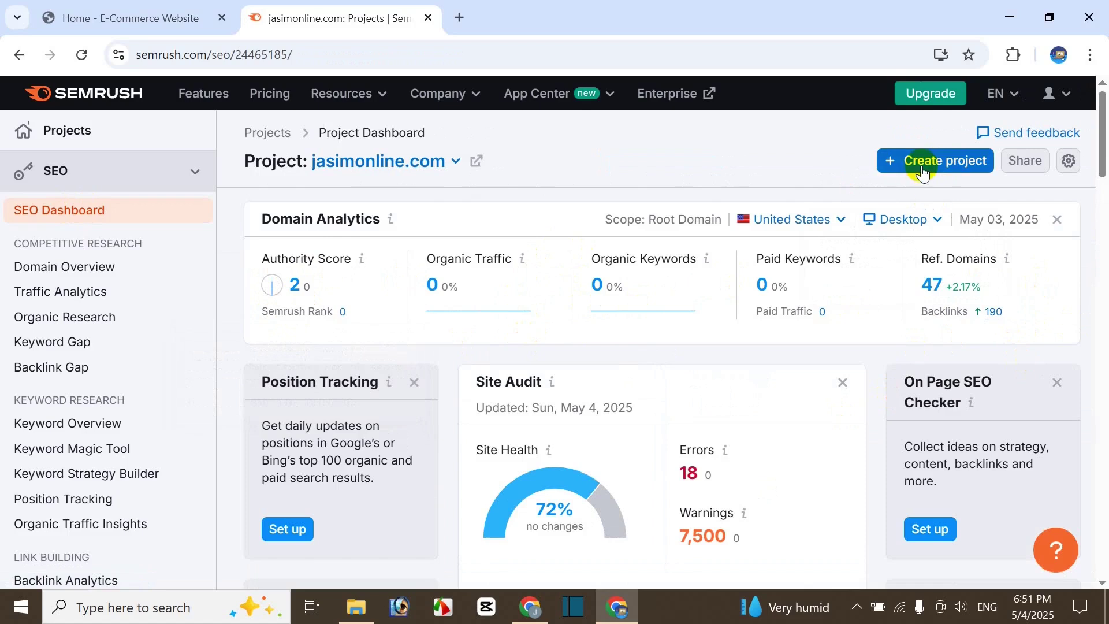
pyautogui.click(922, 170)
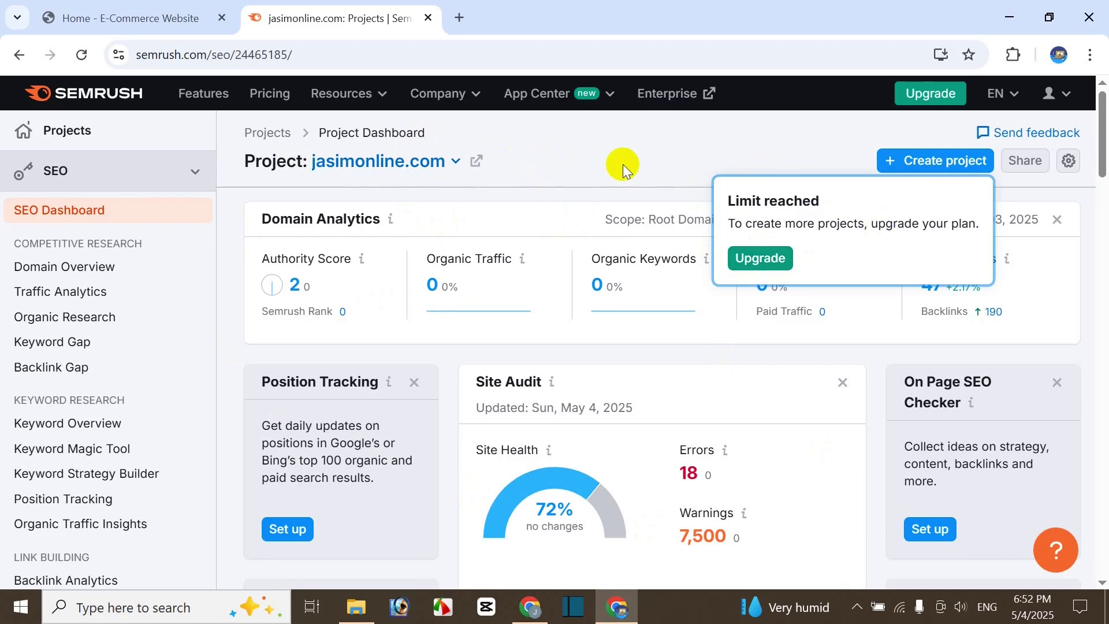
pyautogui.click(572, 164)
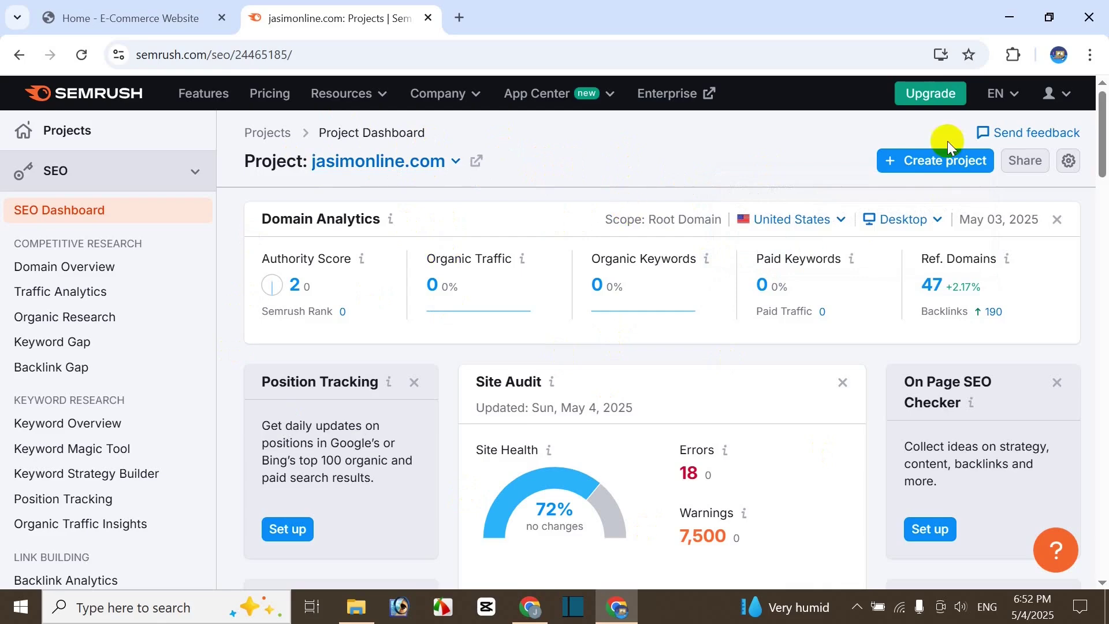
pyautogui.click(911, 166)
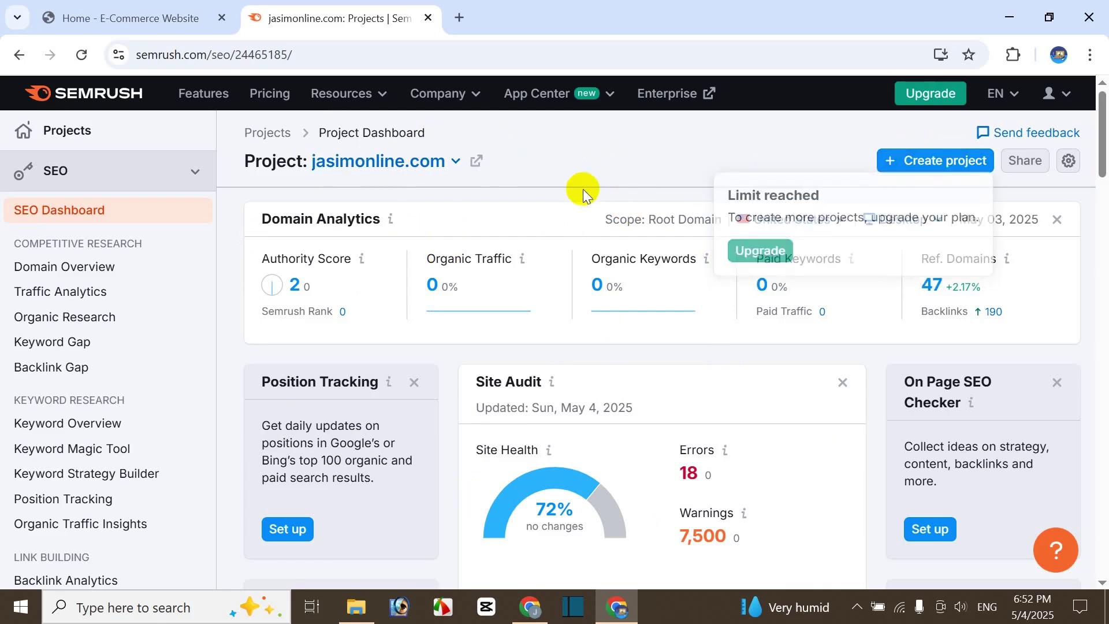
# - Look over the project dashboard's Site Audit summary, tool cards and Traffic Analytics section
pyautogui.scroll(-5, 670, 334)
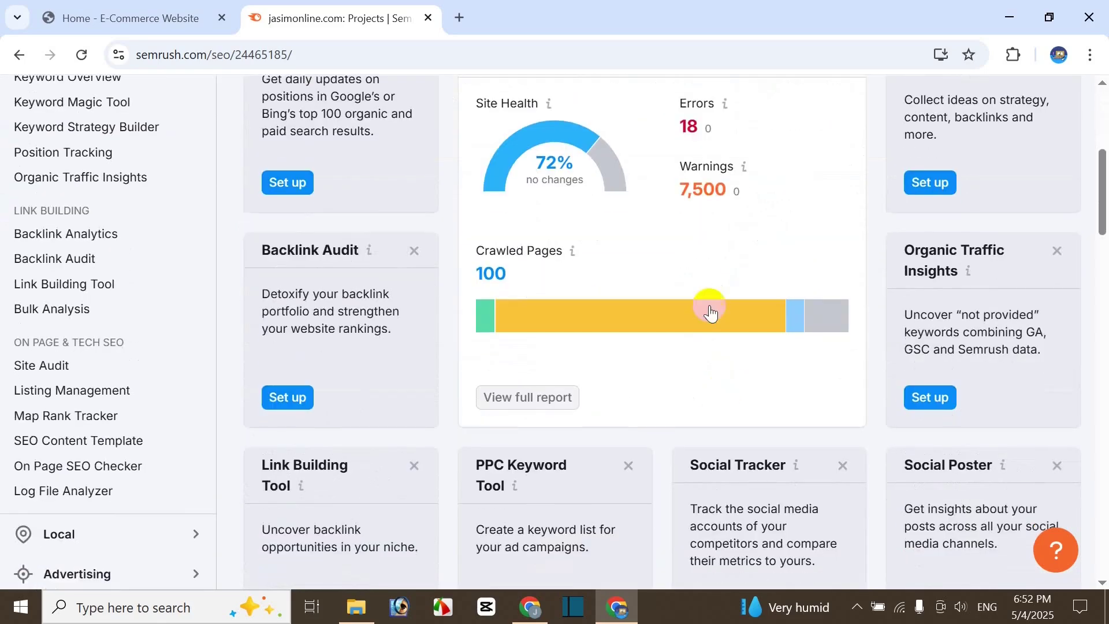
pyautogui.scroll(-5, 657, 394)
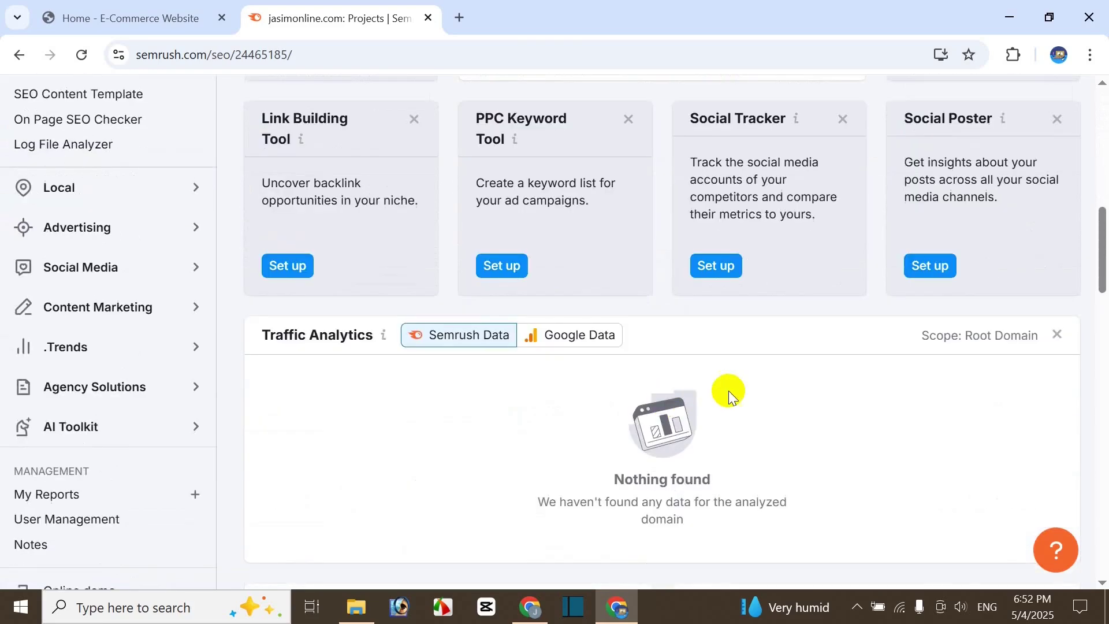
pyautogui.scroll(10, 729, 390)
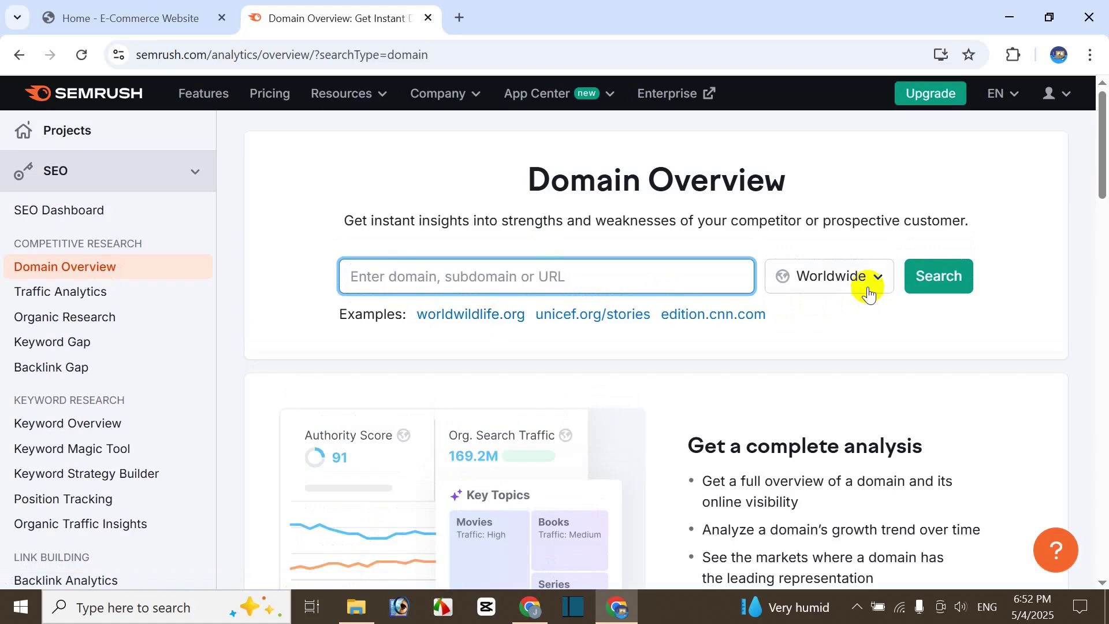
# - Look through the Domain Overview start page and its feature descriptions
pyautogui.scroll(-3, 630, 401)
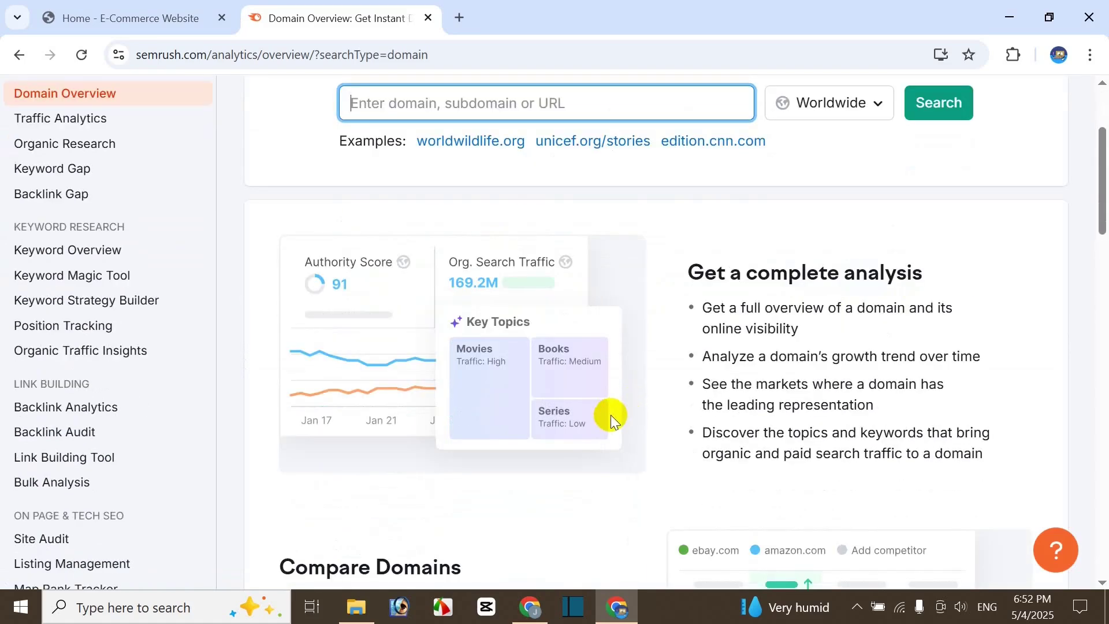
pyautogui.scroll(-6, 601, 428)
pyautogui.scroll(9, 594, 439)
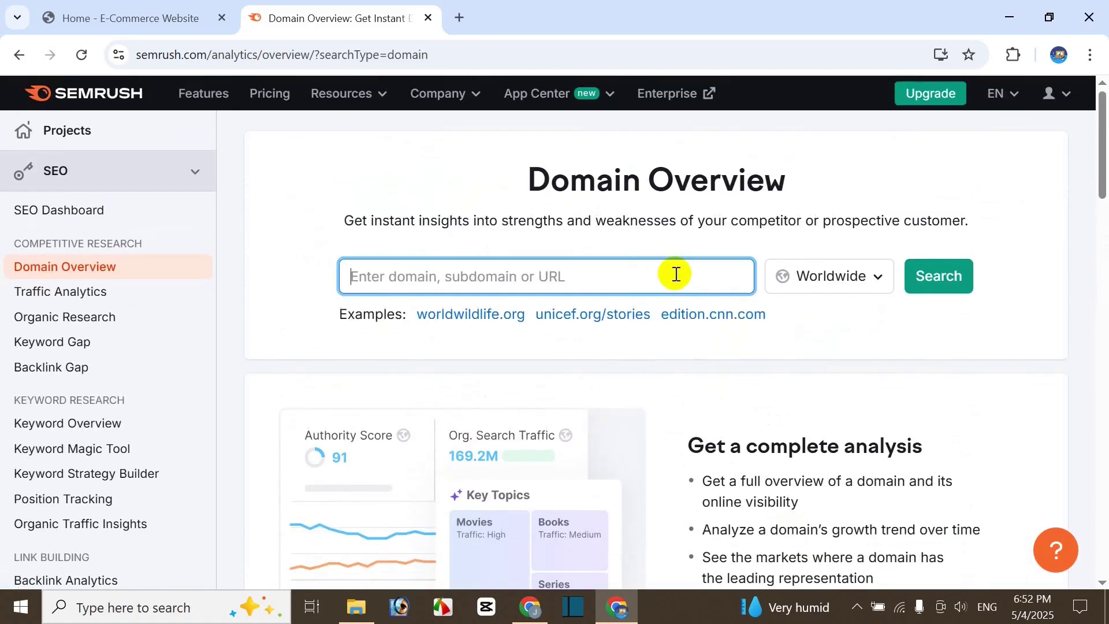
# - Open the Traffic Analytics tool and look over its introduction page
pyautogui.click(78, 298)
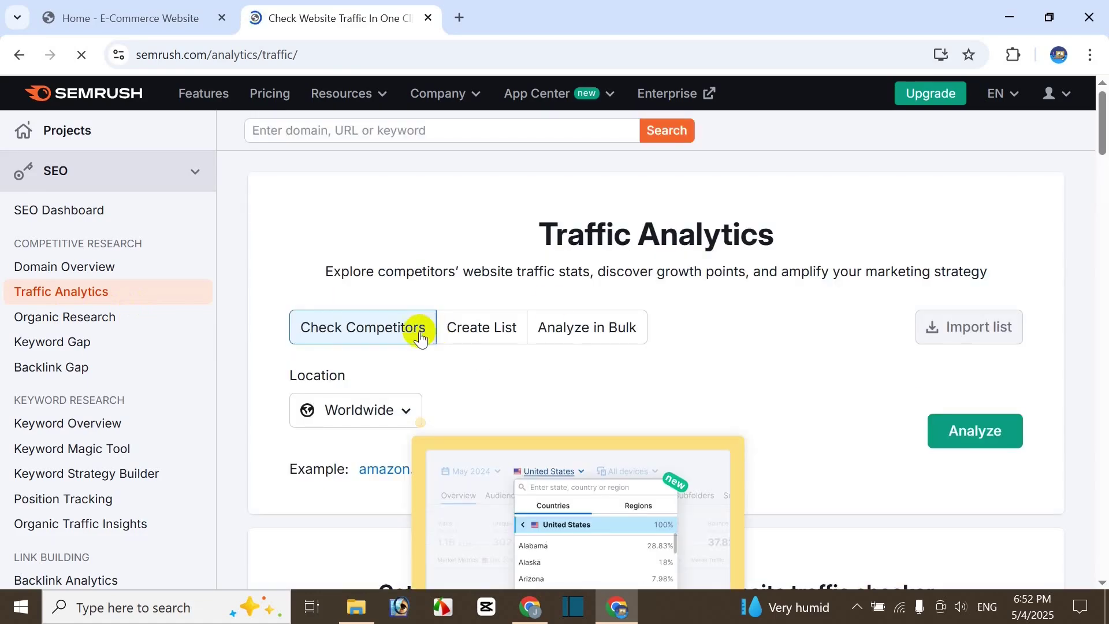
pyautogui.scroll(-7, 739, 337)
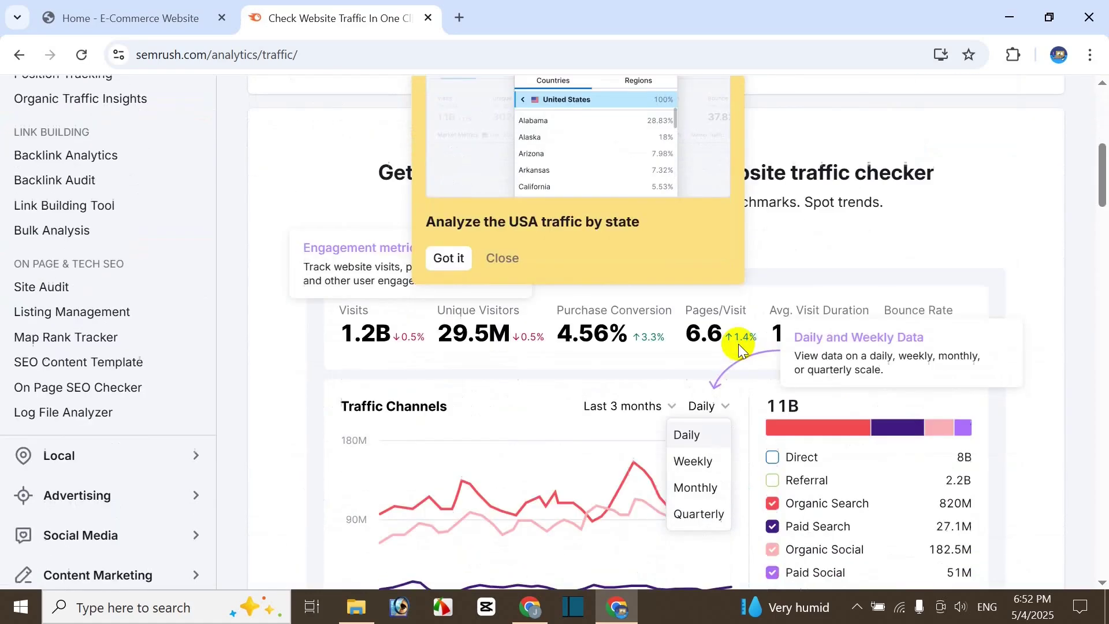
pyautogui.scroll(6, 609, 415)
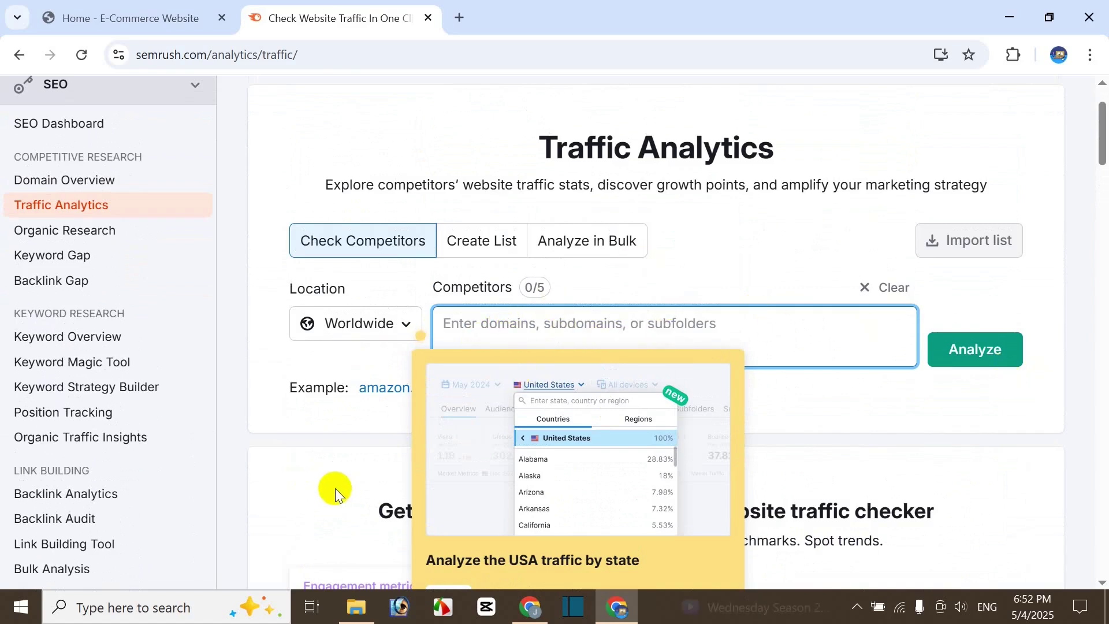
# - Take the address of the e-commerce site from its browser tab and add jasimonline.com as a competitor in Traffic Analytics
pyautogui.click(127, 18)
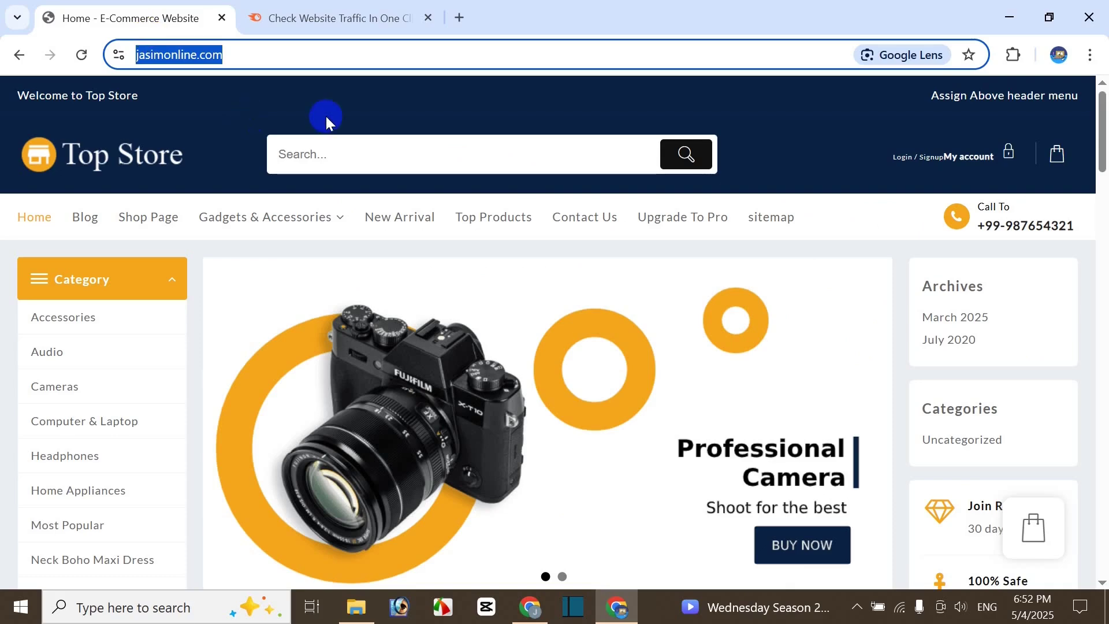
pyautogui.click(329, 14)
pyautogui.write('jasimonline.com')
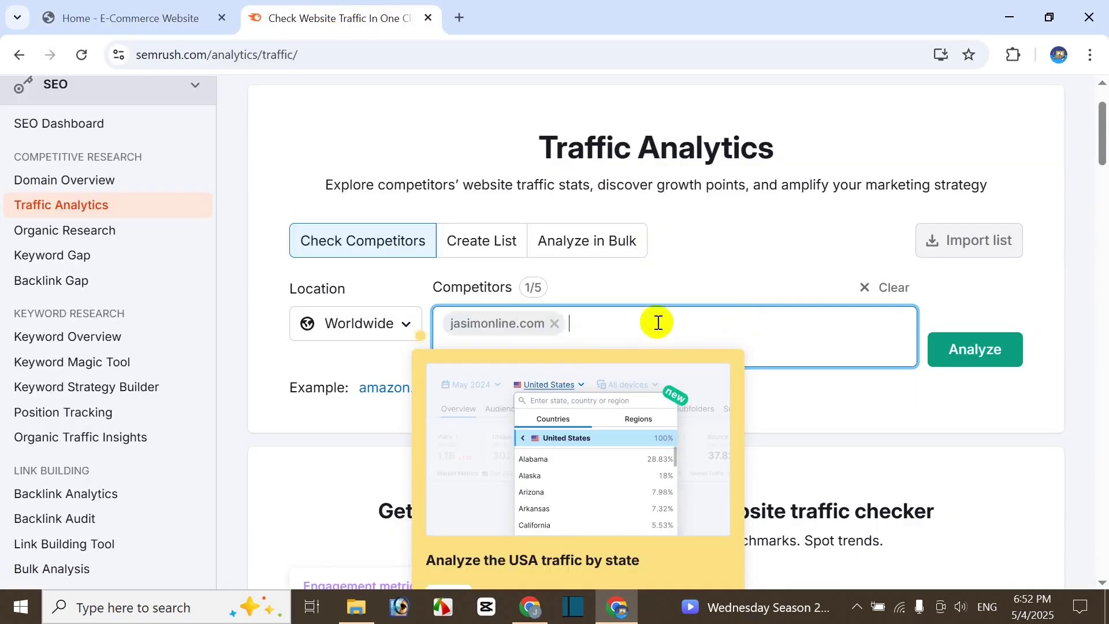
# - Run the Traffic Analytics analysis for jasimonline.com and dismiss the tip about analyzing USA traffic by state
pyautogui.click(971, 349)
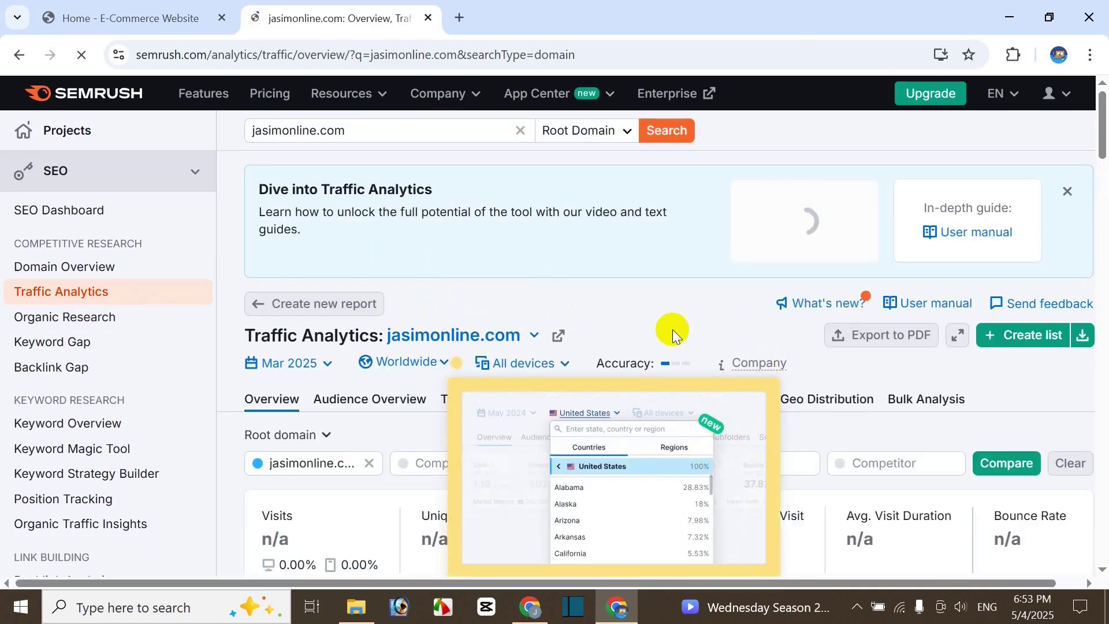
pyautogui.scroll(-3, 671, 327)
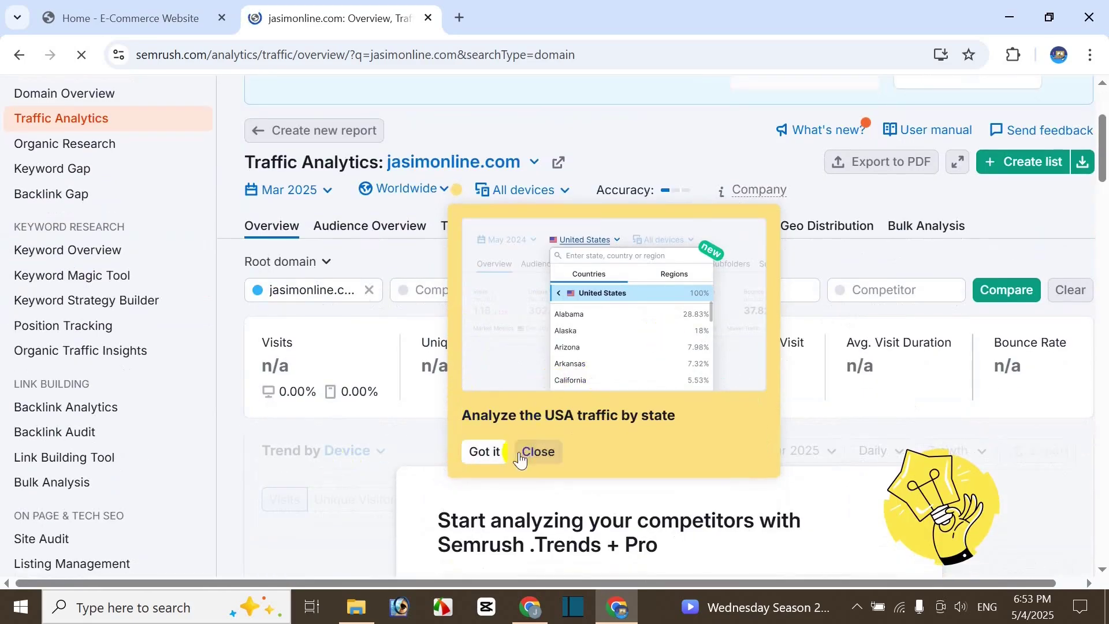
pyautogui.click(537, 451)
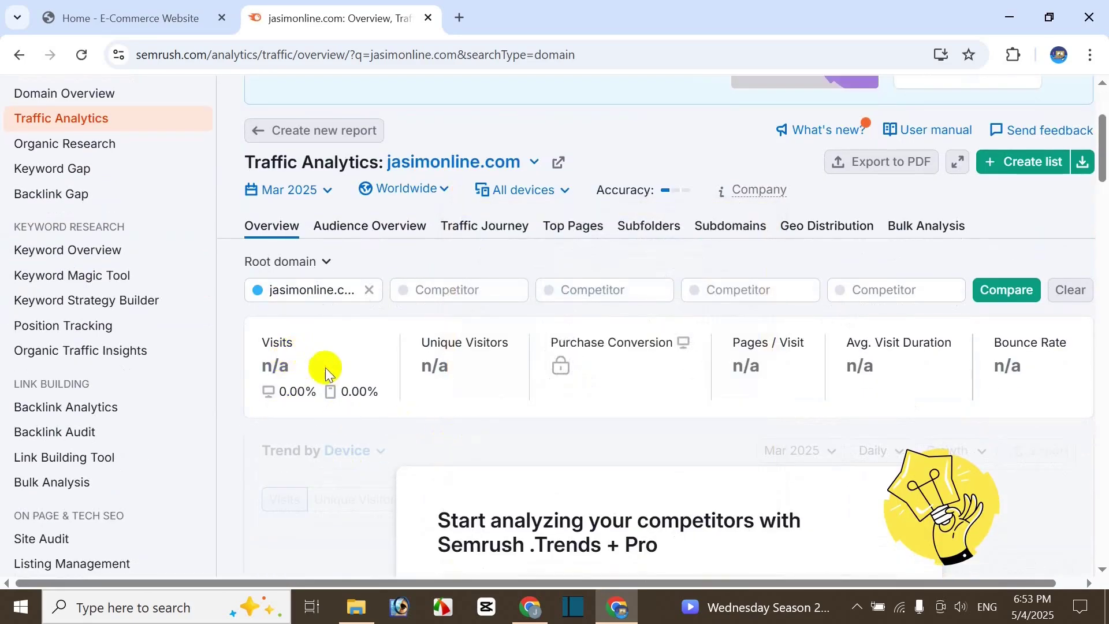
# - Look over the jasimonline.com traffic report's metrics, the Semrush .Trends + Pro offer and the list of SEO tools
pyautogui.scroll(3, 858, 401)
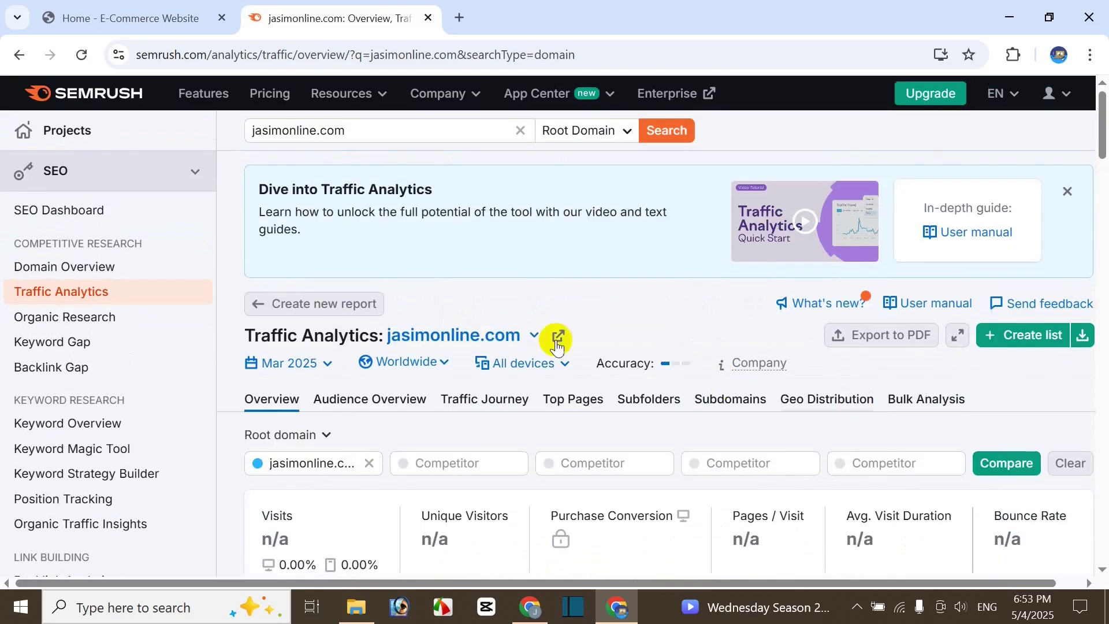
pyautogui.scroll(-2, 746, 380)
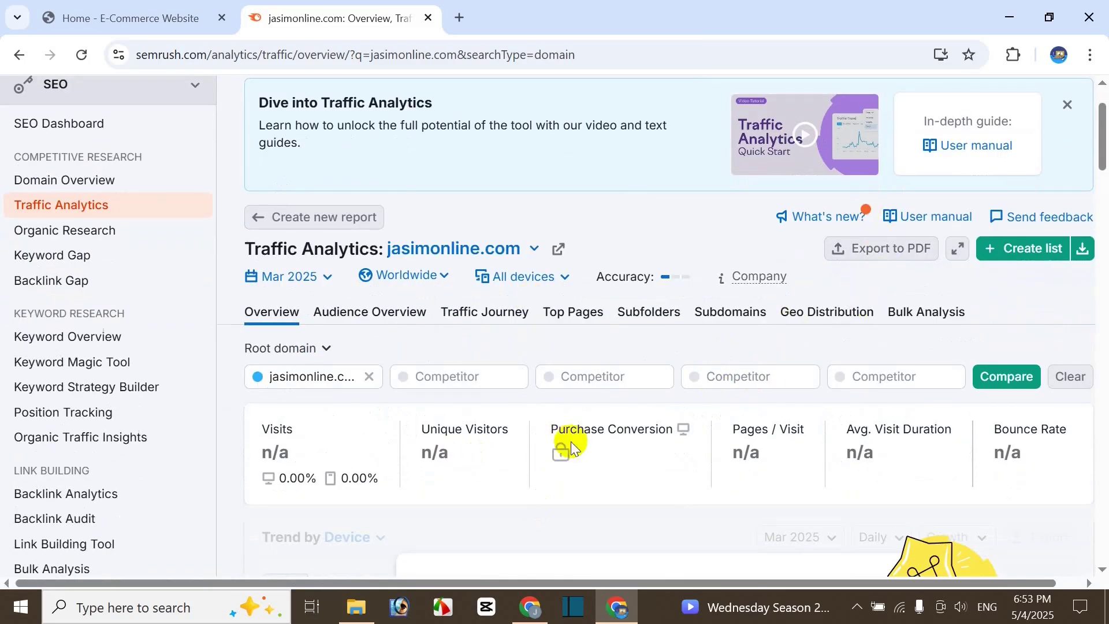
pyautogui.scroll(-10, 571, 442)
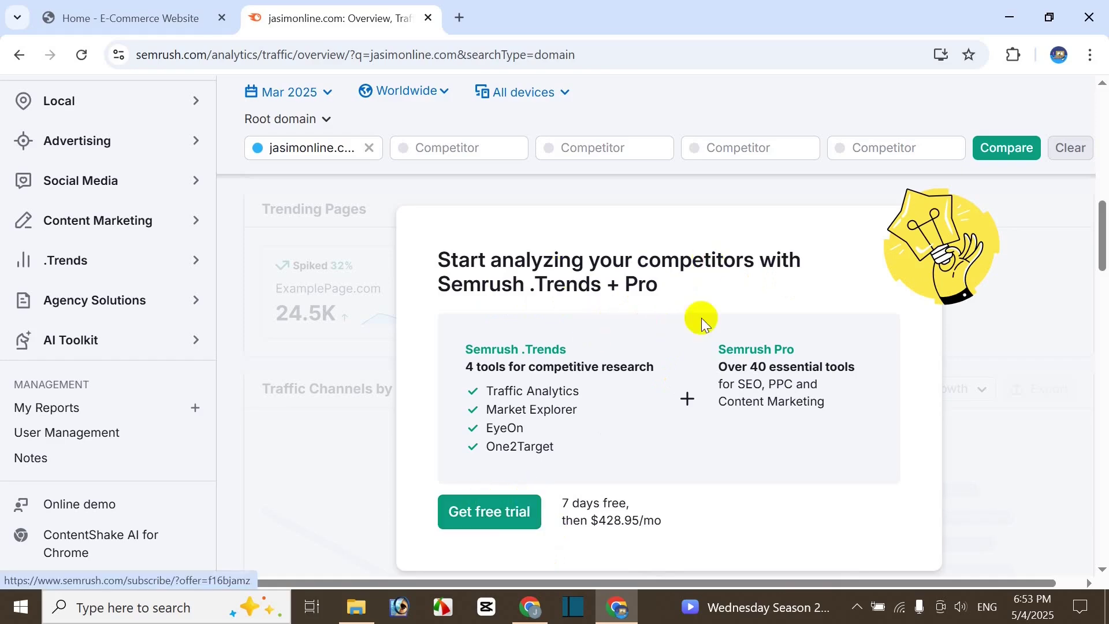
pyautogui.scroll(6, 629, 346)
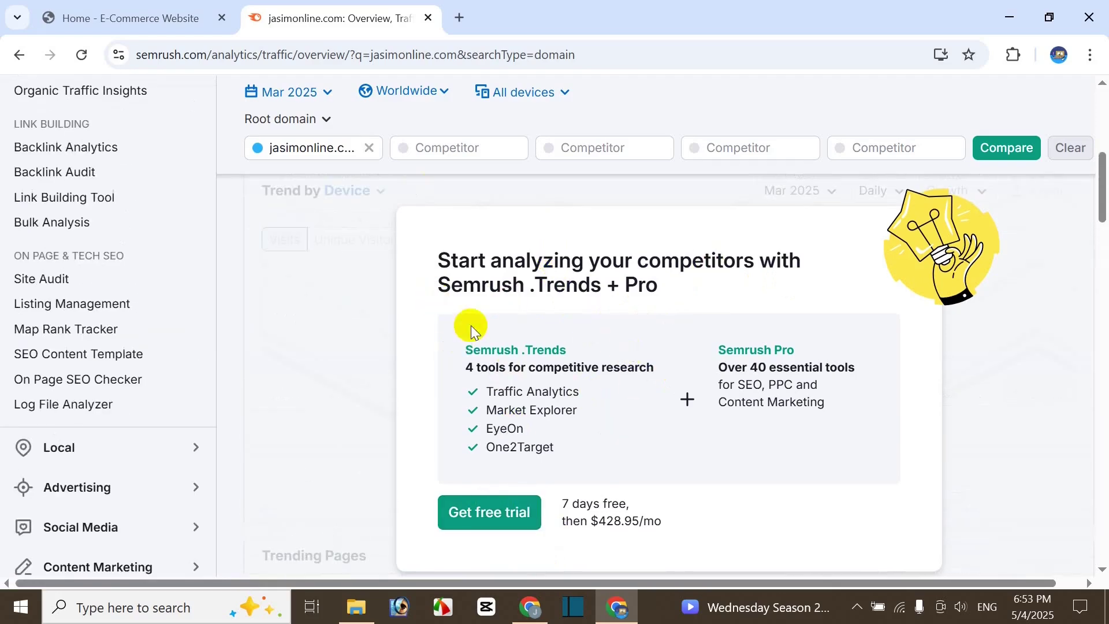
pyautogui.scroll(6, 470, 324)
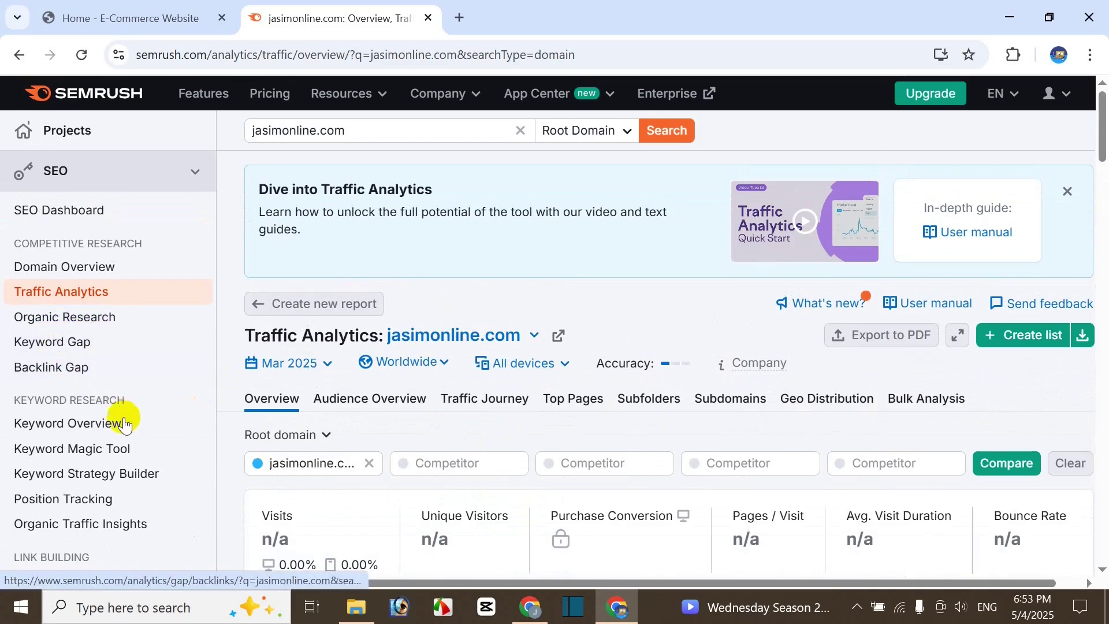
pyautogui.scroll(-3, 104, 323)
pyautogui.scroll(2, 253, 349)
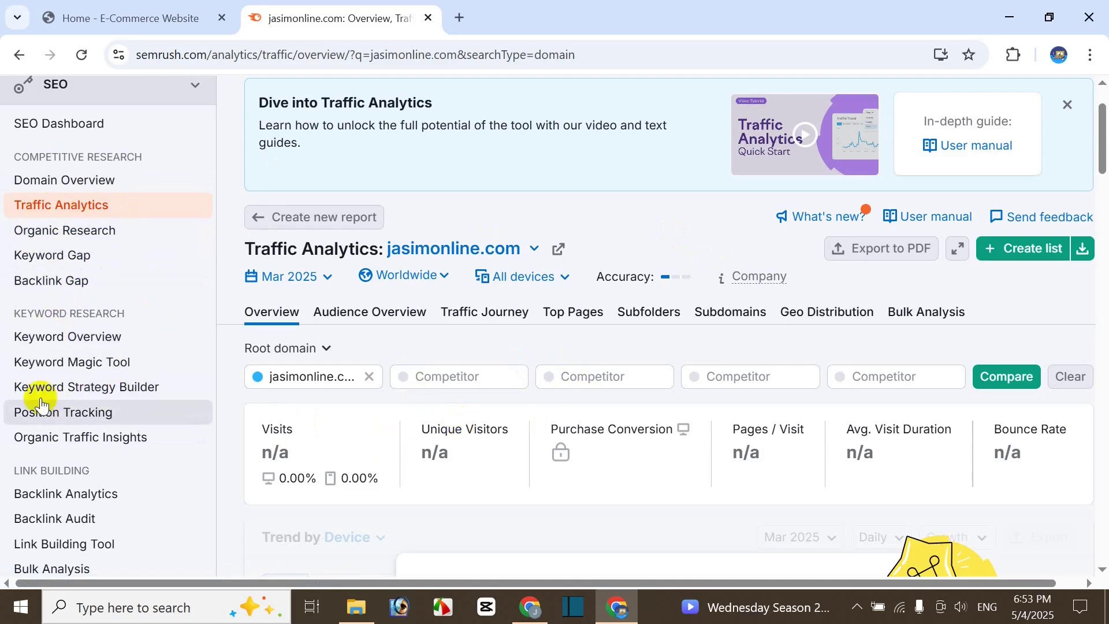
pyautogui.scroll(-2, 185, 428)
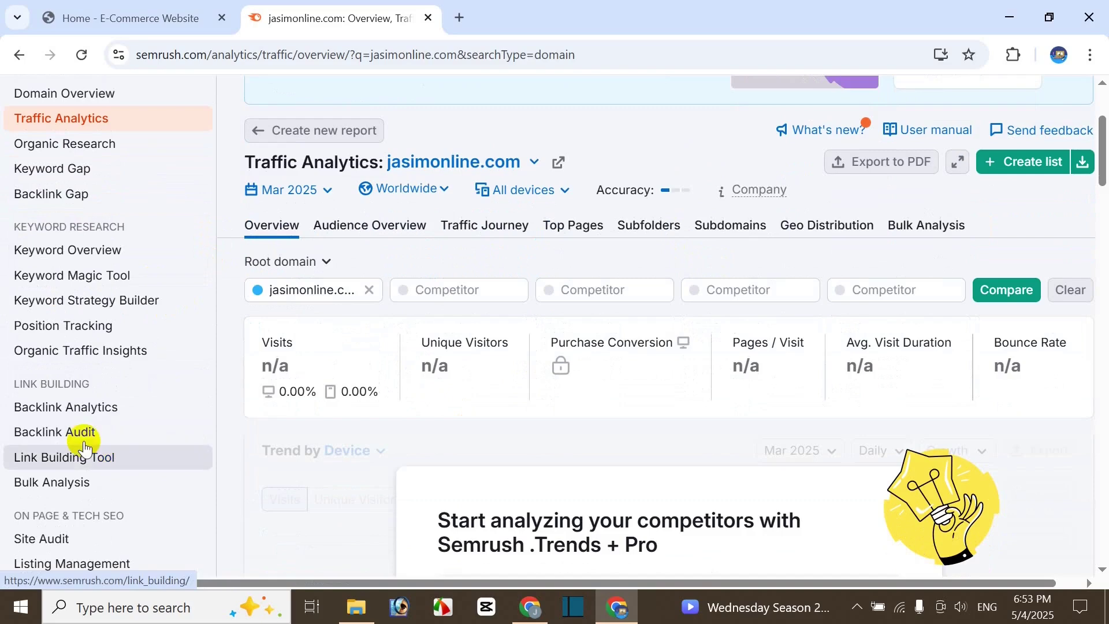
pyautogui.scroll(-2, 159, 435)
pyautogui.scroll(-2, 165, 468)
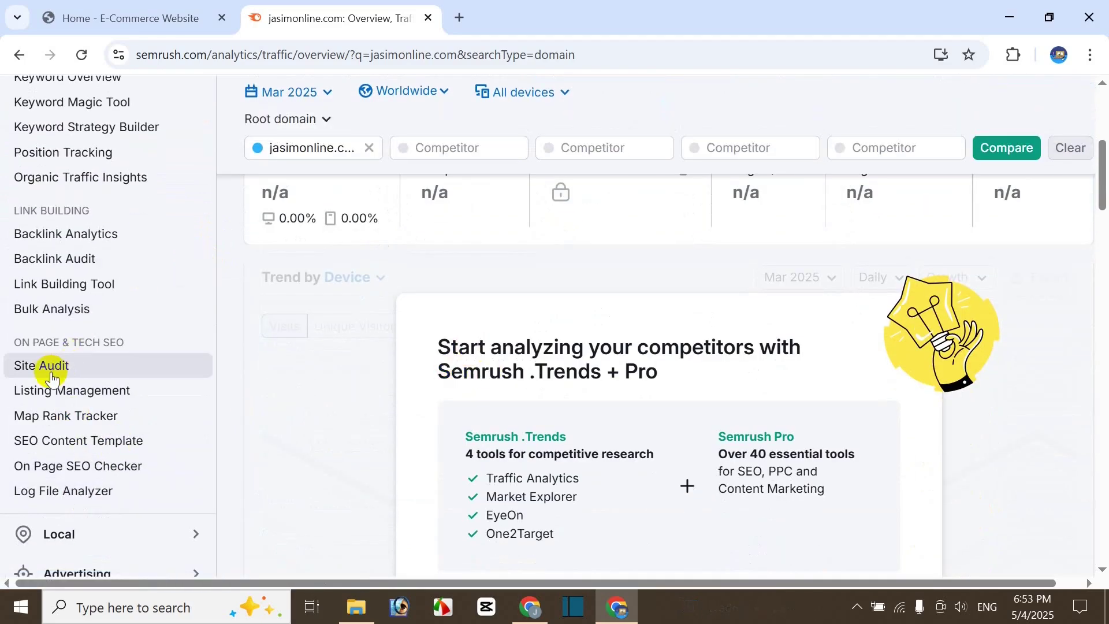
pyautogui.scroll(5, 509, 316)
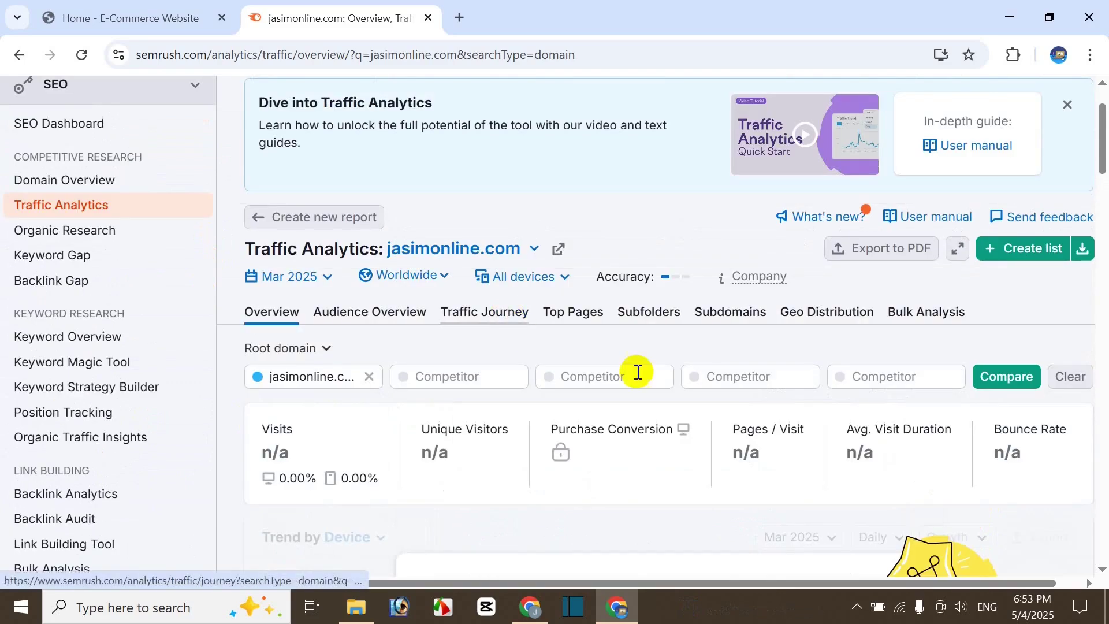
pyautogui.scroll(-3, 121, 463)
pyautogui.scroll(5, 322, 387)
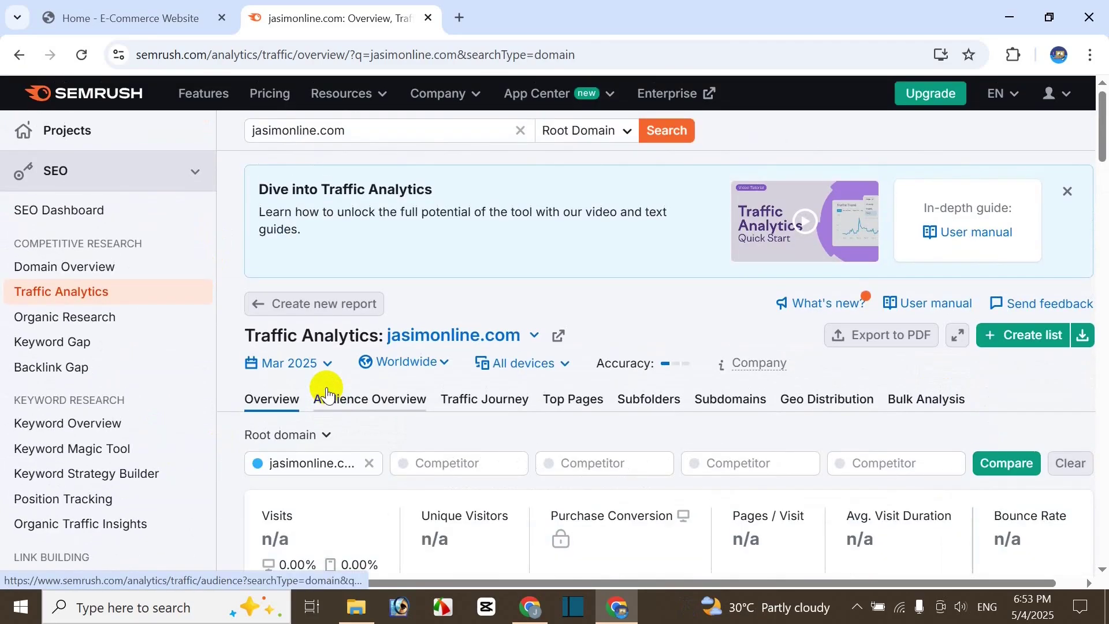
# - Open the Site Audit project list and try to create another project
pyautogui.scroll(-5, 289, 382)
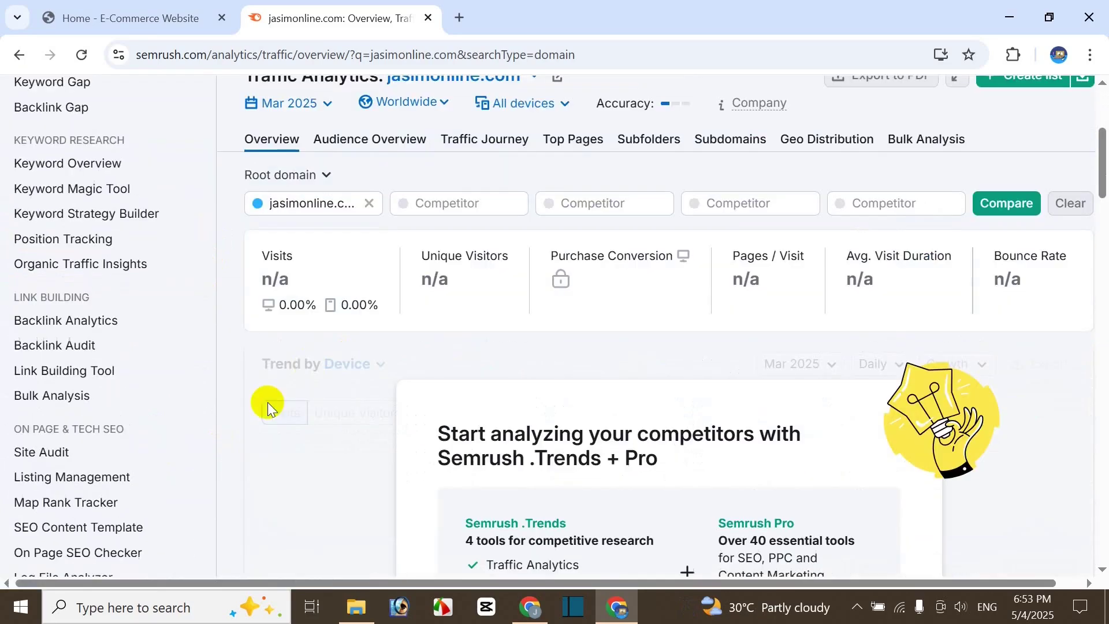
pyautogui.click(52, 452)
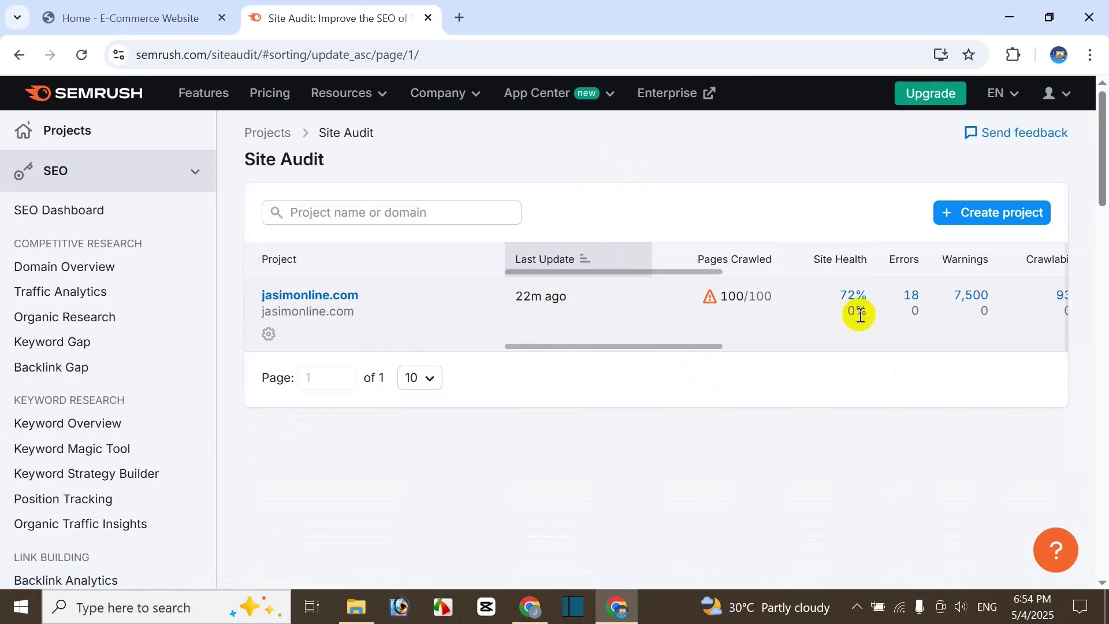
pyautogui.moveTo(661, 349)
pyautogui.mouseDown()
pyautogui.moveTo(847, 344)
pyautogui.moveTo(619, 366)
pyautogui.mouseUp()
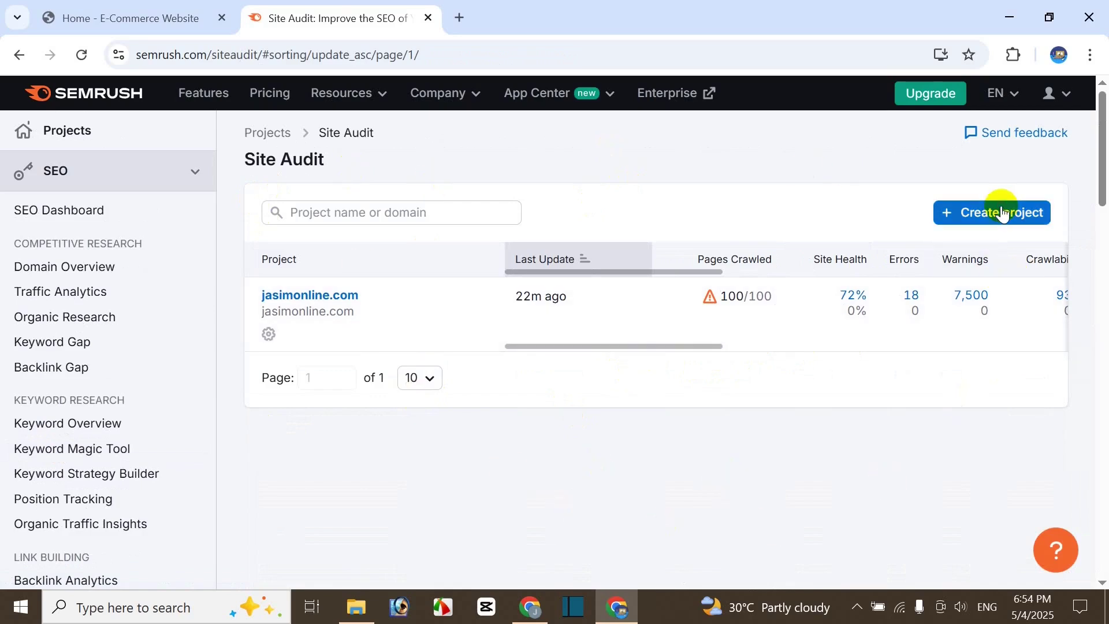
pyautogui.click(1001, 211)
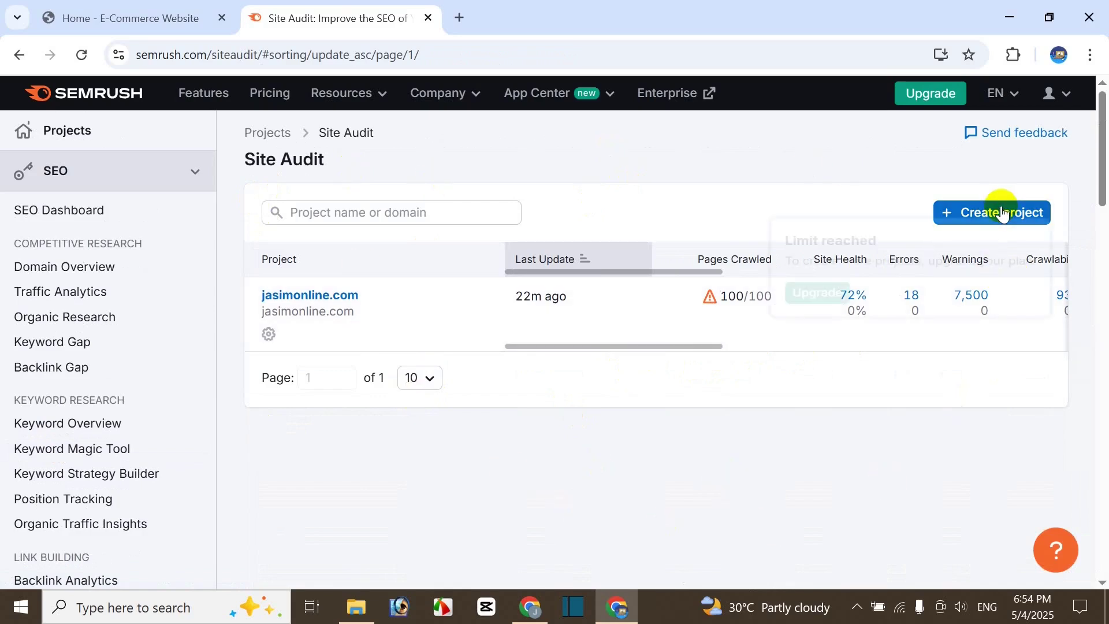
pyautogui.click(726, 158)
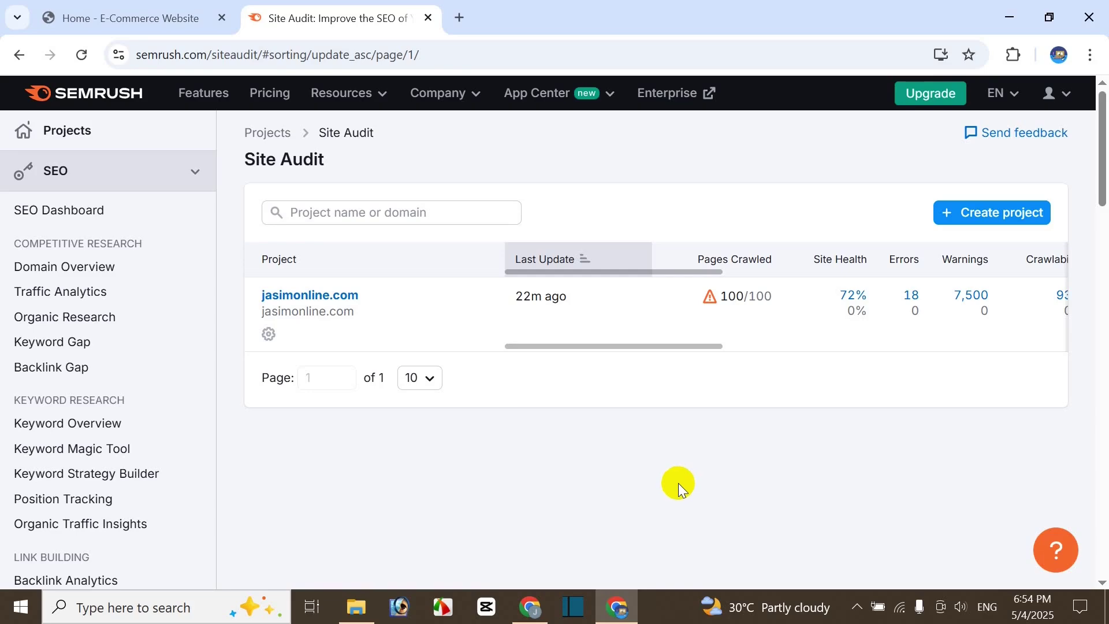
# - Switch to the other Chrome window with the course document and show the JK Update Technology channel's videos on YouTube
pyautogui.click(531, 607)
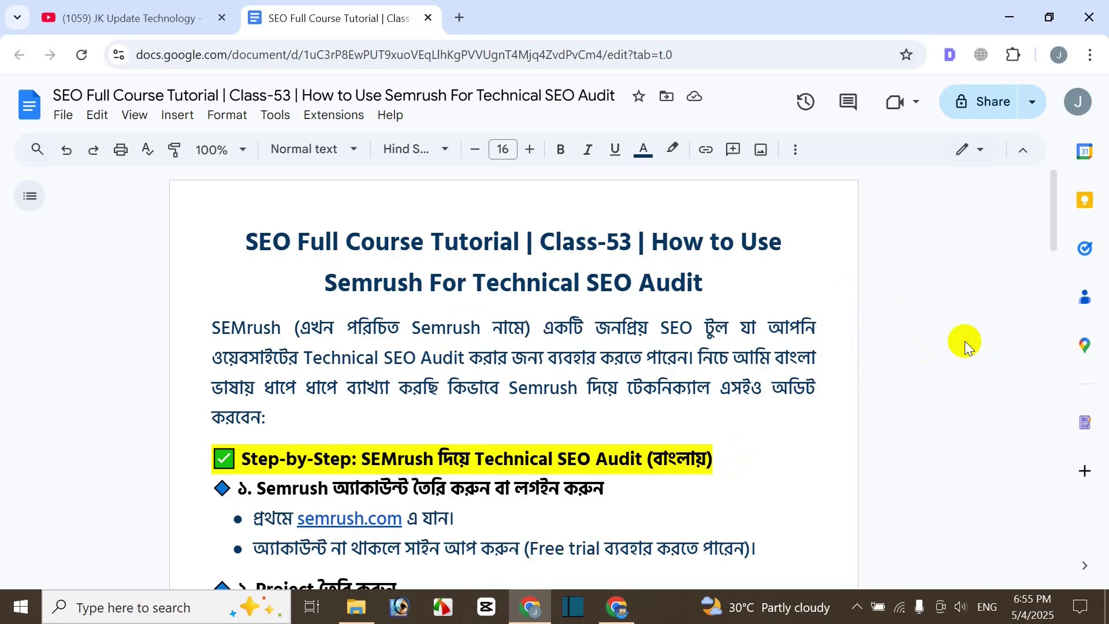
pyautogui.click(163, 19)
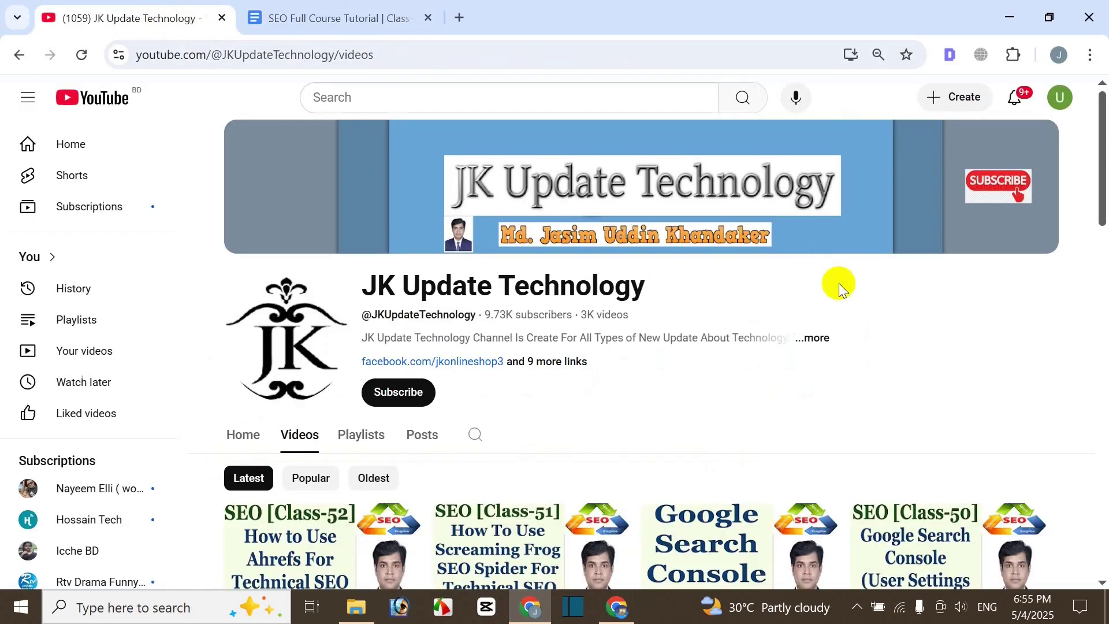